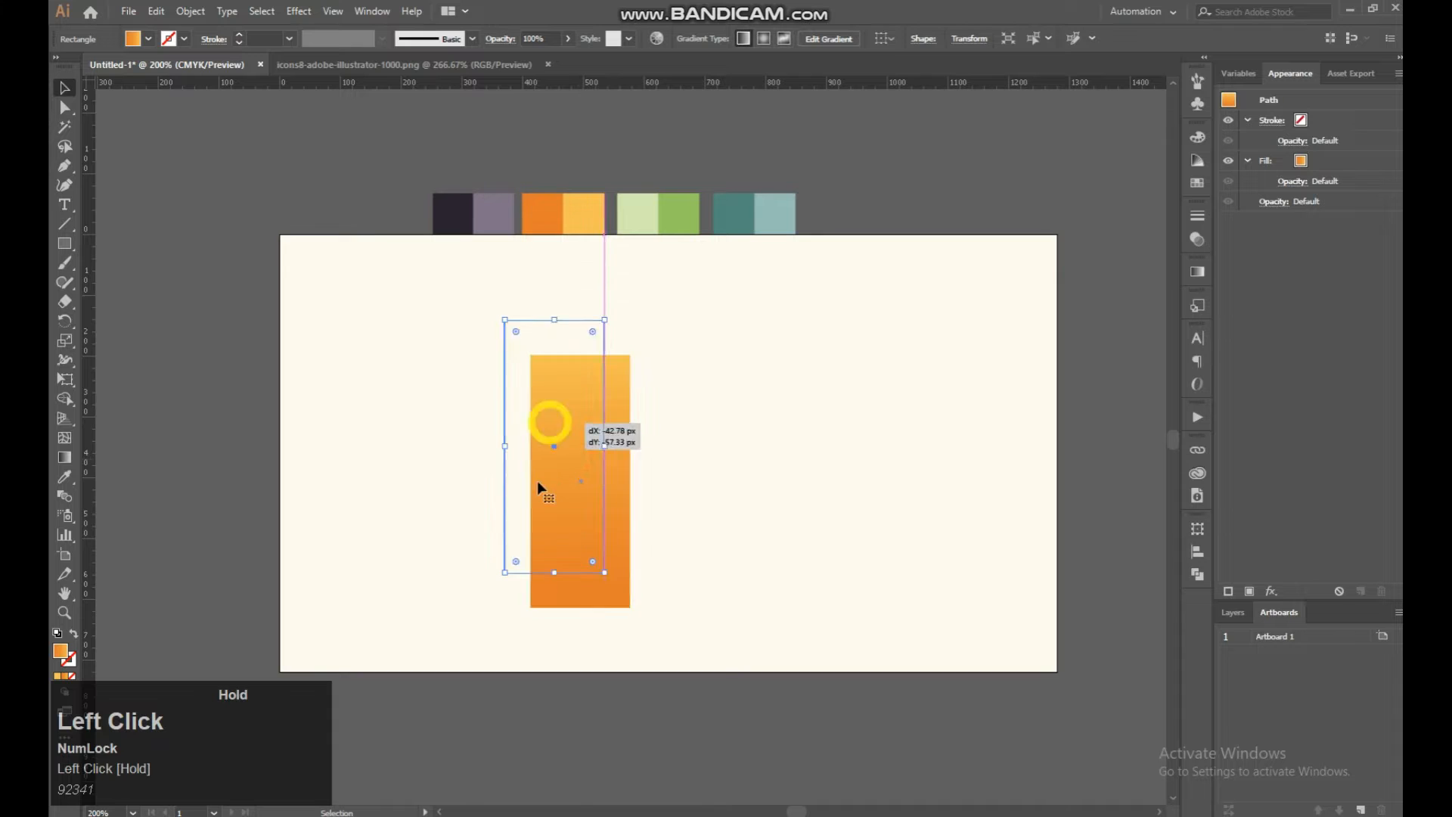
Step: Recolour the orange rectangle's gradient from the dark purple swatch to the light purple swatch
left_click(1198, 272)
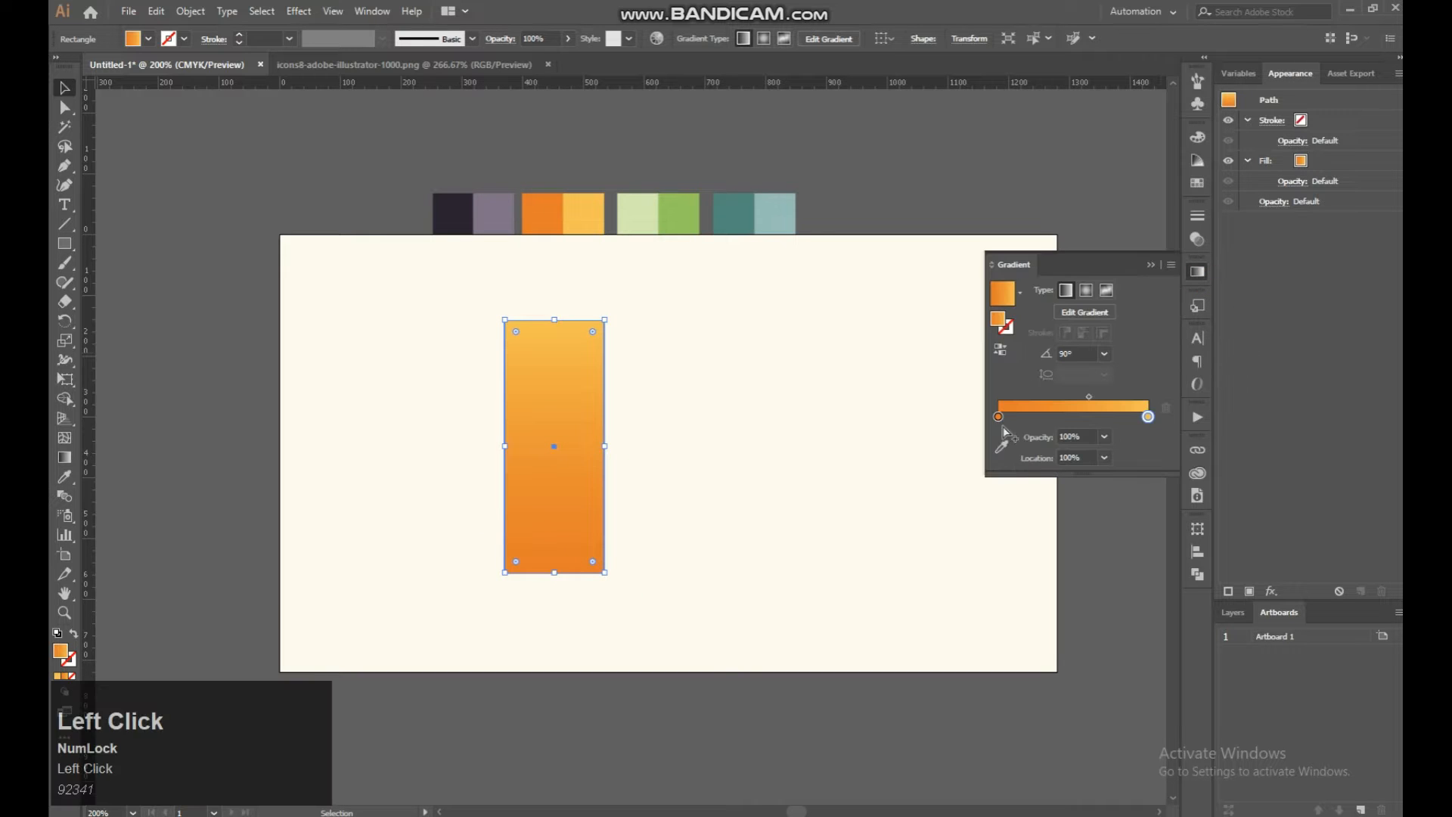
left_click(999, 416)
left_click(1001, 447)
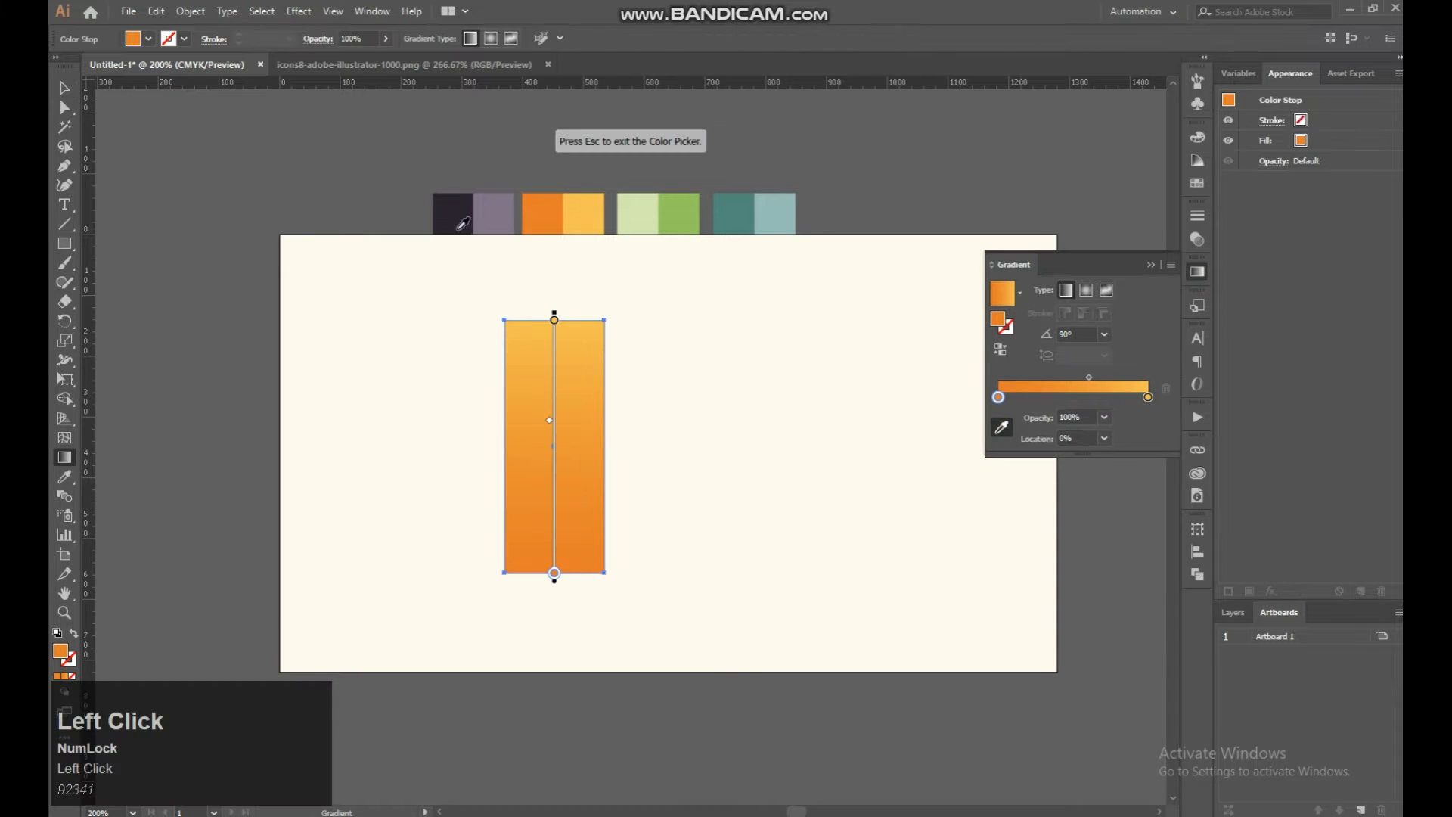
left_click(454, 223)
left_click(1149, 397)
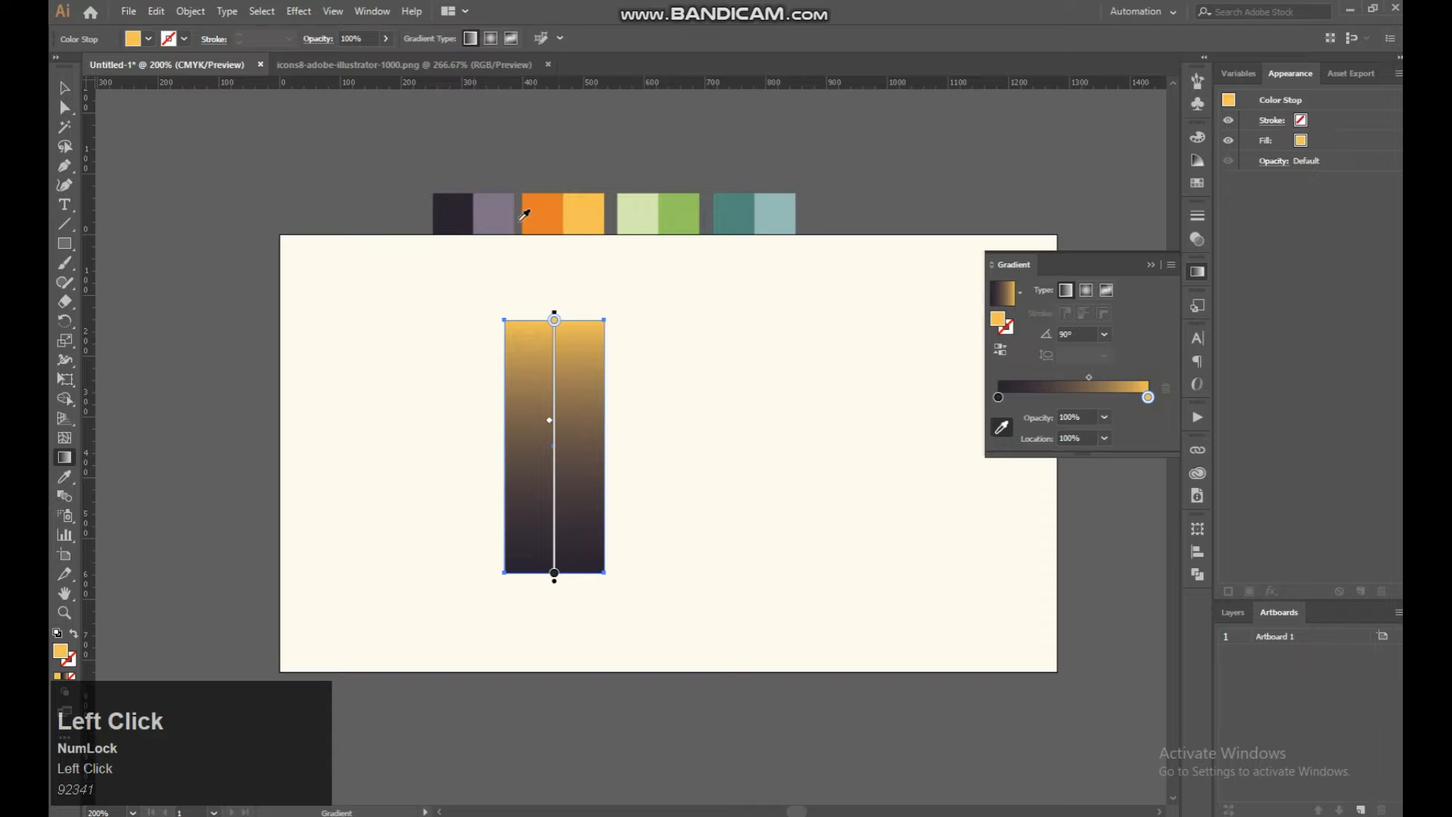
left_click(493, 217)
left_click(65, 88)
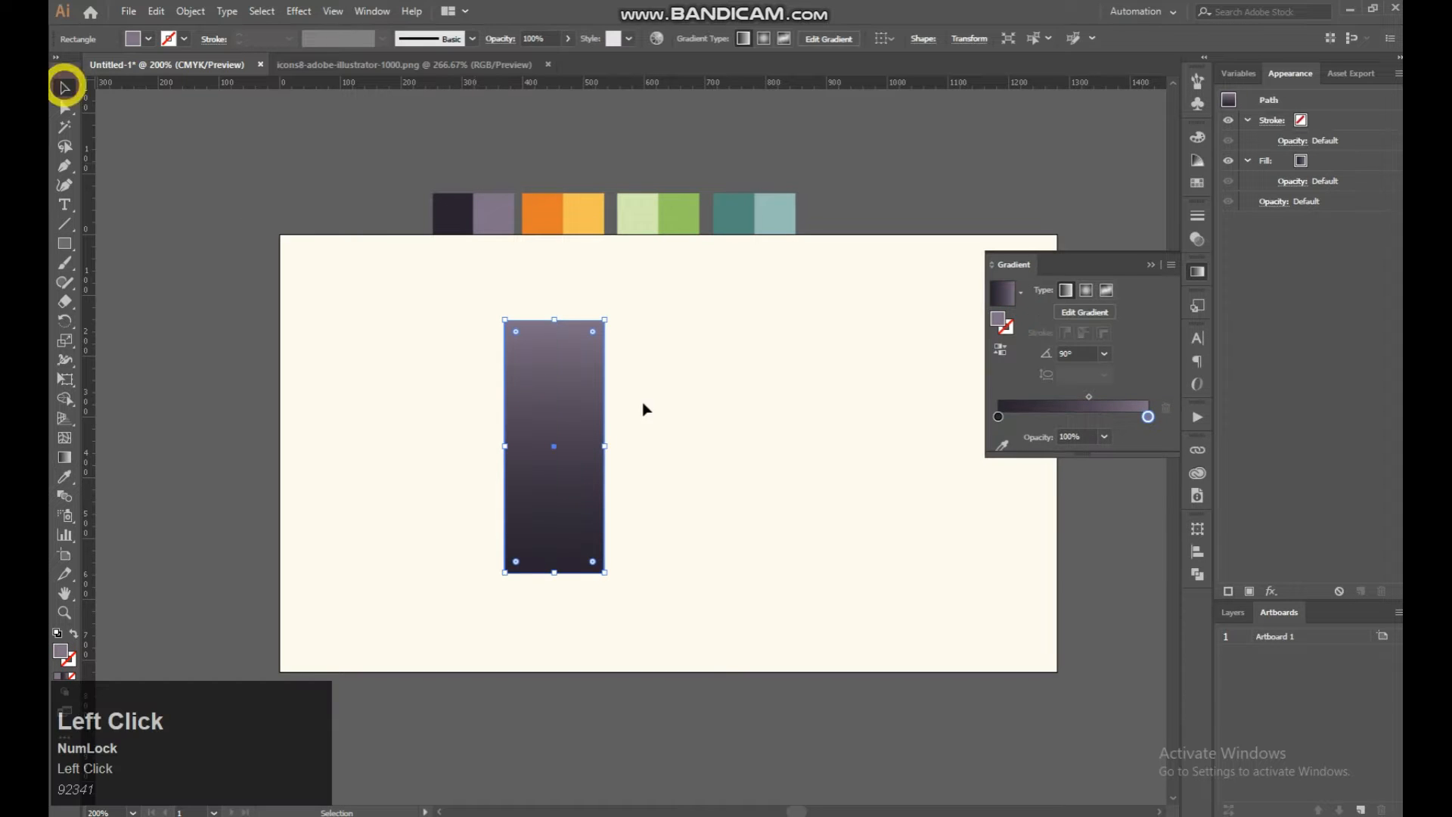
Step: Duplicate the purple rectangle horizontally towards the artboard's right side and centre the pair on the artboard
left_click_drag(585, 421, 930, 421)
left_click_drag(444, 333, 930, 616)
left_click_drag(890, 515, 823, 509)
Step: Recolour the right rectangle's gradient from the dark teal swatch to the light teal swatch
left_click(849, 477)
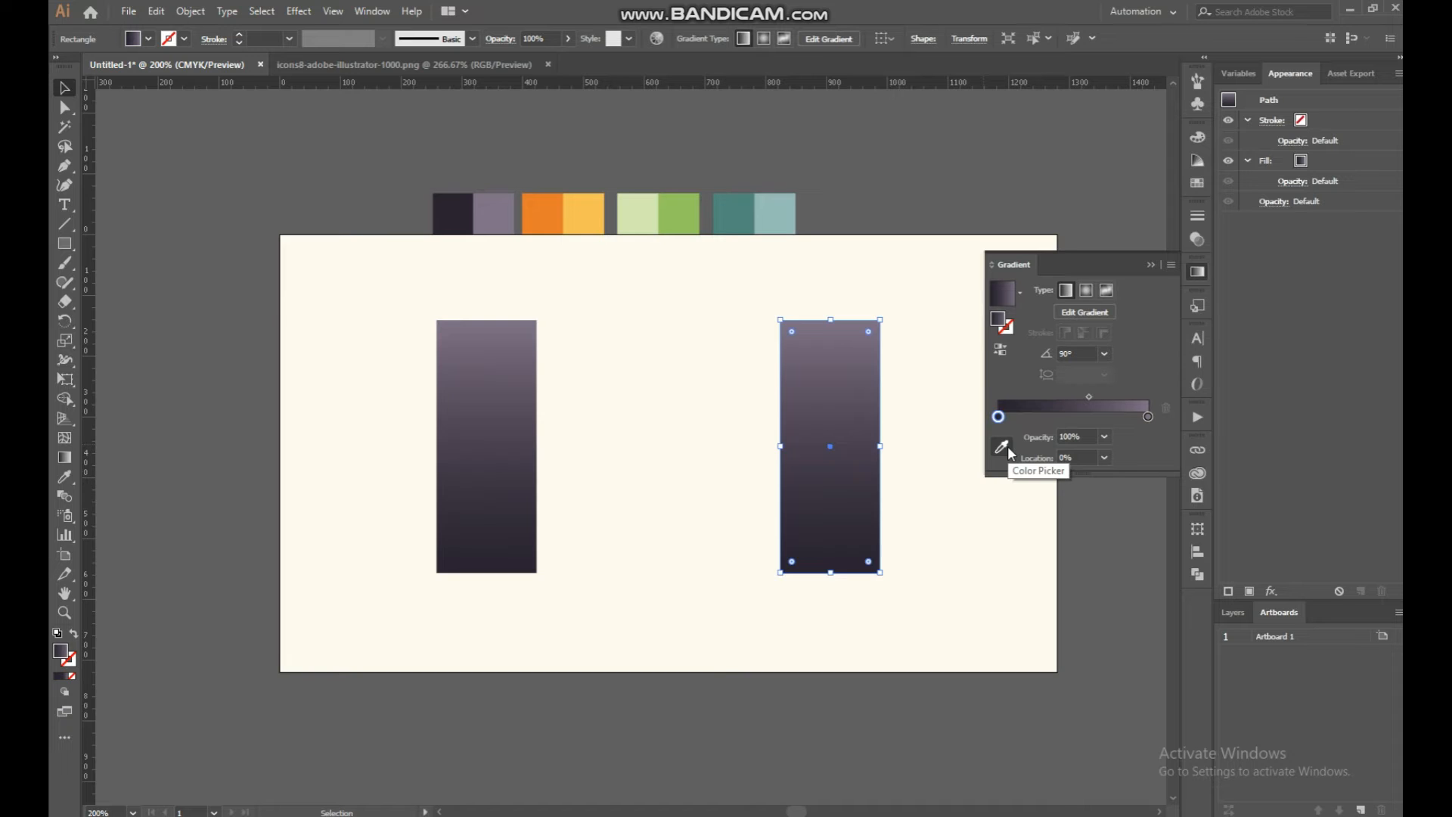
left_click(1002, 446)
left_click(745, 208)
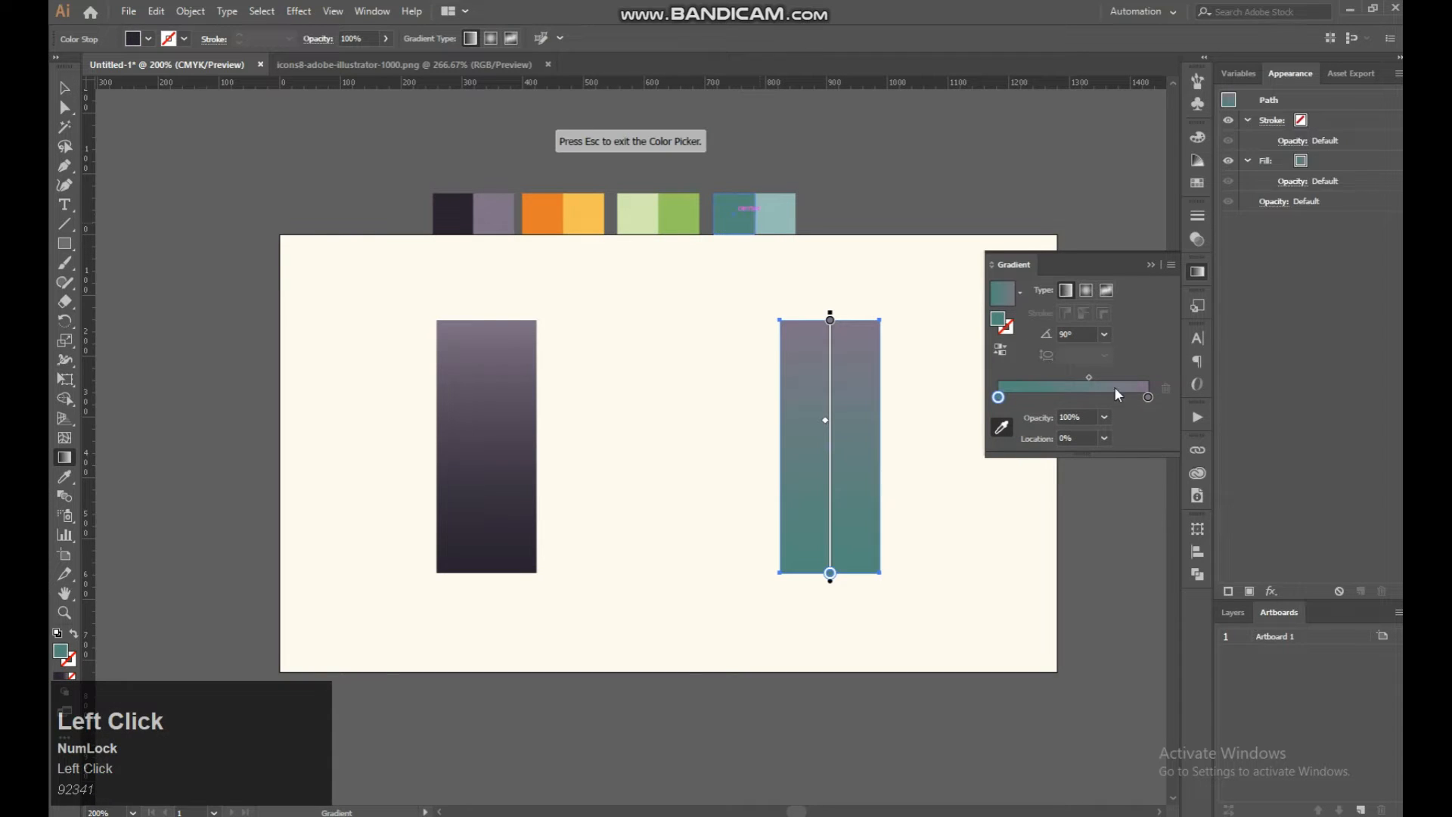
left_click(1148, 397)
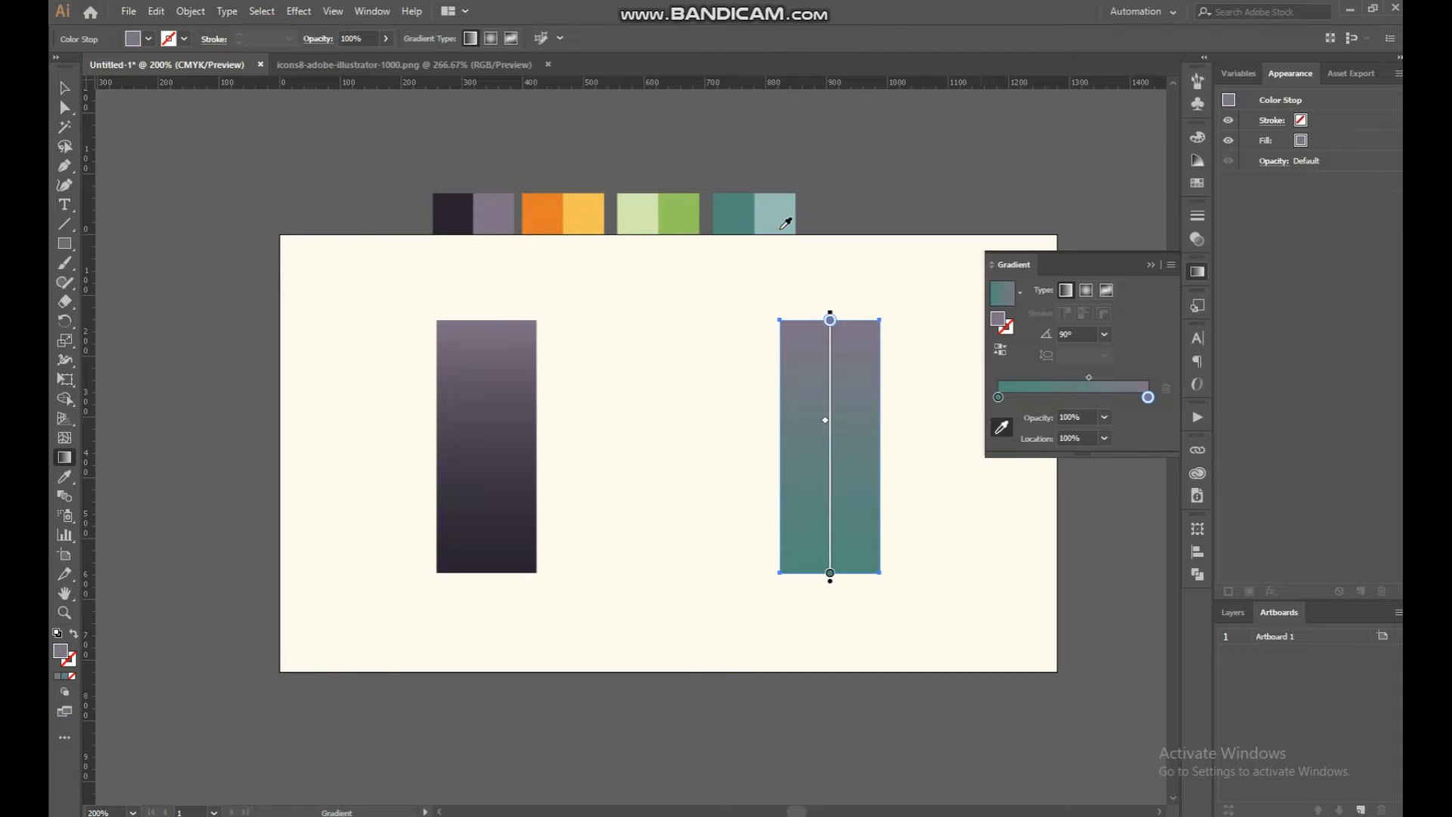
left_click(779, 228)
left_click(64, 88)
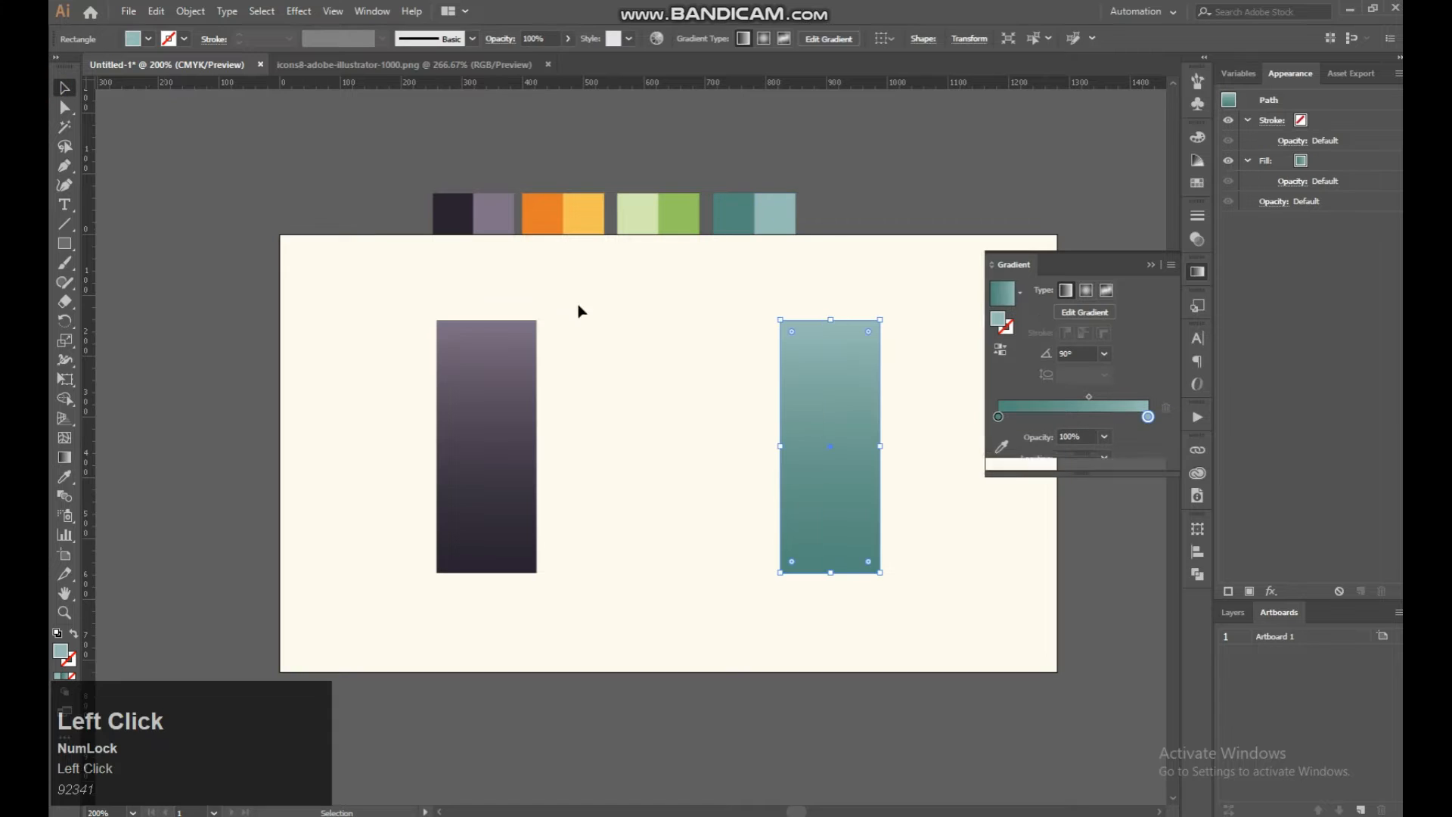
left_click(690, 331)
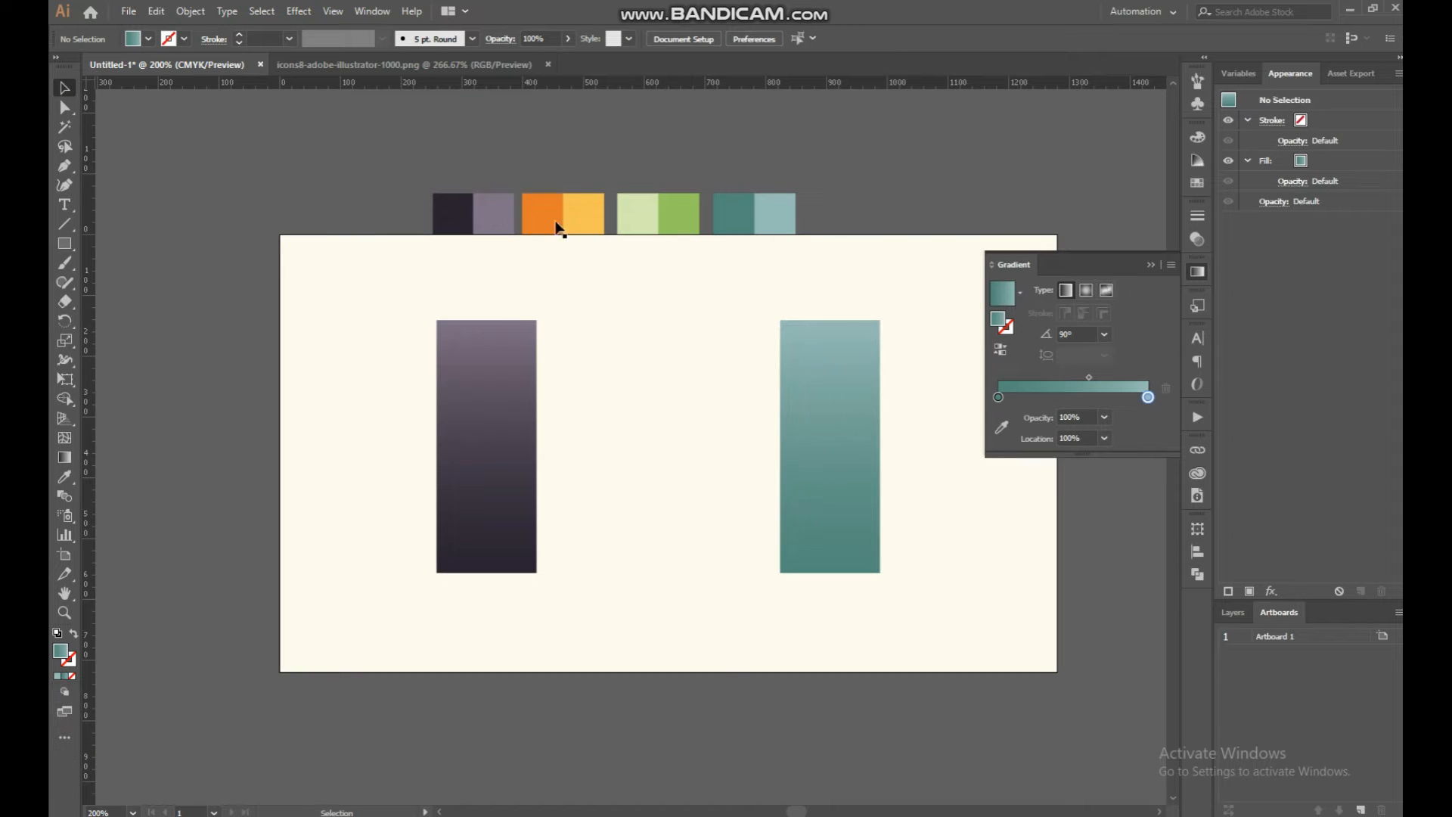
Step: Duplicate the left purple rectangle into the gap and centre the copy between the two outer rectangles
left_click(514, 386)
left_click_drag(522, 398, 678, 399)
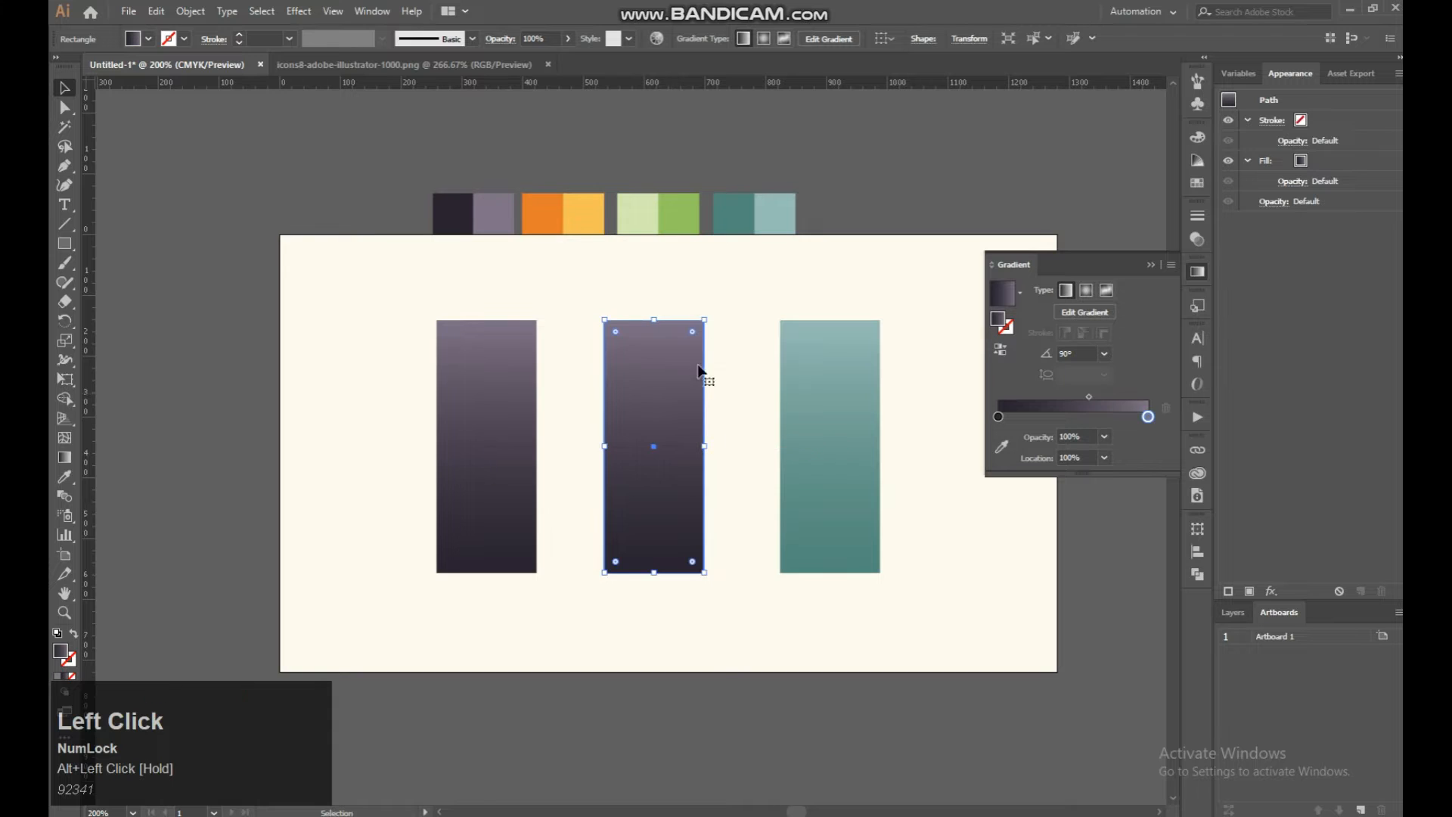
left_click(709, 301)
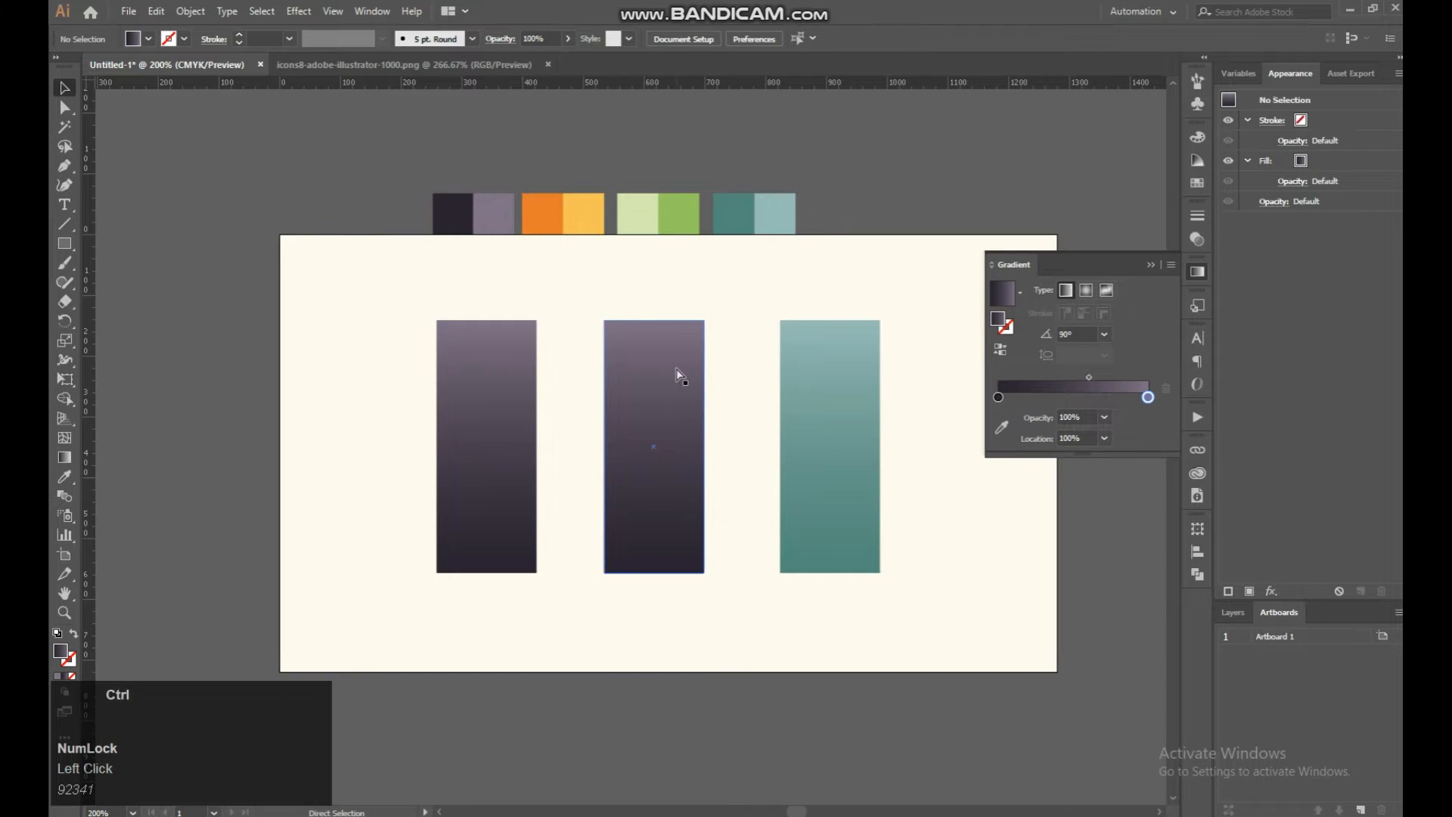
key("ctrl+plus")
left_click_drag(678, 371, 683, 366)
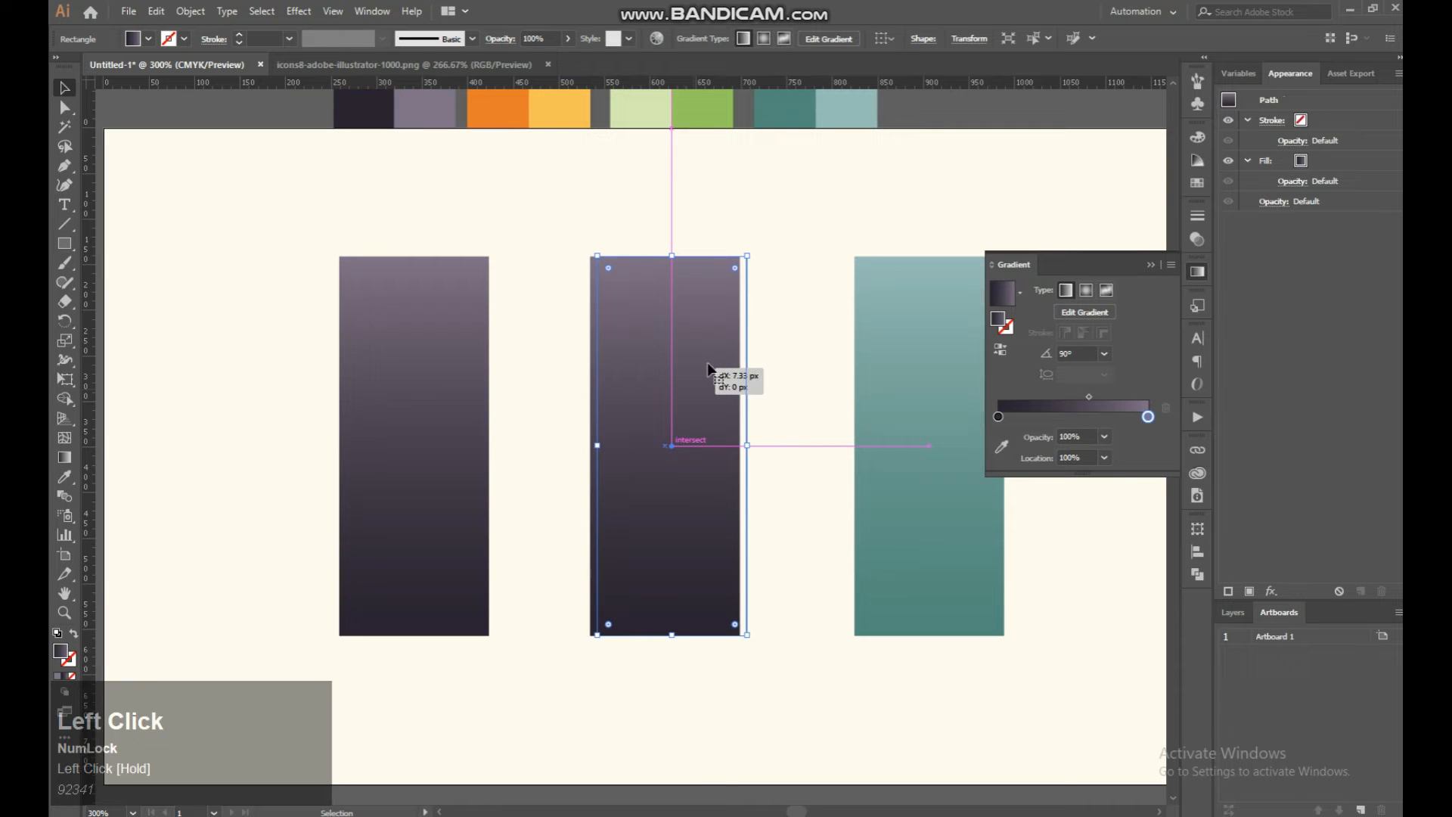
left_click(730, 216)
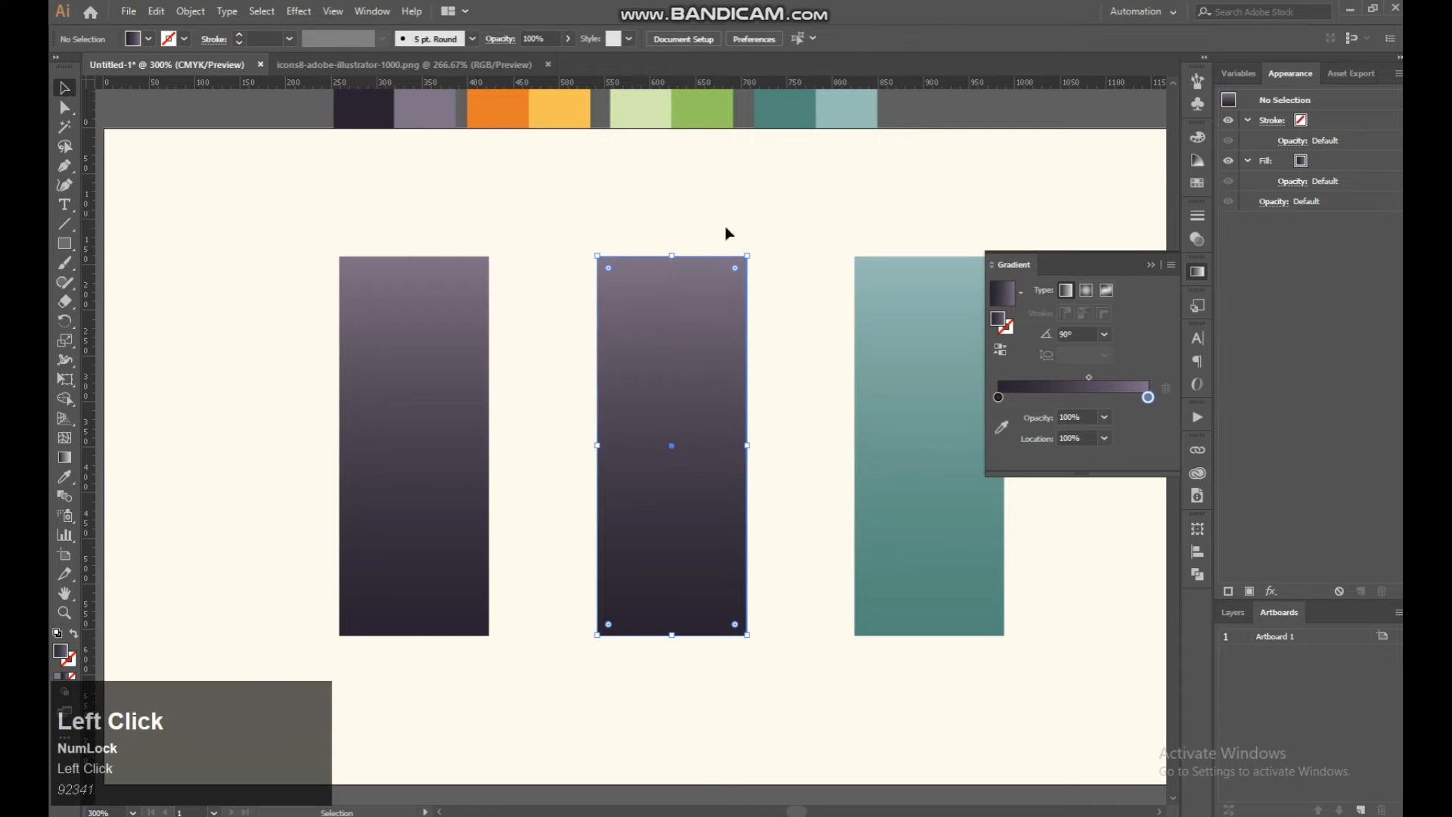
Step: Slant the middle rectangle with Free Distort by moving its top edge onto the left rectangle's top edge
left_click(697, 368)
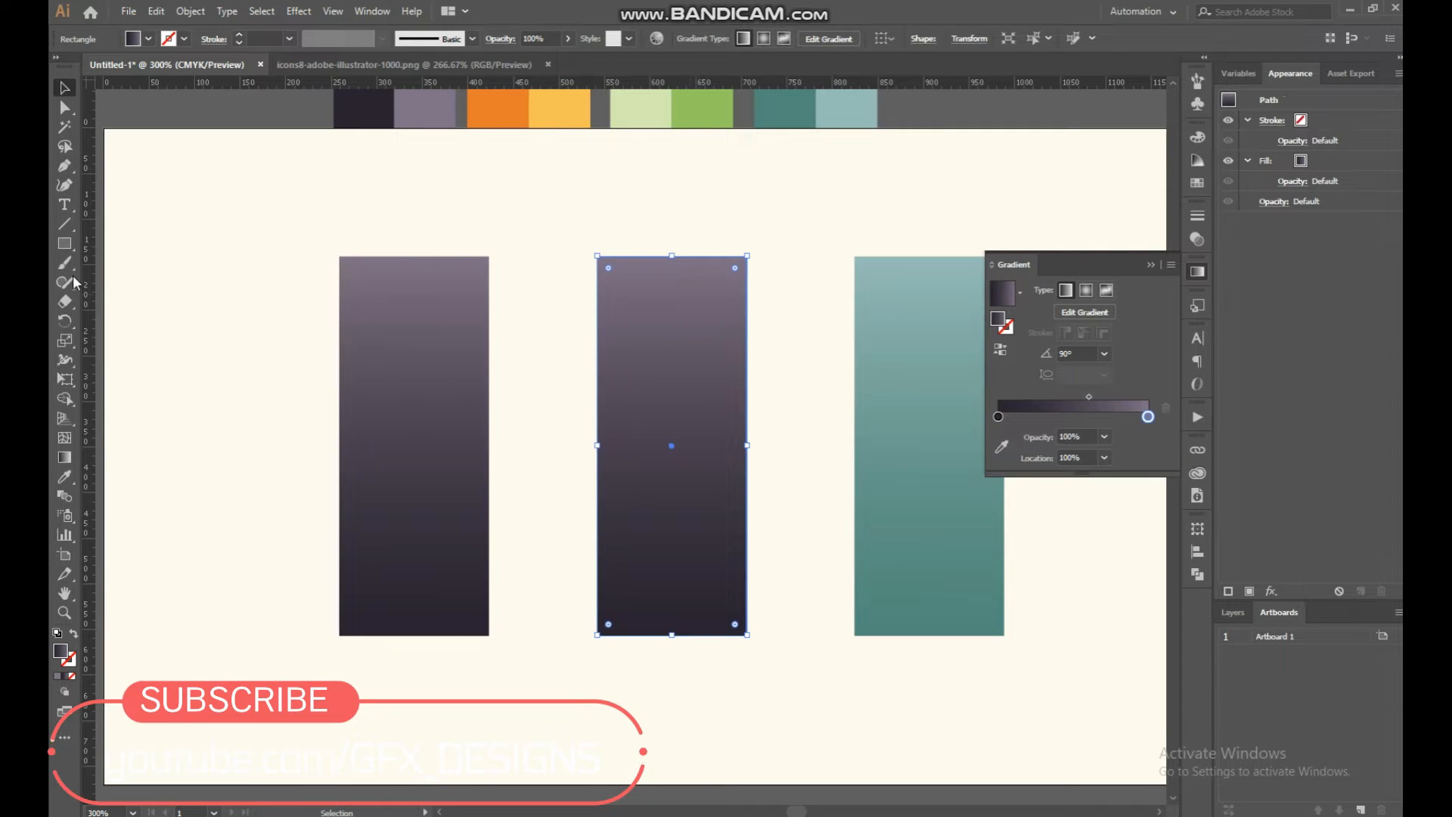
left_click(64, 108)
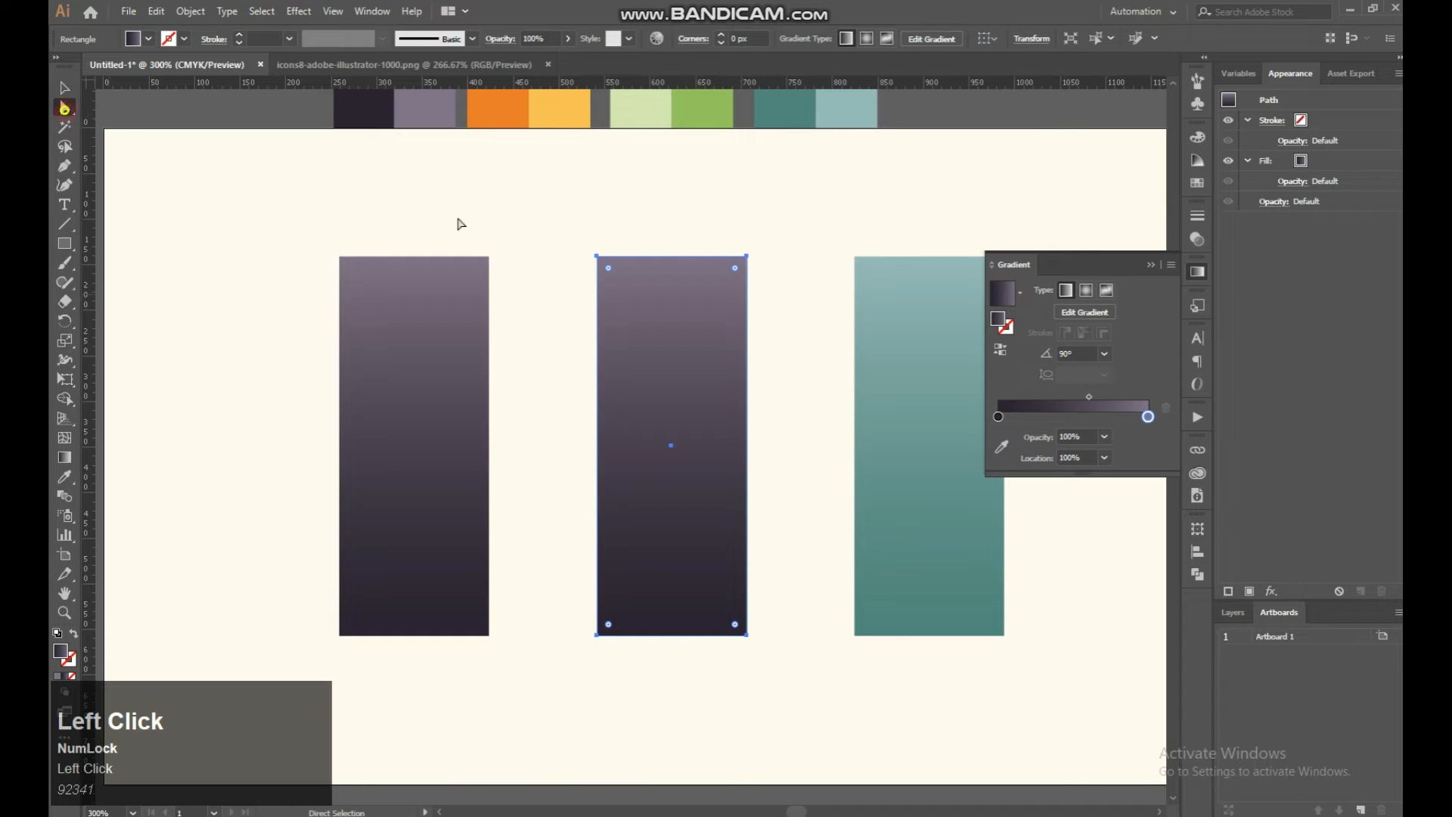
left_click(597, 257)
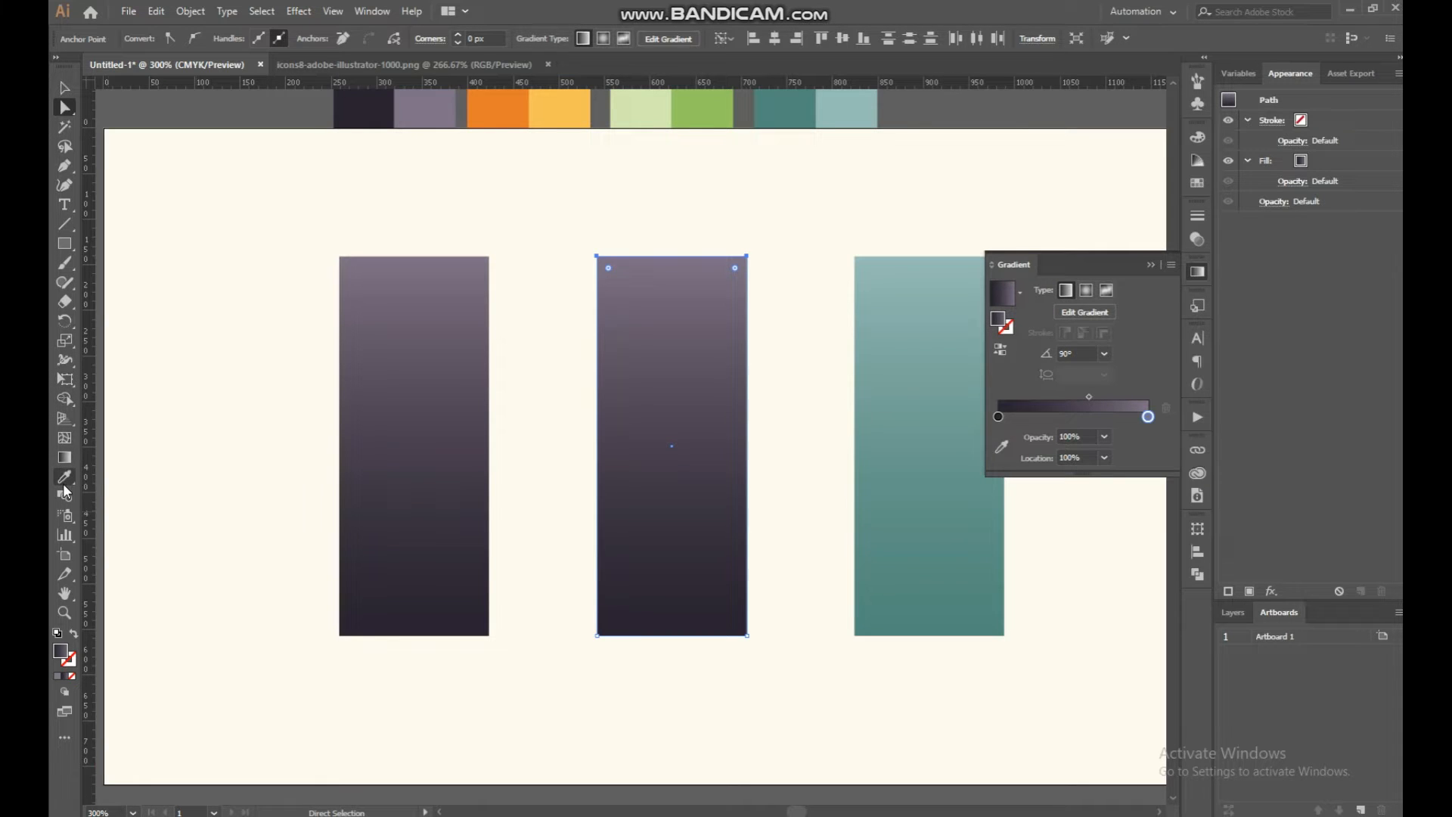
left_click(65, 386)
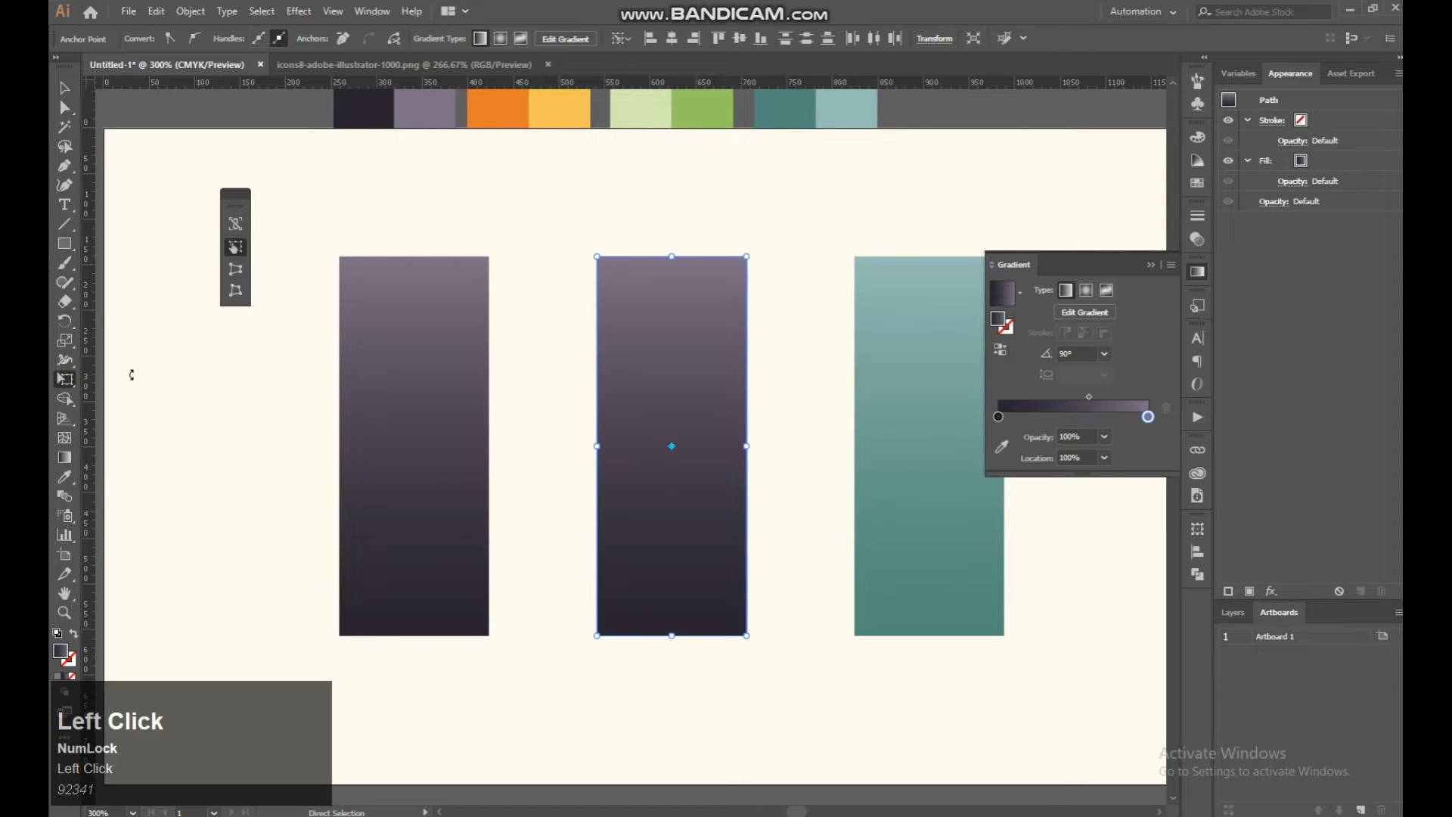
left_click(235, 289)
left_click_drag(672, 258, 419, 258)
right_click(606, 489)
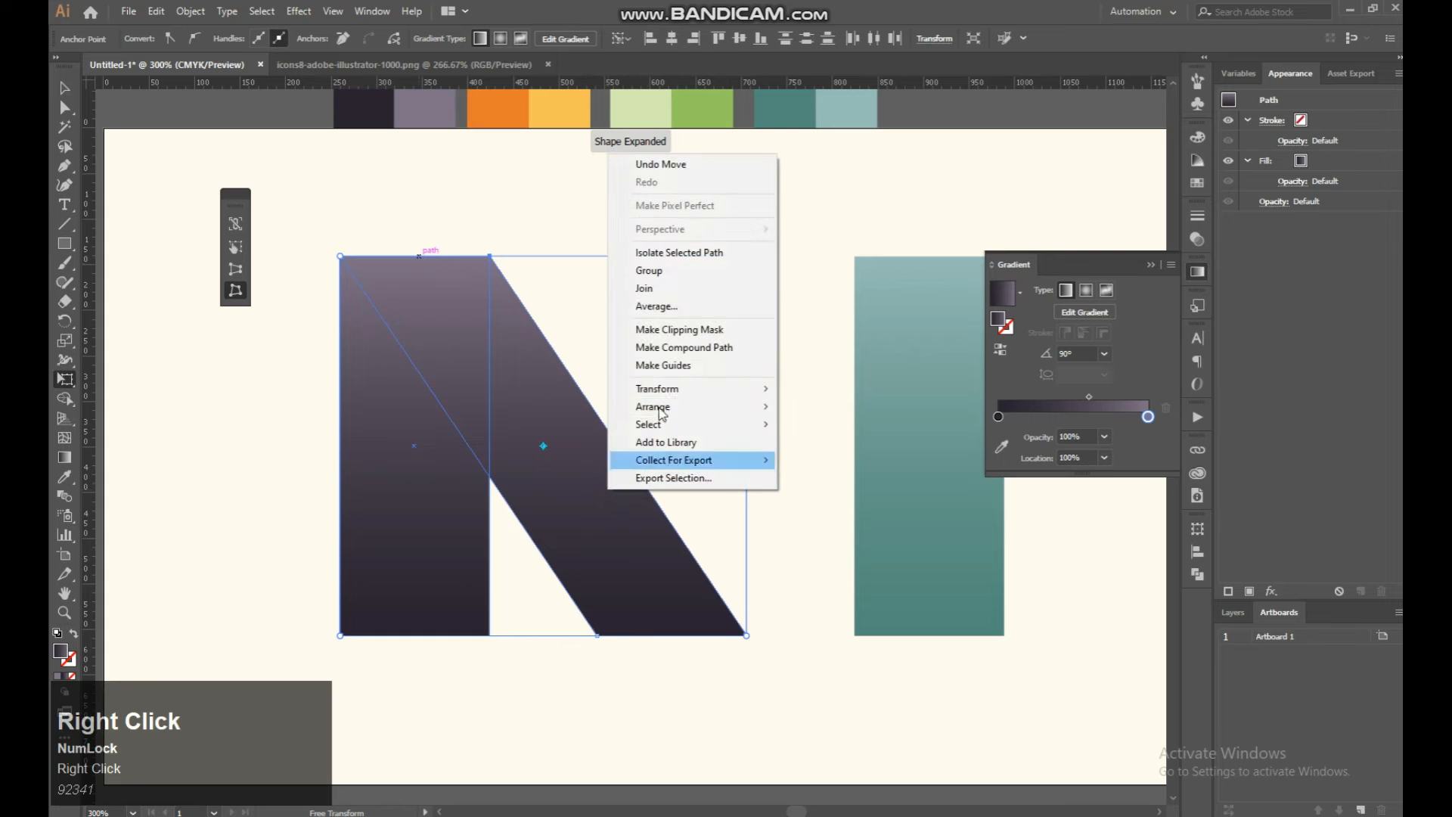
mouse_move(746, 389)
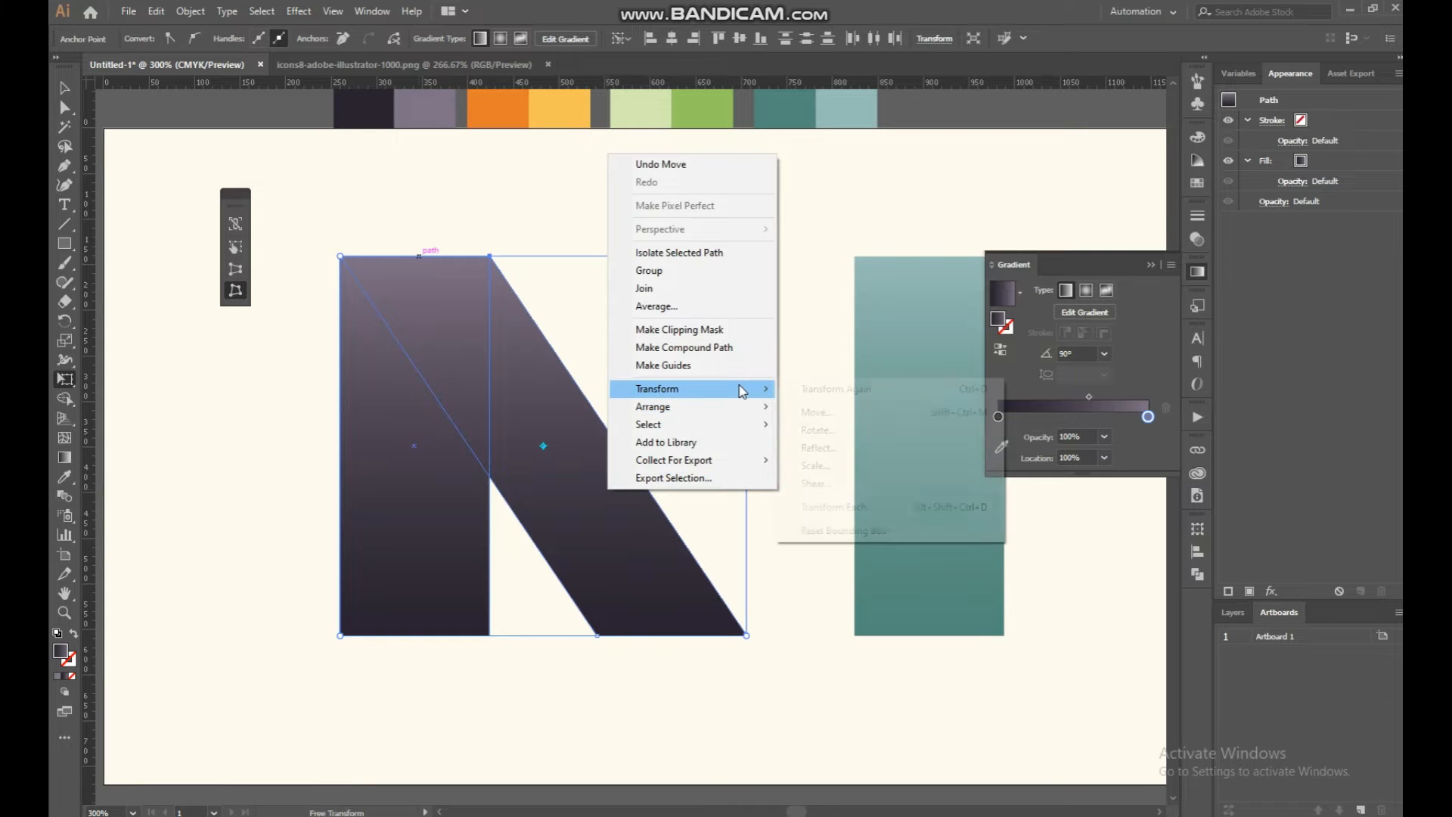
left_click(870, 430)
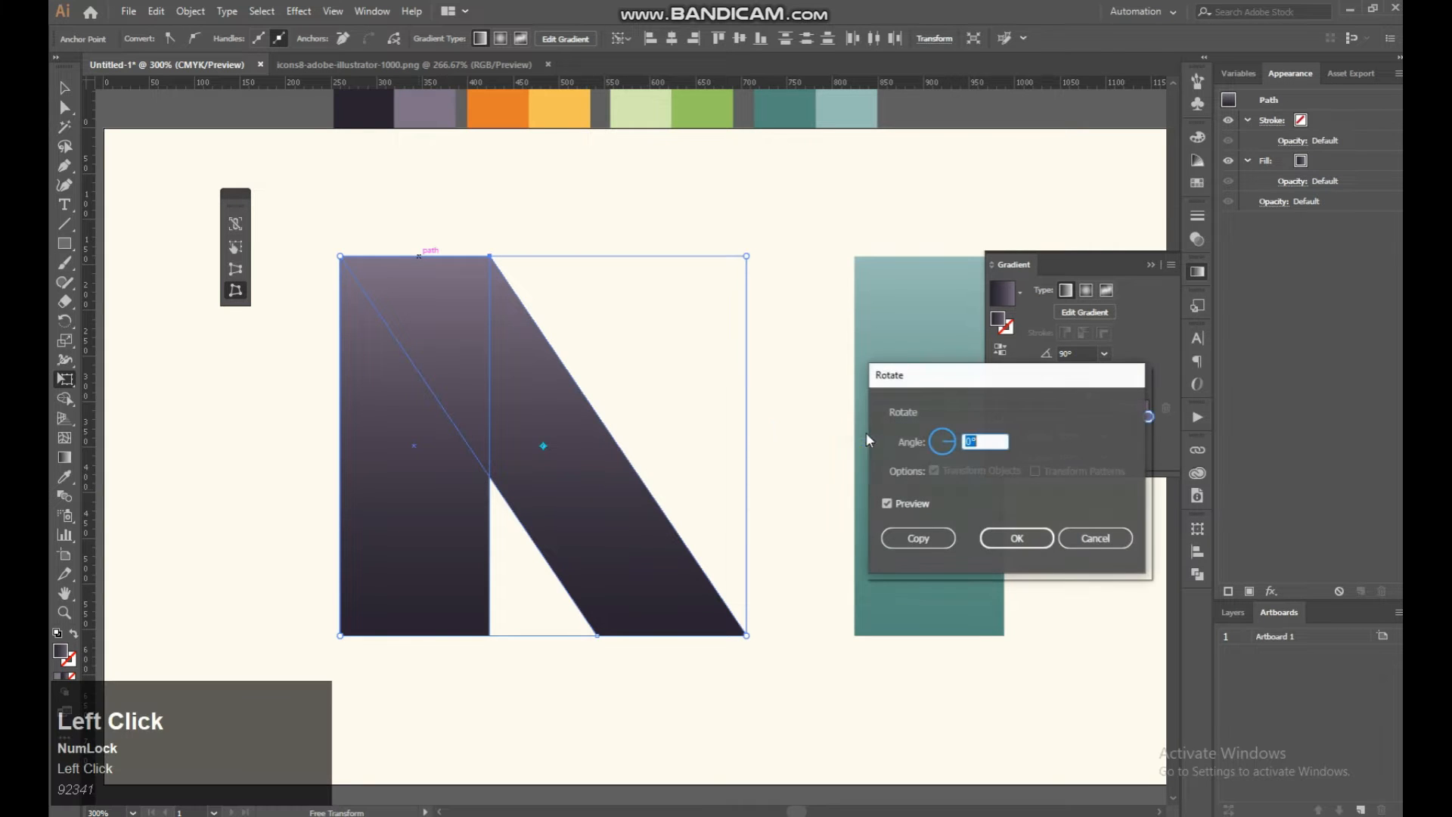
left_click(1103, 541)
right_click(593, 501)
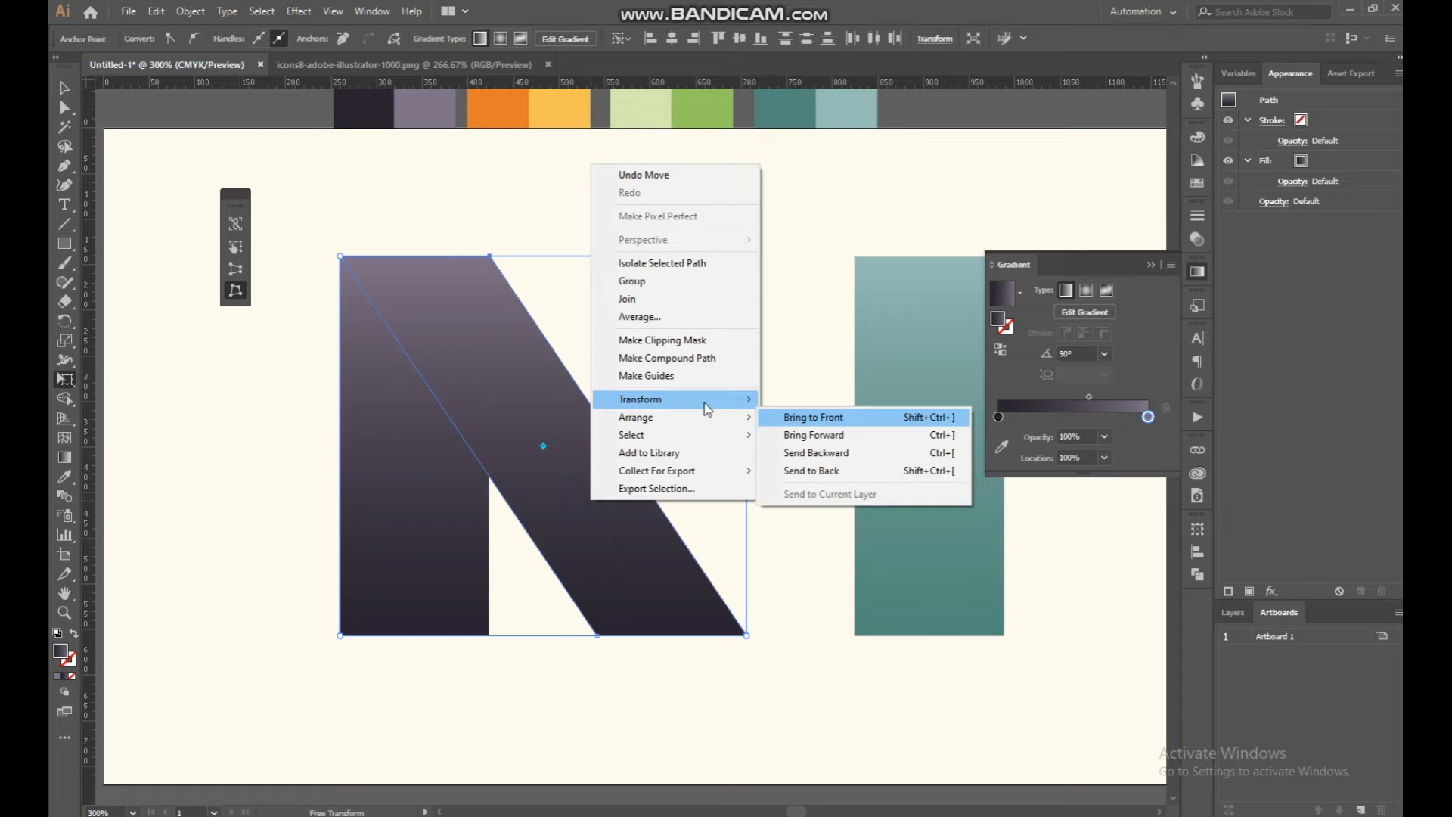
left_click(857, 459)
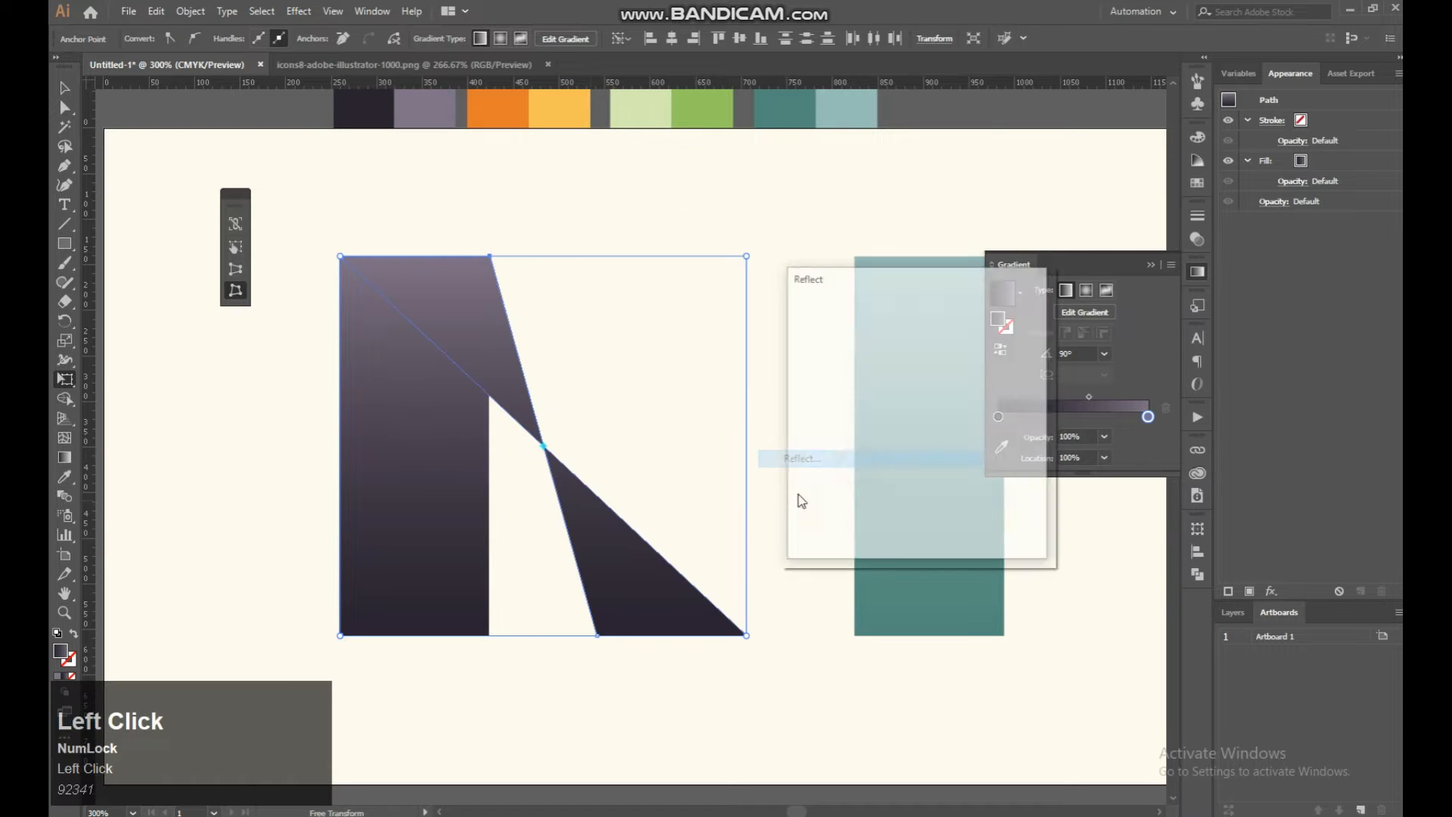
left_click(823, 530)
left_click(1002, 526)
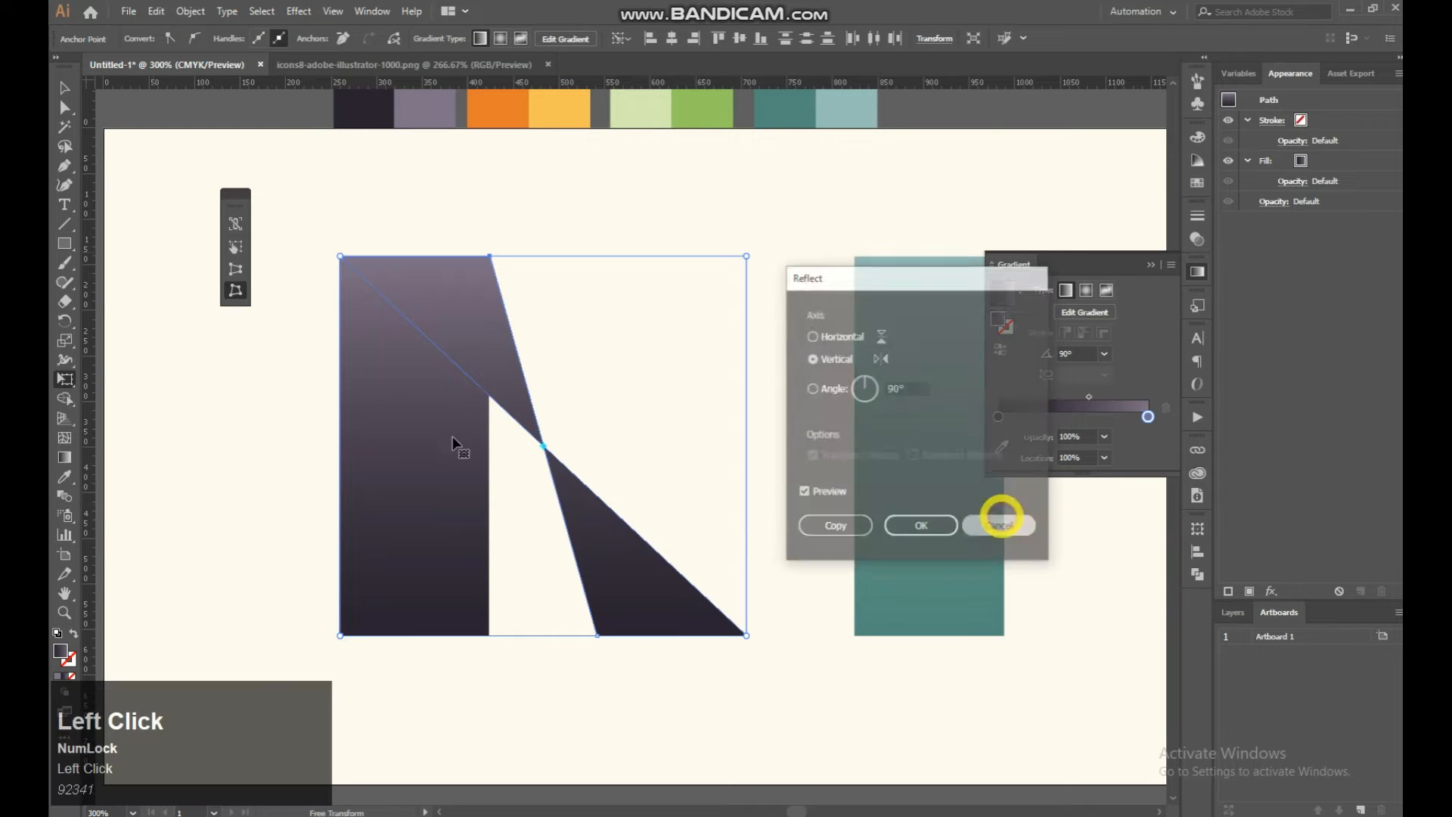
Step: Reflect a copy of the diagonal bar across the vertical axis and move it to the teal rectangle to form an M
left_click(65, 88)
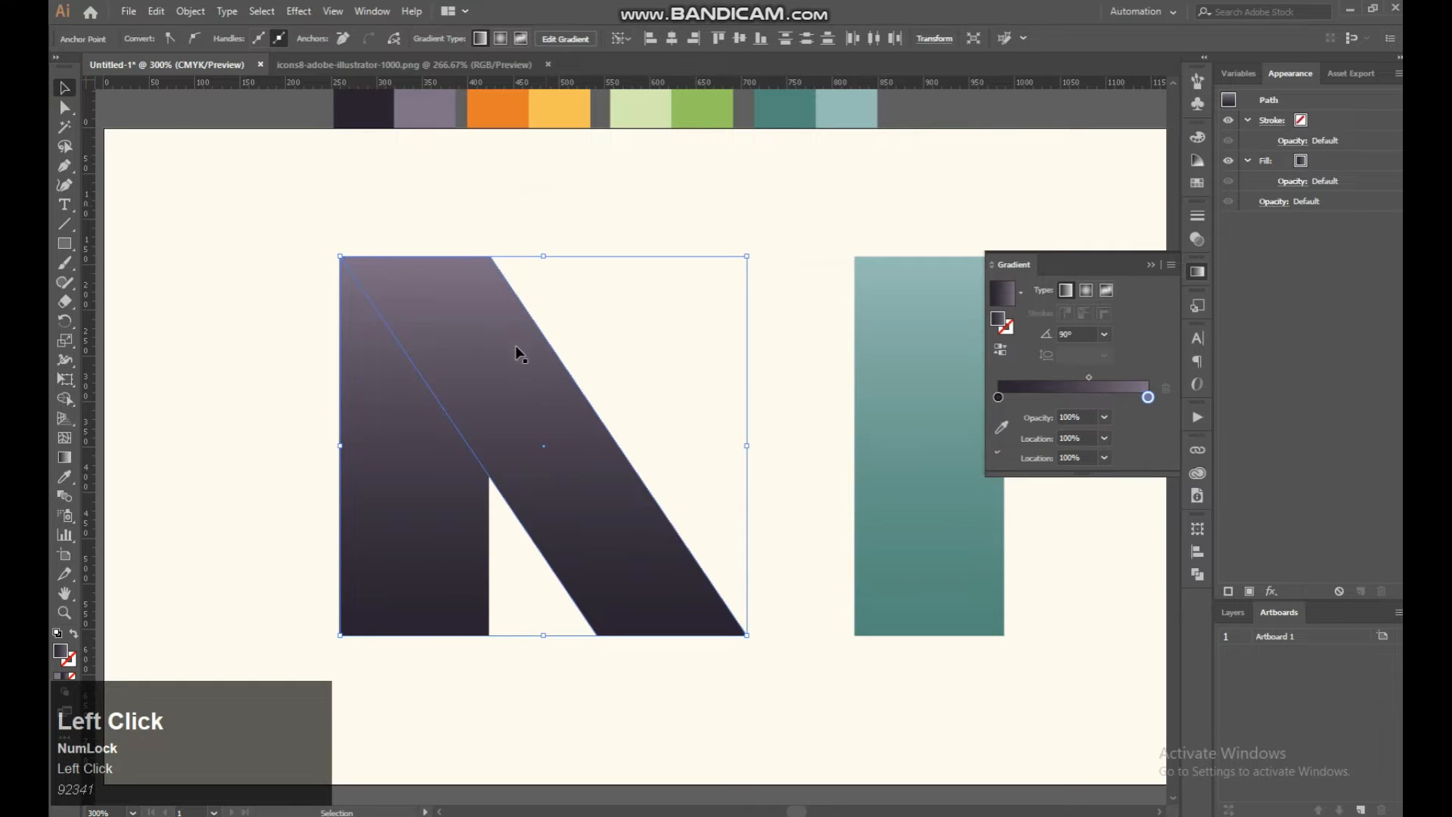
right_click(544, 395)
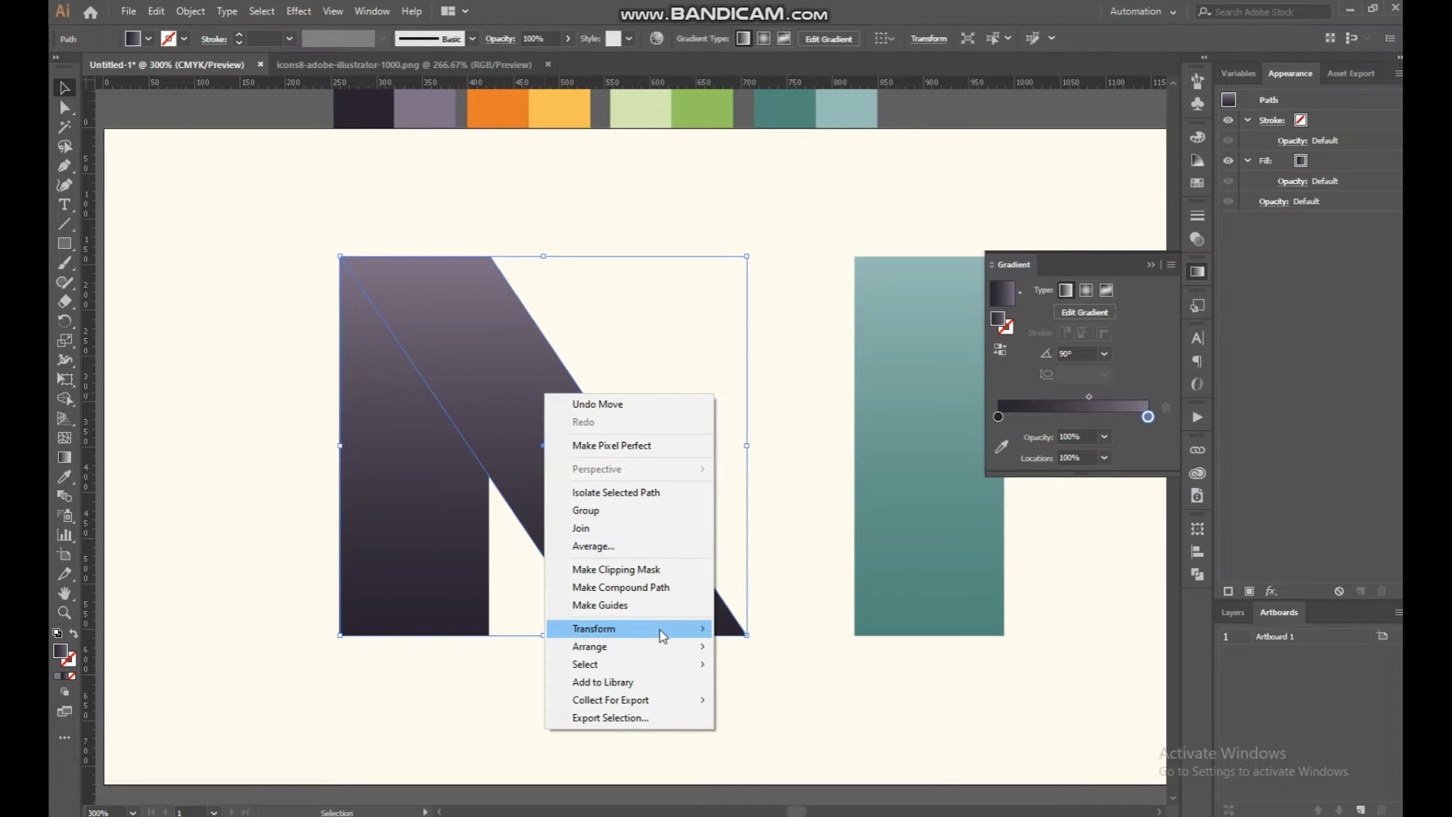
mouse_move(661, 629)
left_click(823, 687)
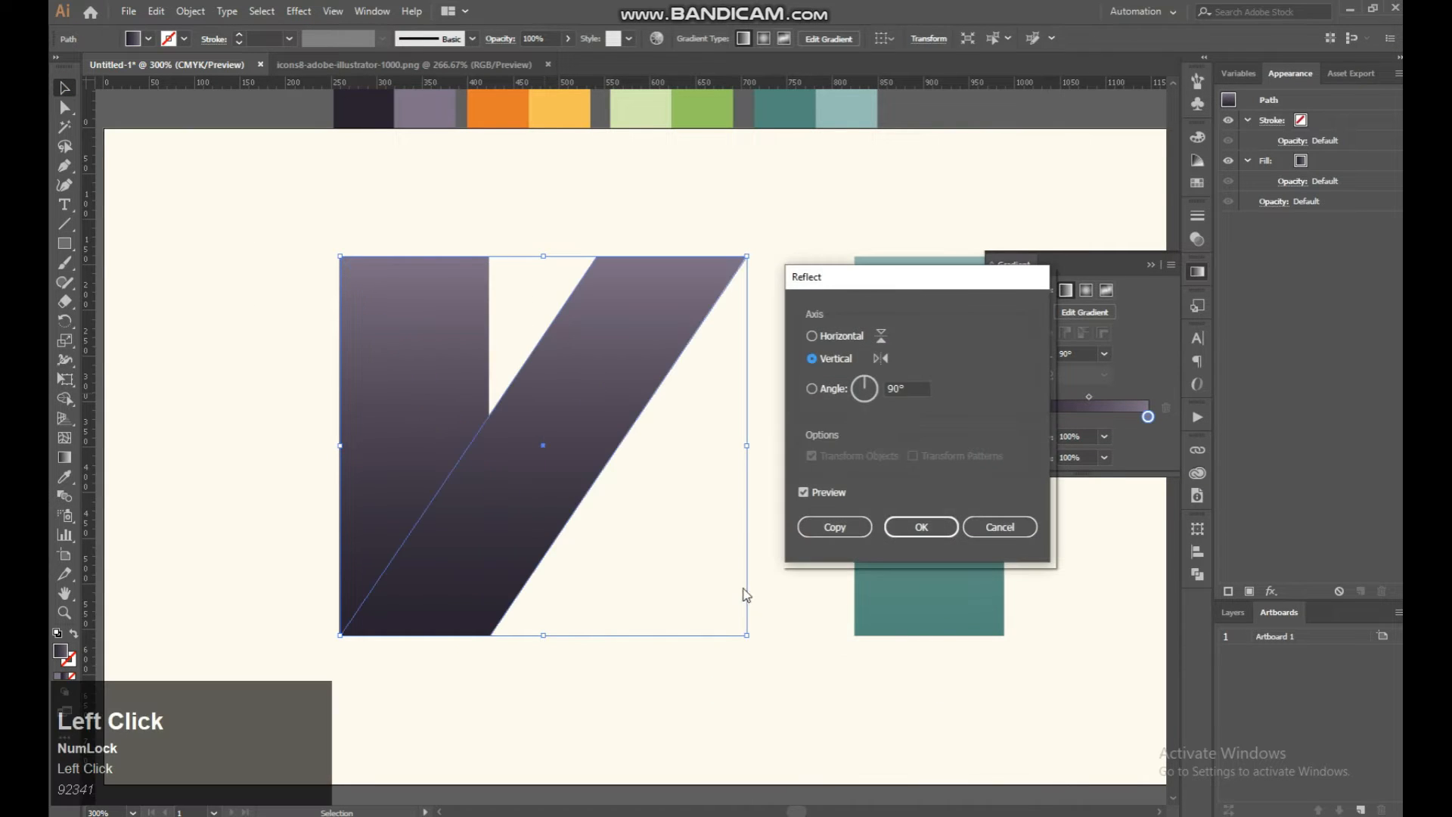
left_click(835, 529)
left_click_drag(598, 478, 850, 473)
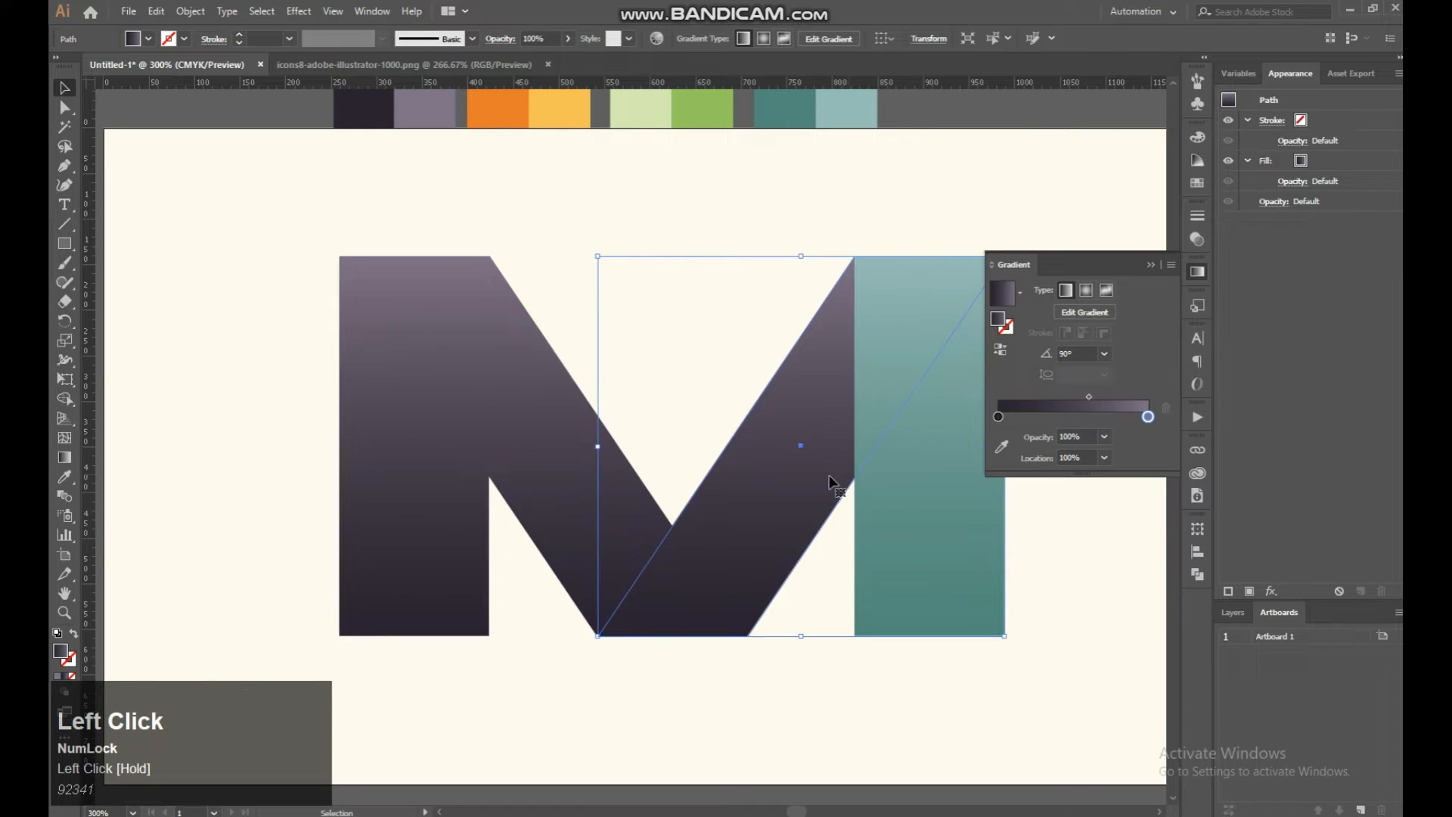
Step: Bring the right diagonal bar to the front, above the teal rectangle
left_click(693, 684)
left_click(751, 477)
right_click(769, 454)
mouse_move(874, 703)
left_click(987, 698)
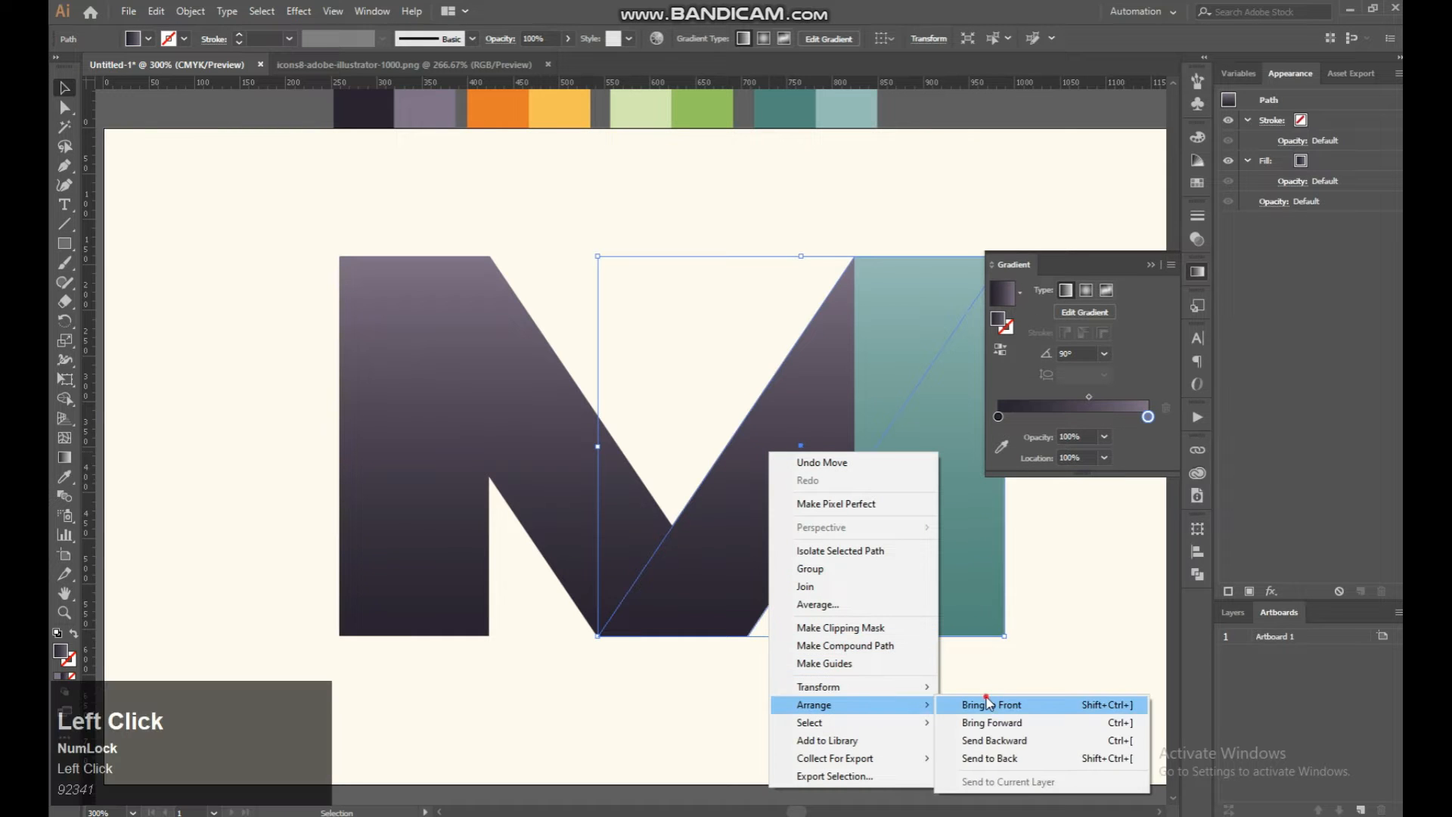
left_click(853, 678)
Step: Recolour the left diagonal bar's gradient from the orange swatch to the yellow swatch
key("space")
left_click_drag(728, 676, 585, 639)
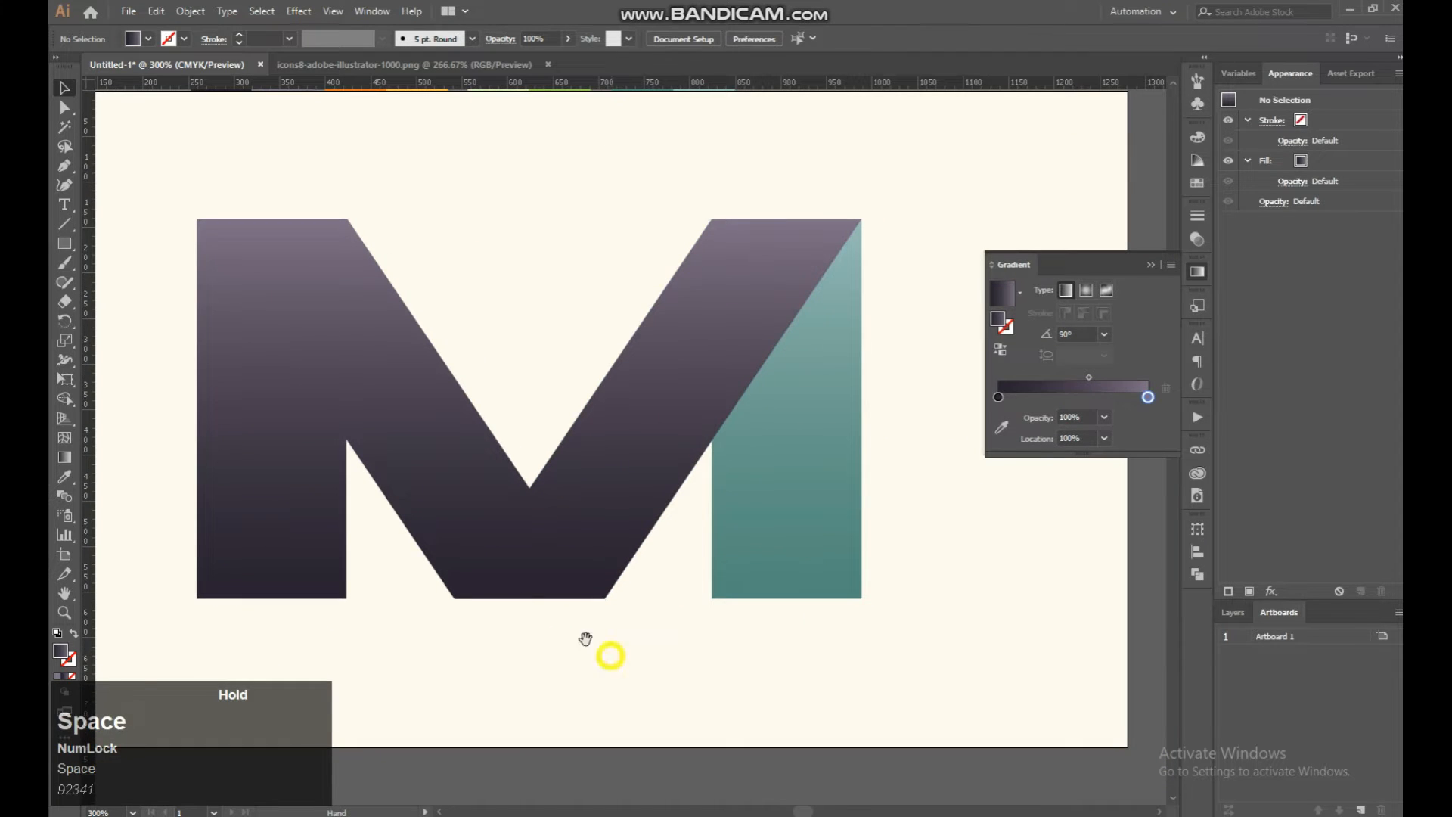
left_click(428, 469)
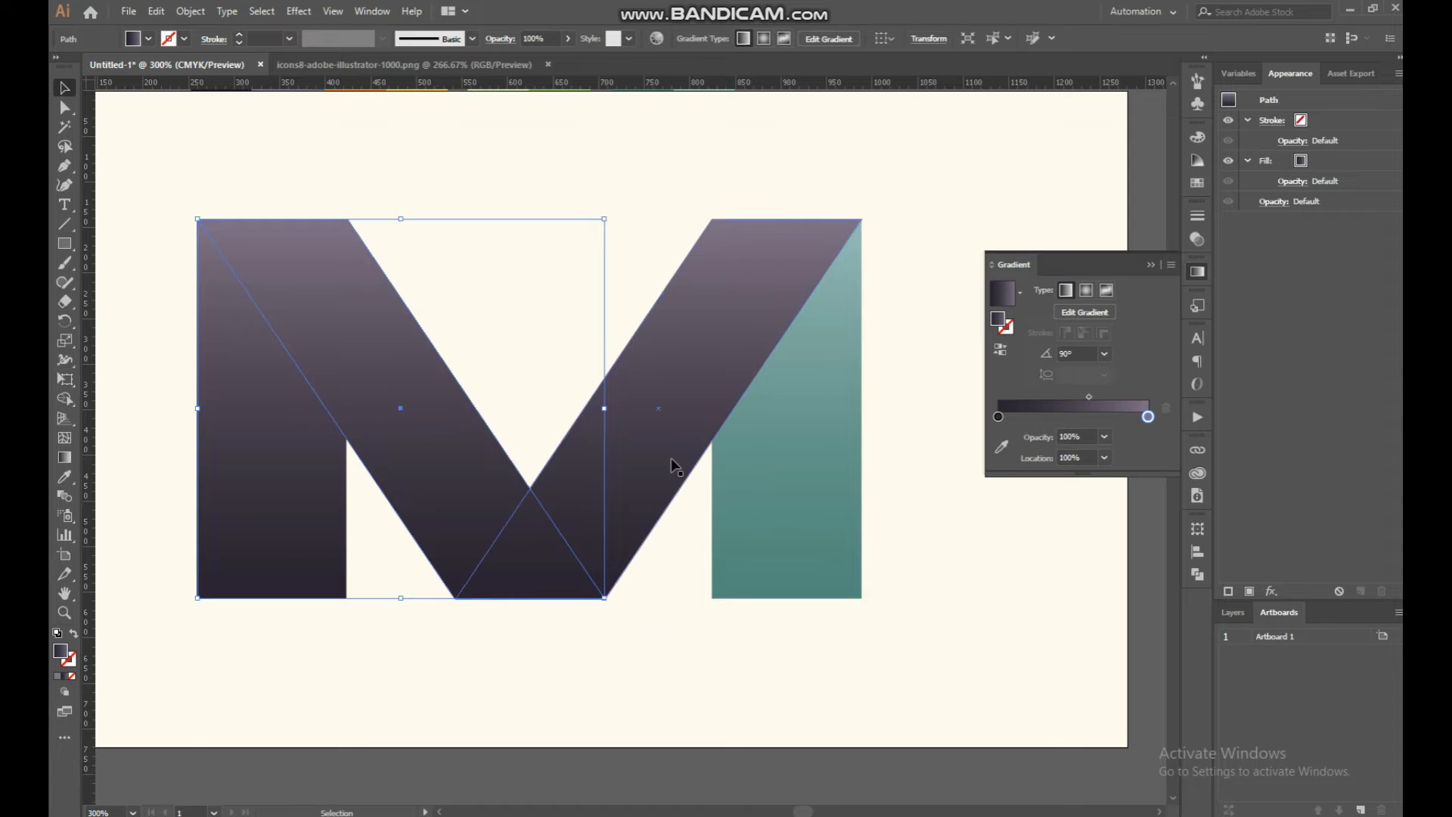
key("ctrl+minus")
key("ctrl+minus")
key("space")
left_click_drag(718, 445, 640, 435)
left_click(998, 417)
left_click(1002, 447)
left_click(533, 263)
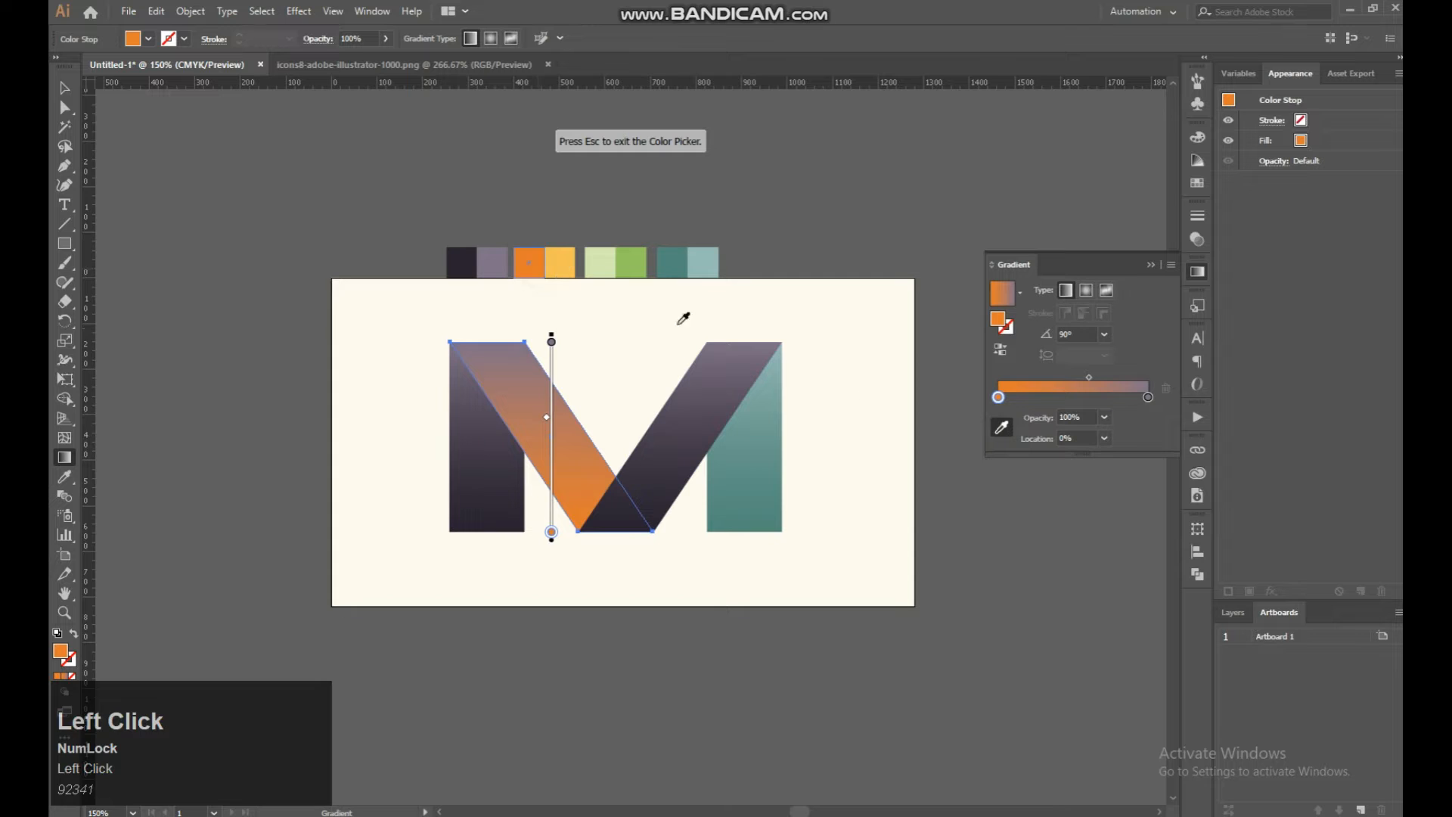
left_click(1146, 398)
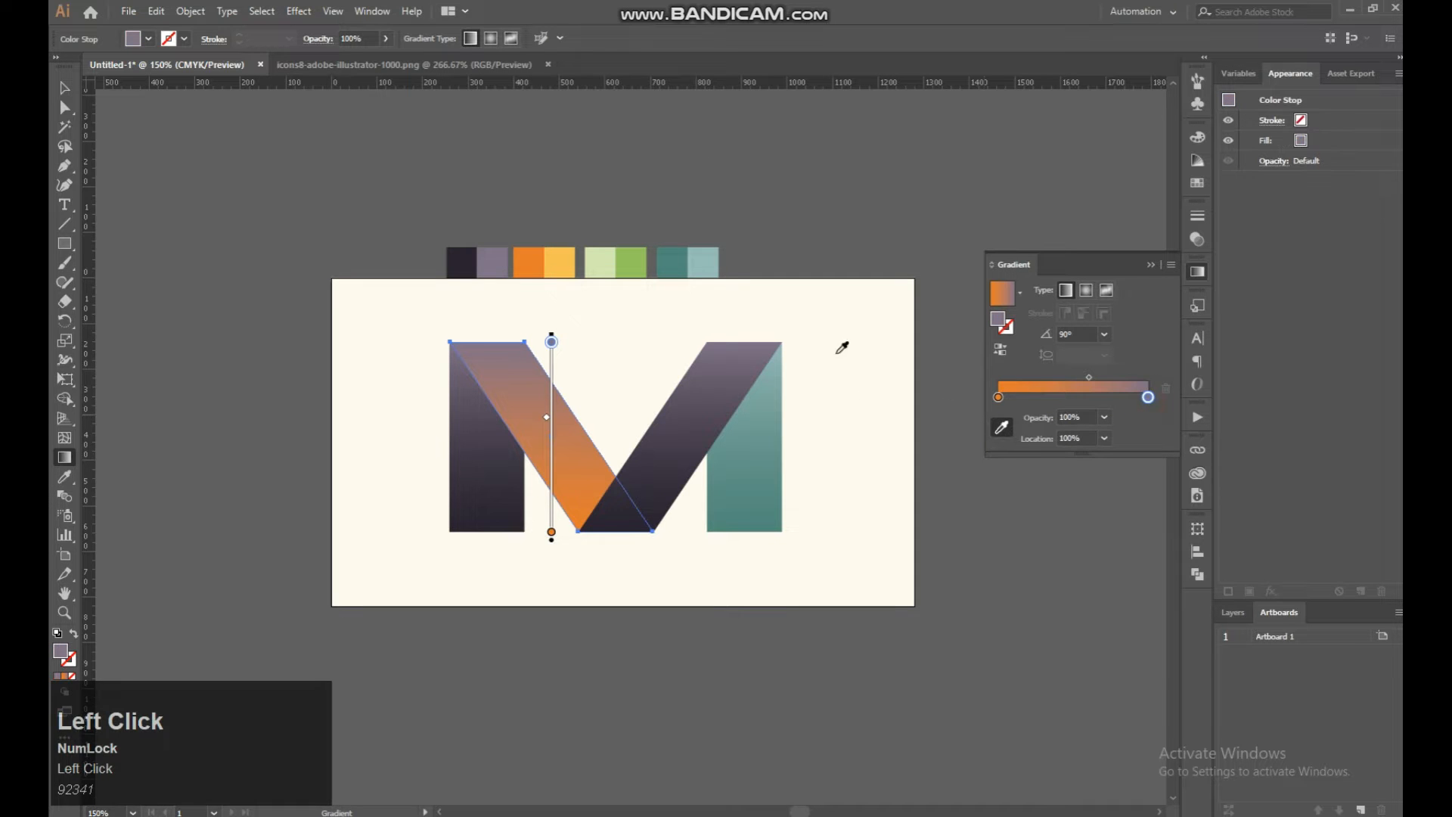
left_click(560, 264)
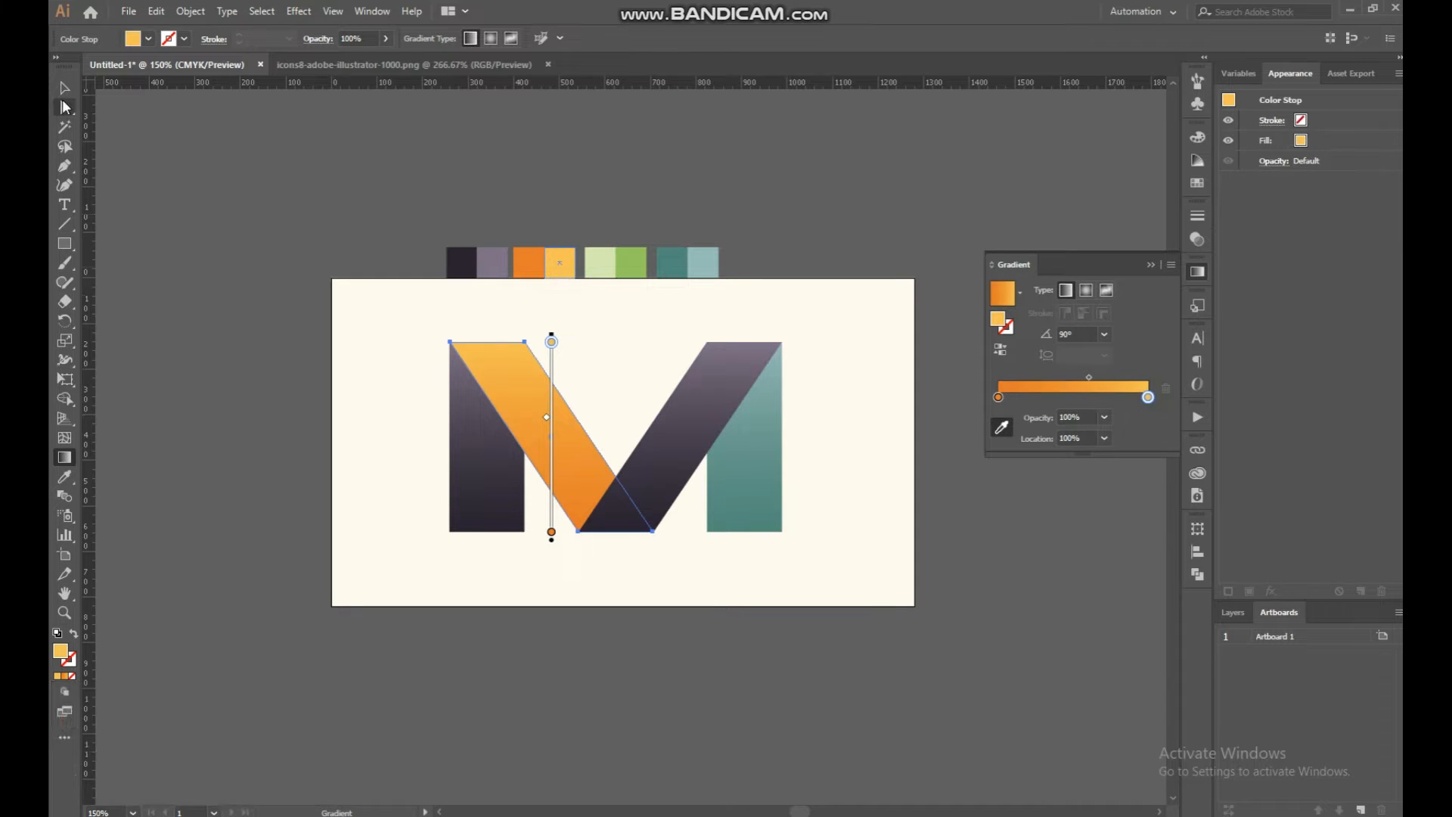
left_click(64, 87)
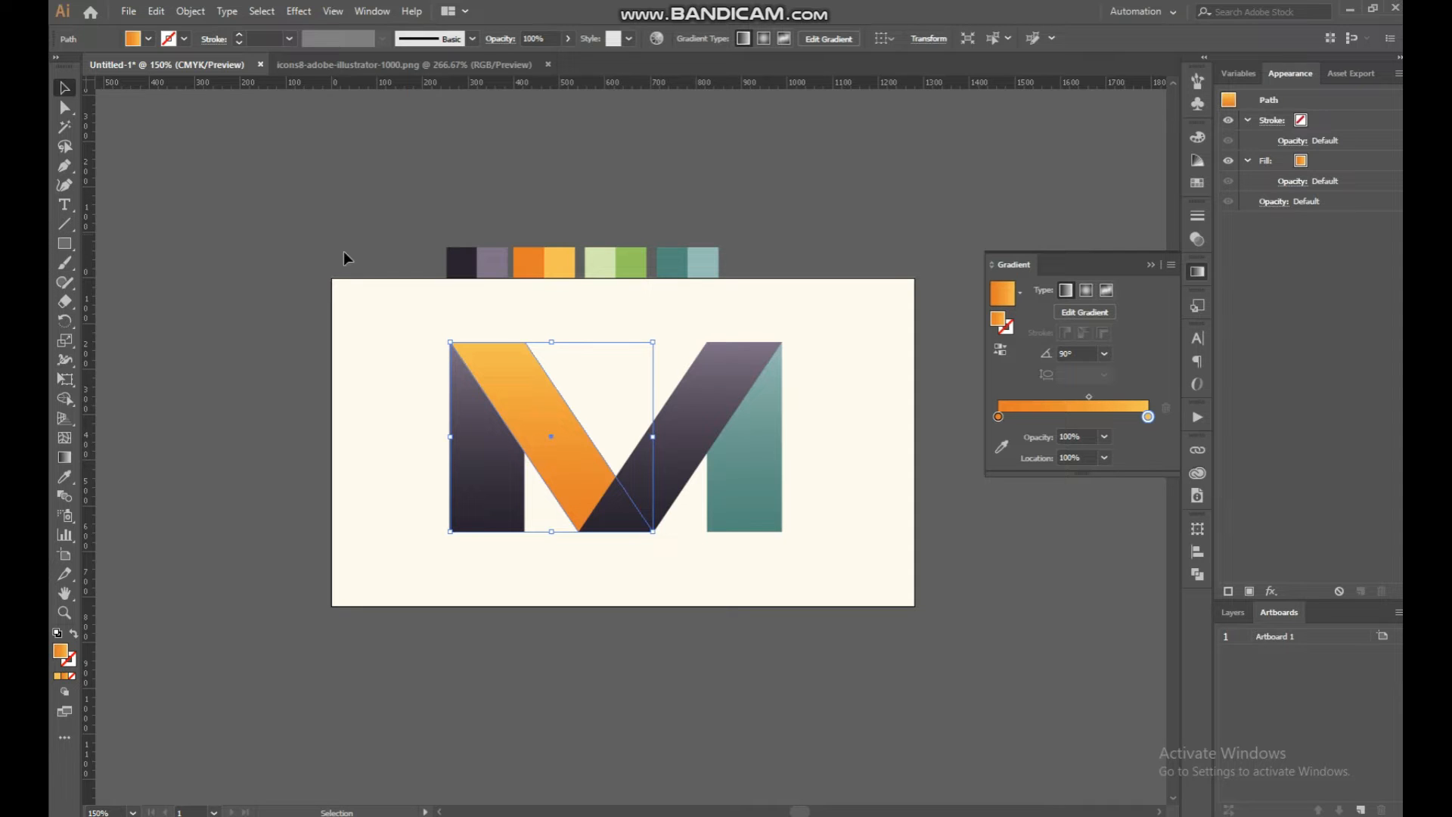
Step: Set the left diagonal bar's gradient angle to 120° and shift the gradient midpoint to about 79.5%
left_click(1109, 354)
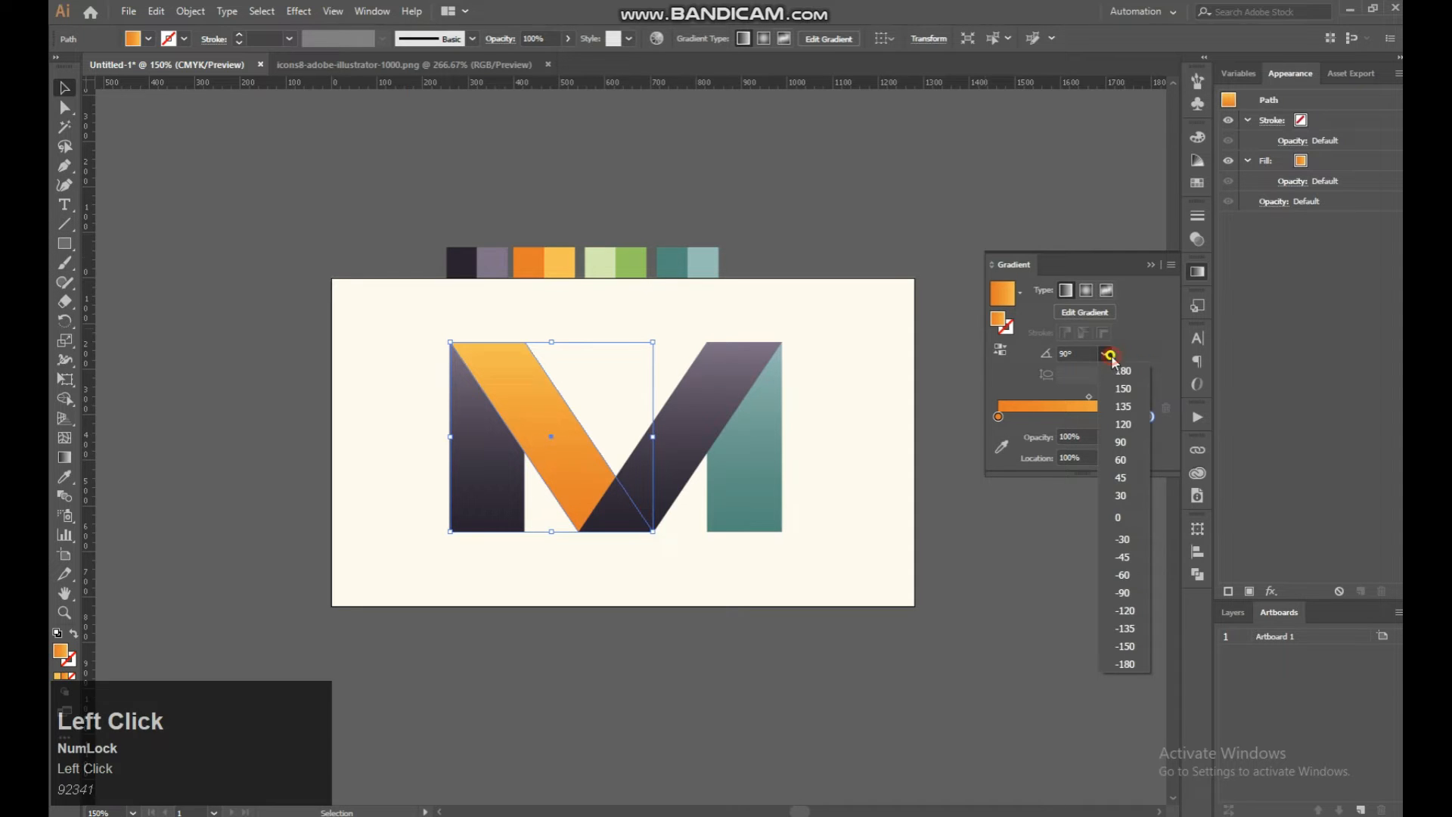
left_click(1134, 430)
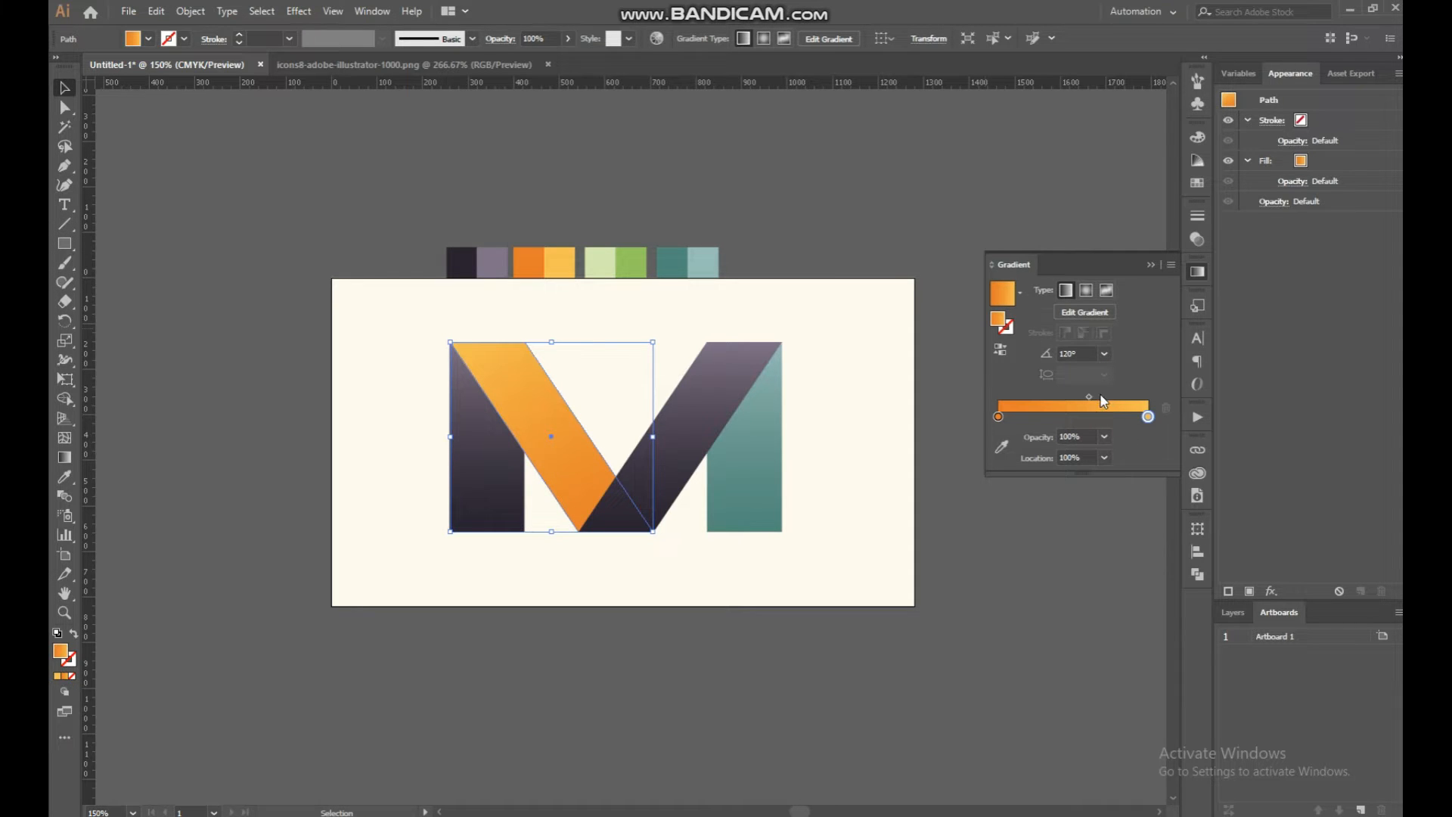
left_click_drag(1089, 396, 1118, 394)
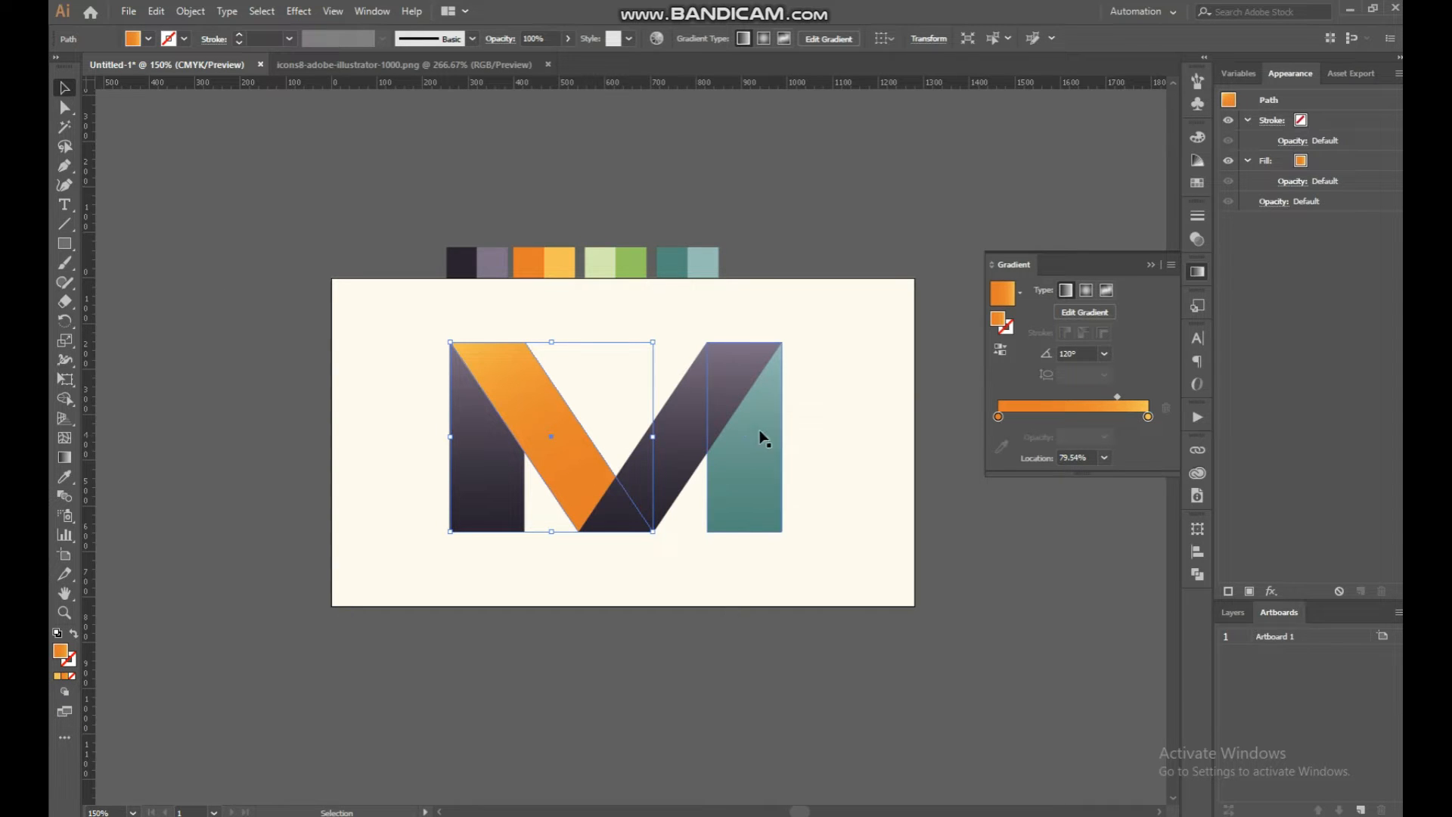
Step: Recolour the right diagonal bar's gradient with the light green swatch for the start stop and the darker green swatch for the end stop
left_click(719, 411)
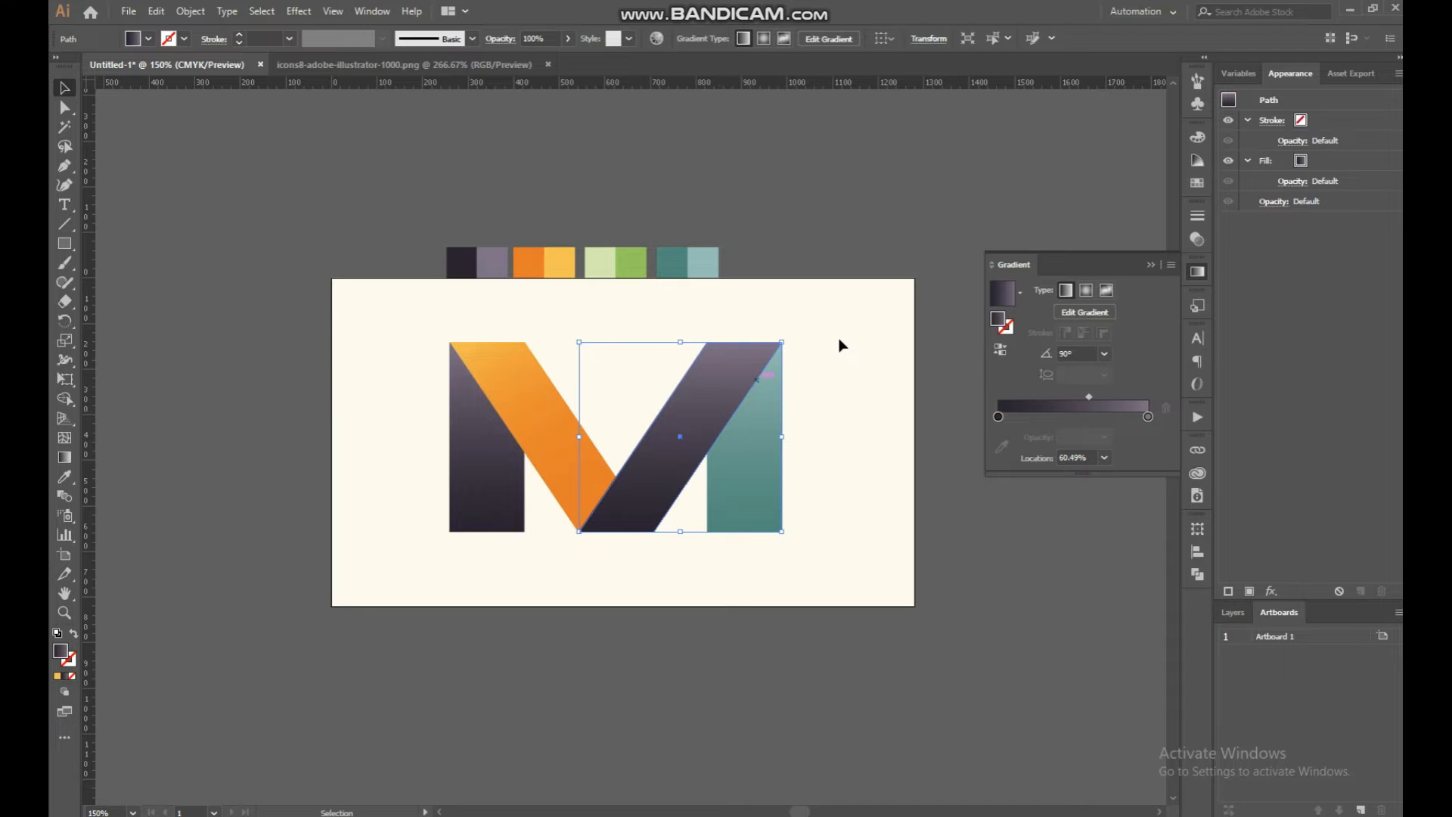
left_click(998, 416)
left_click(1002, 446)
left_click(601, 262)
left_click(1148, 397)
left_click(1002, 428)
left_click(633, 268)
left_click(65, 88)
left_click(777, 473)
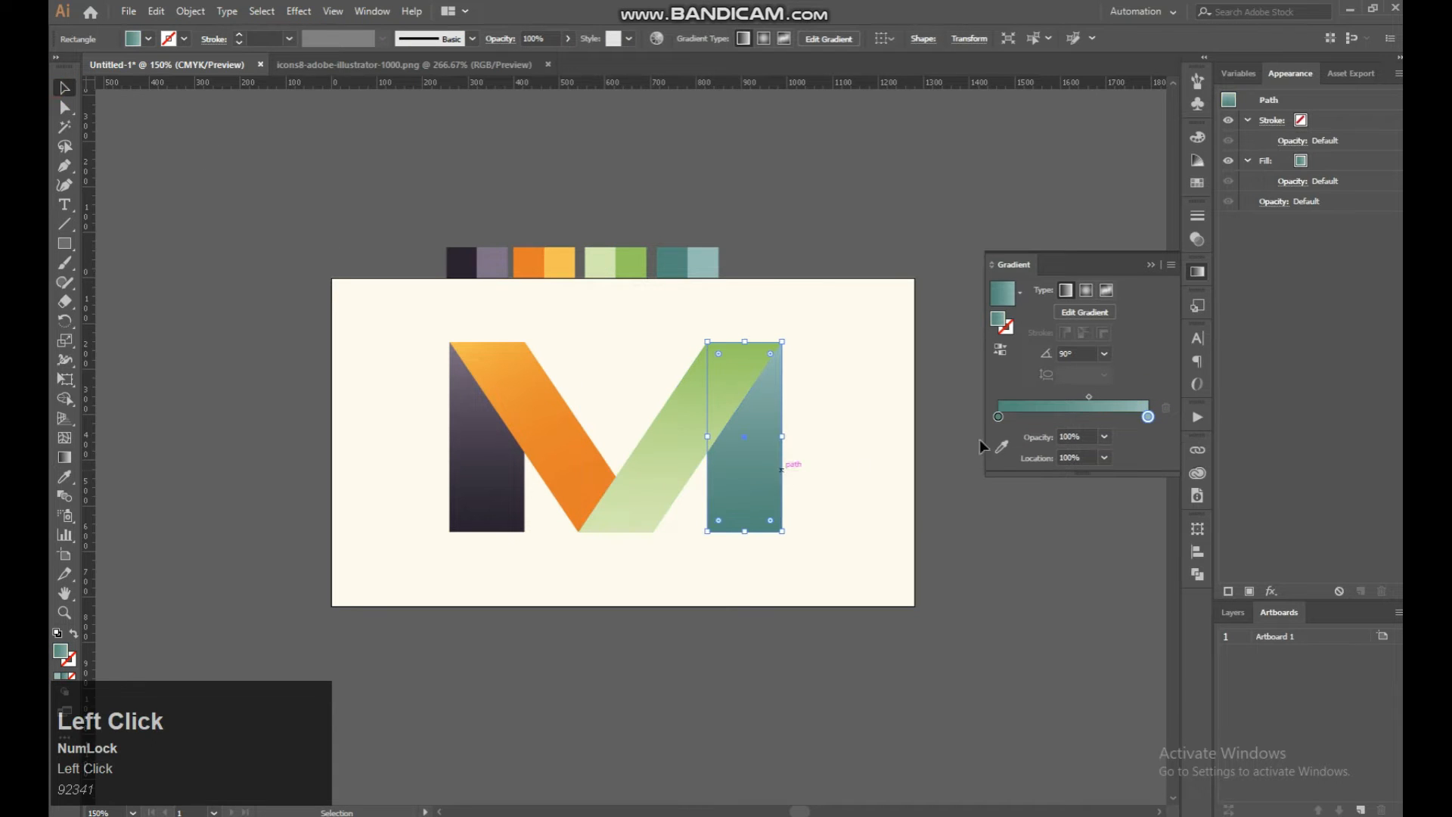
left_click(792, 422)
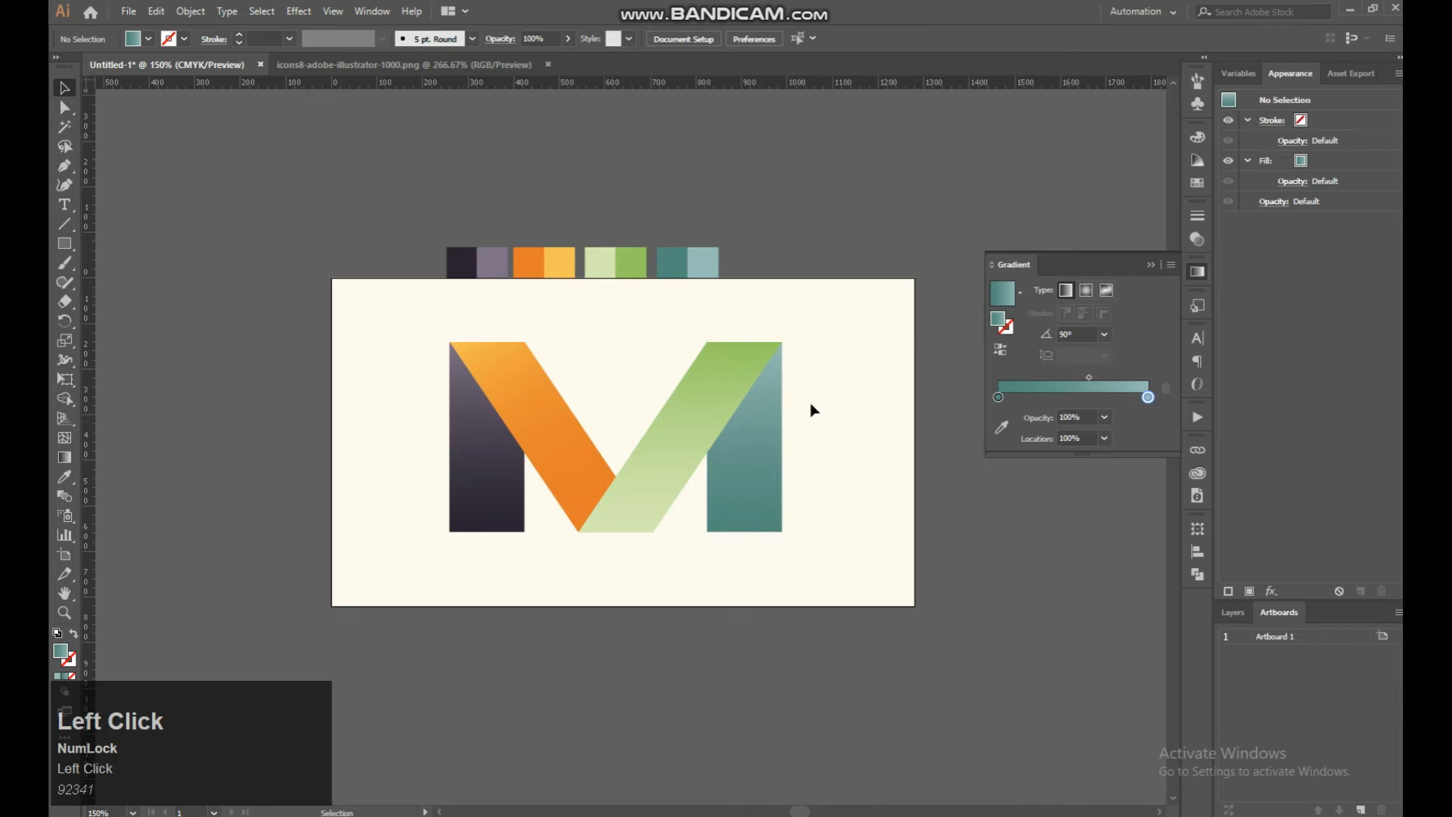
Step: Draw a thin triangular shadow with the Pen tool on the dark left rectangle, along the orange bar's lower edge from the top-left corner
key("ctrl+plus")
key("ctrl+plus")
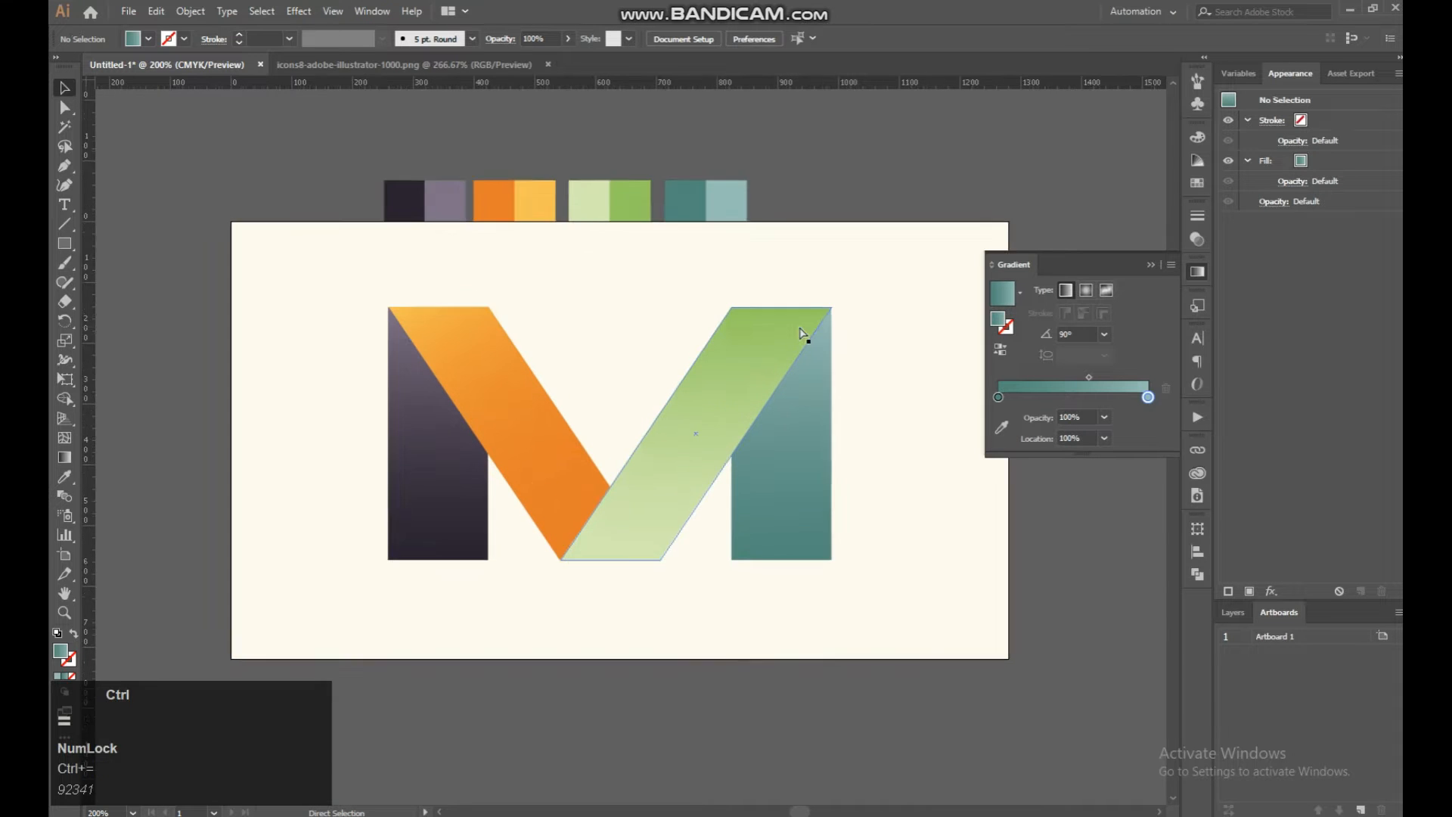
key("space")
left_click_drag(769, 332, 911, 371)
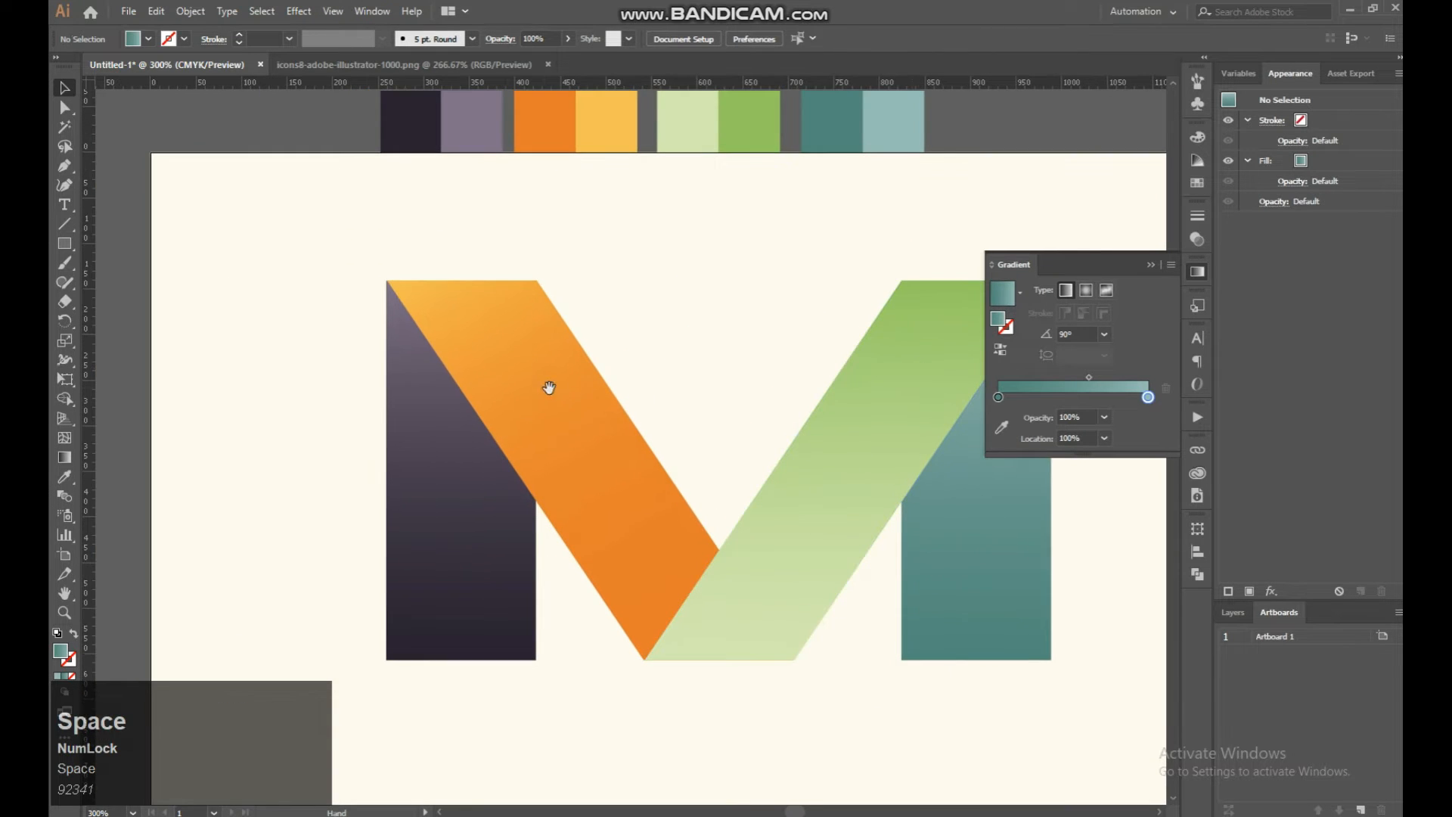
left_click(545, 389)
key("space")
left_click_drag(595, 401, 660, 370)
key("space")
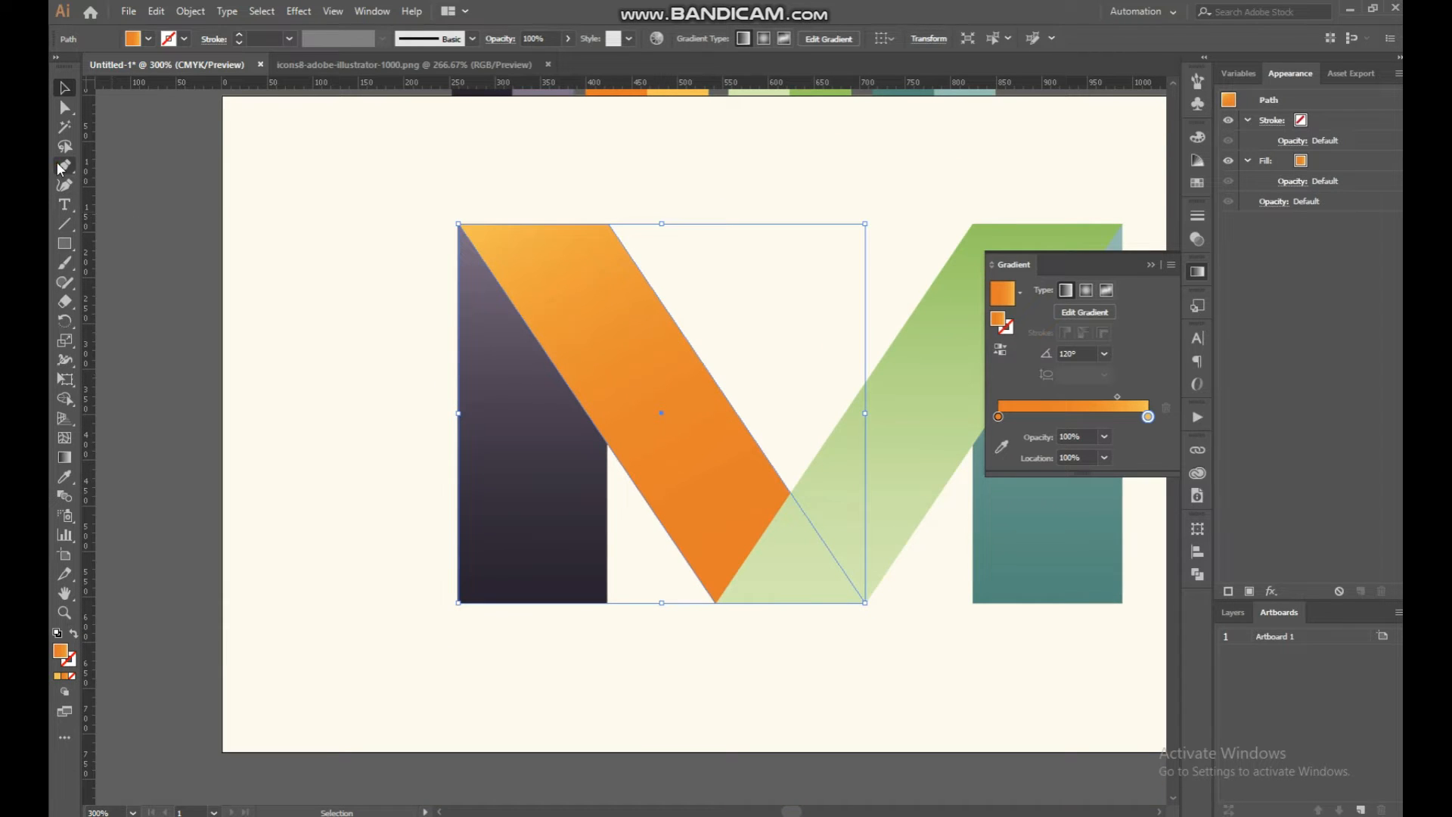
left_click(58, 168)
left_click(64, 89)
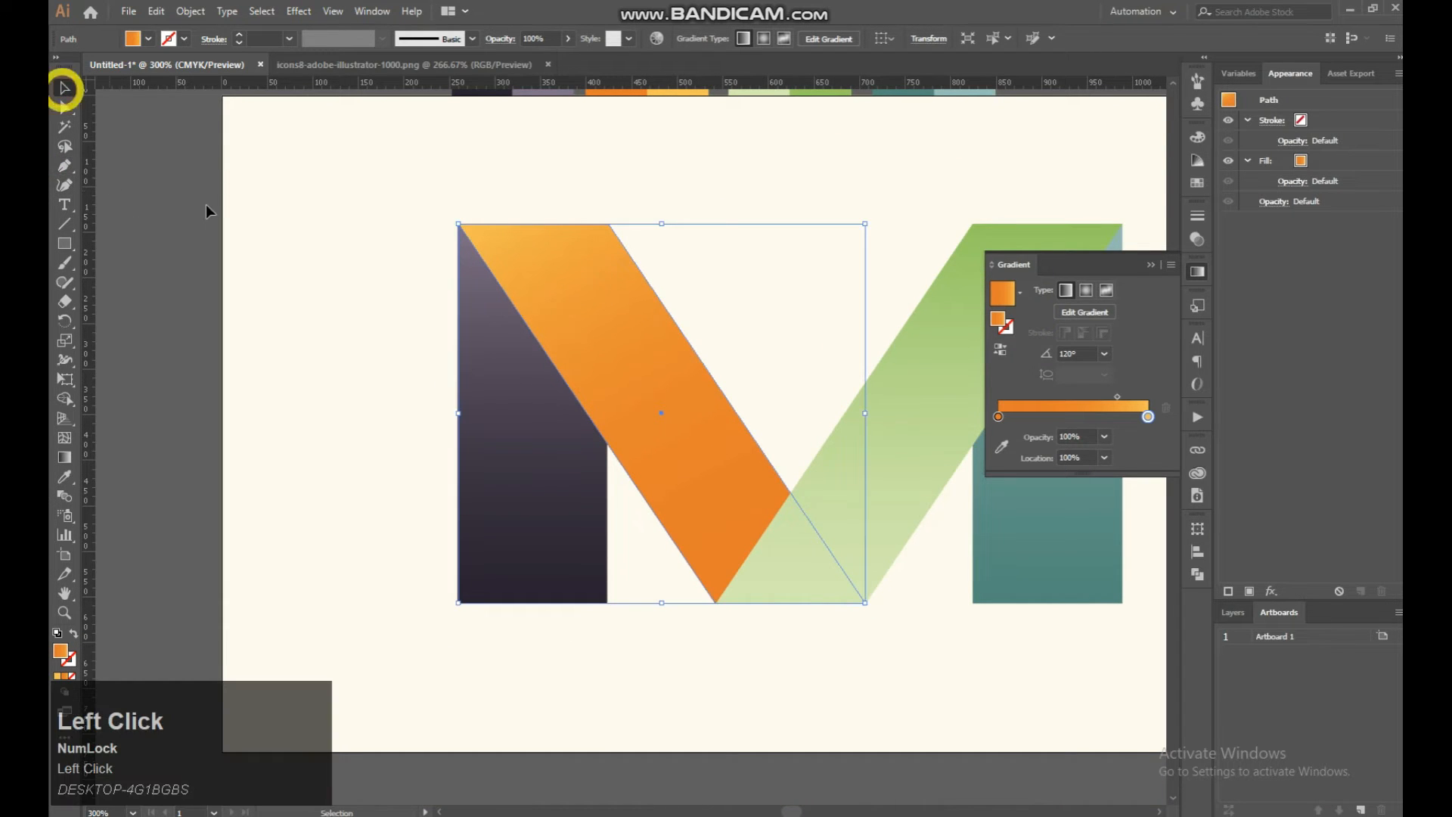
left_click(251, 209)
key("p")
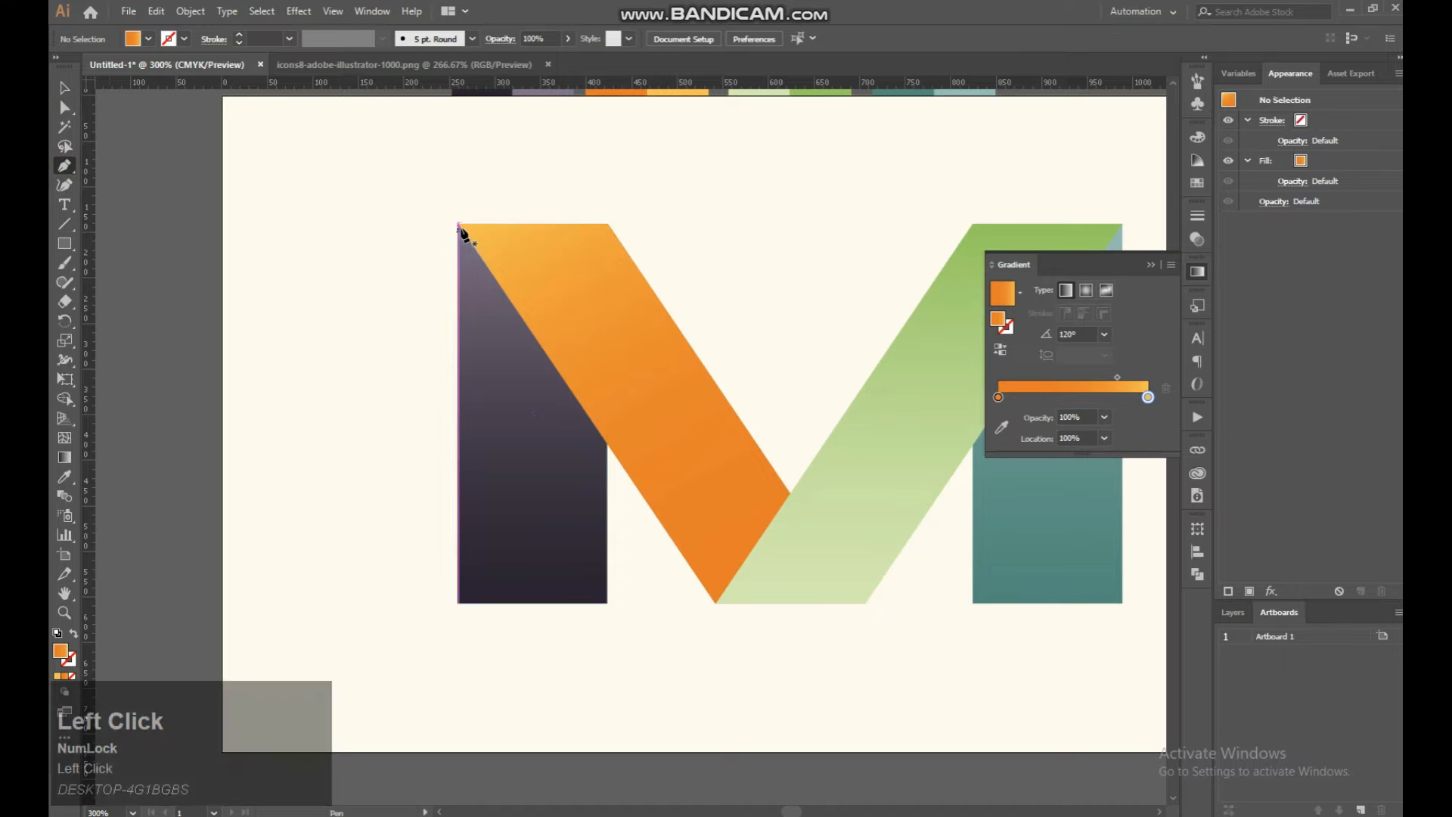
left_click(457, 225)
left_click(608, 448)
left_click(607, 464)
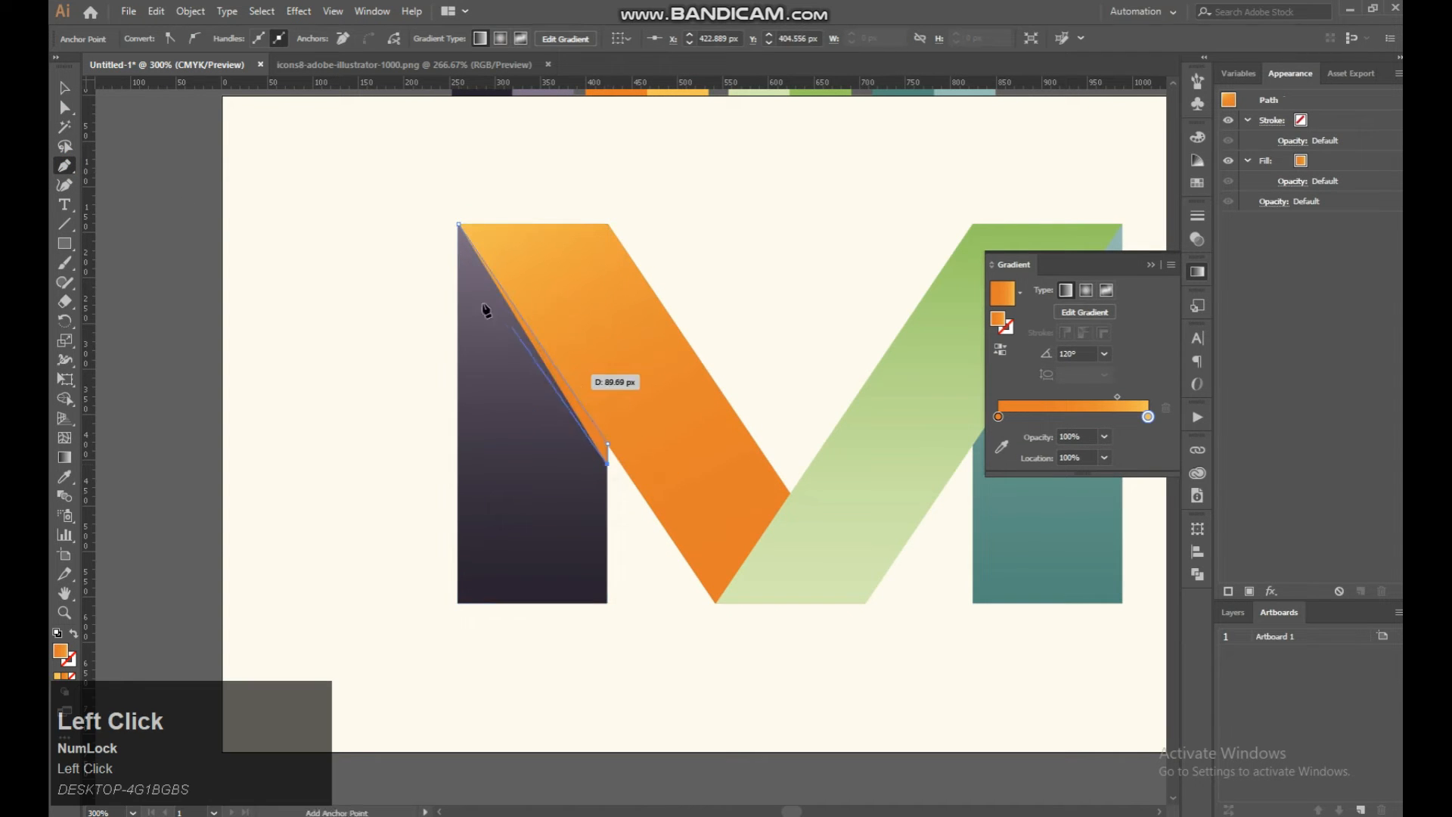
left_click(458, 224)
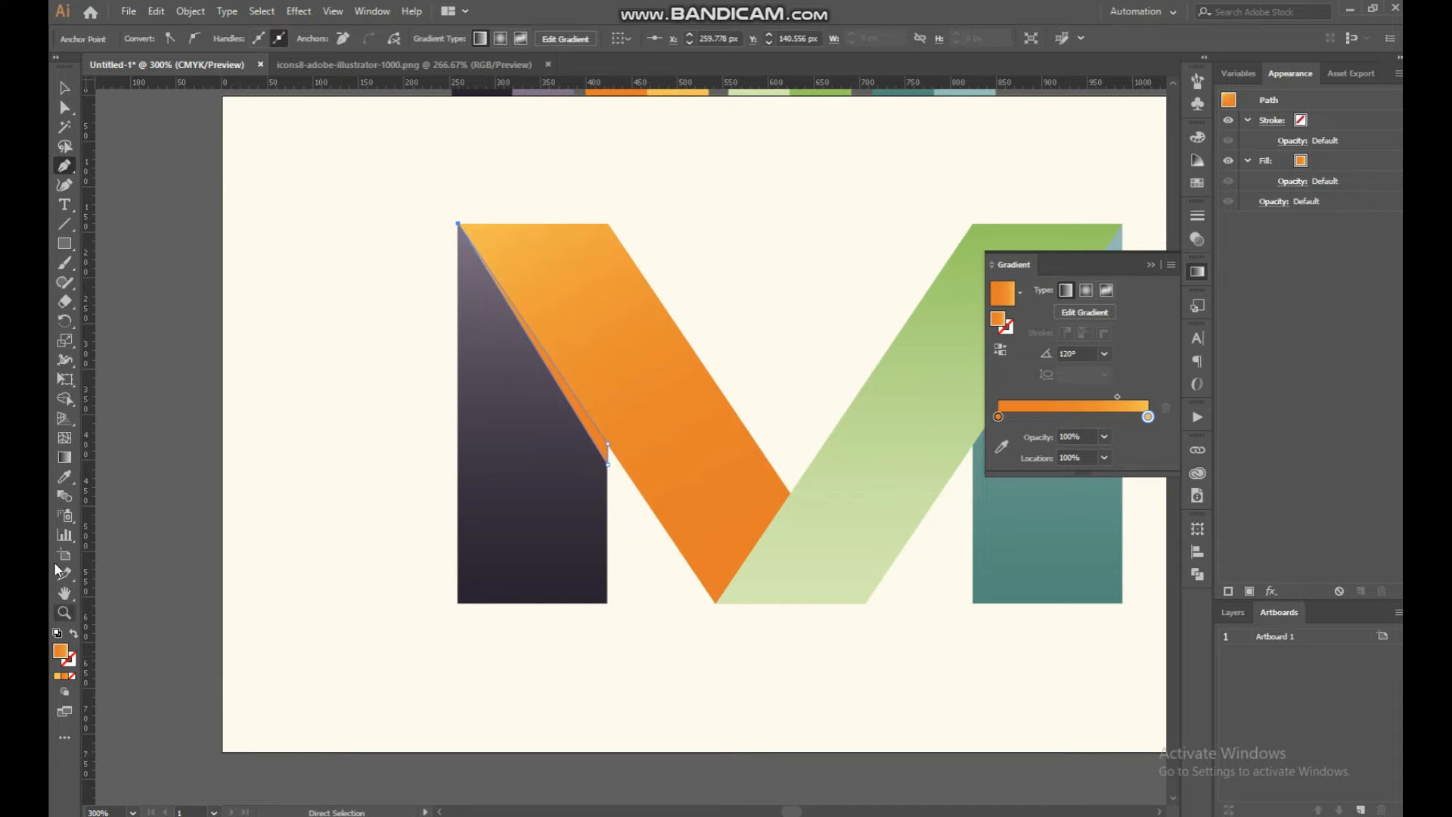
Step: Fill the shadow sliver with the left rectangle's gradient using the Eyedropper and apply a dark grey shade from the Color Guide
left_click(57, 479)
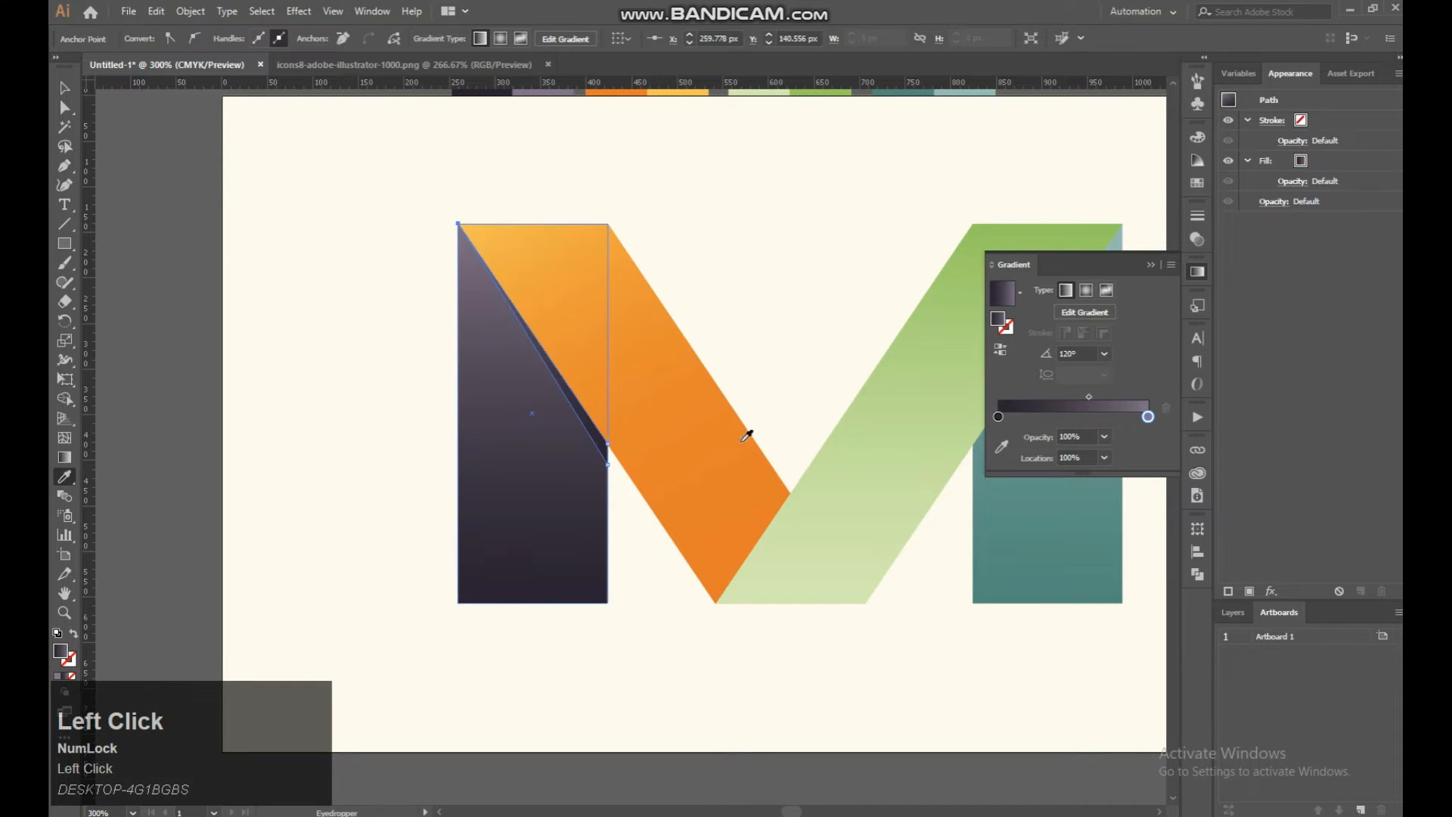
left_click(1197, 159)
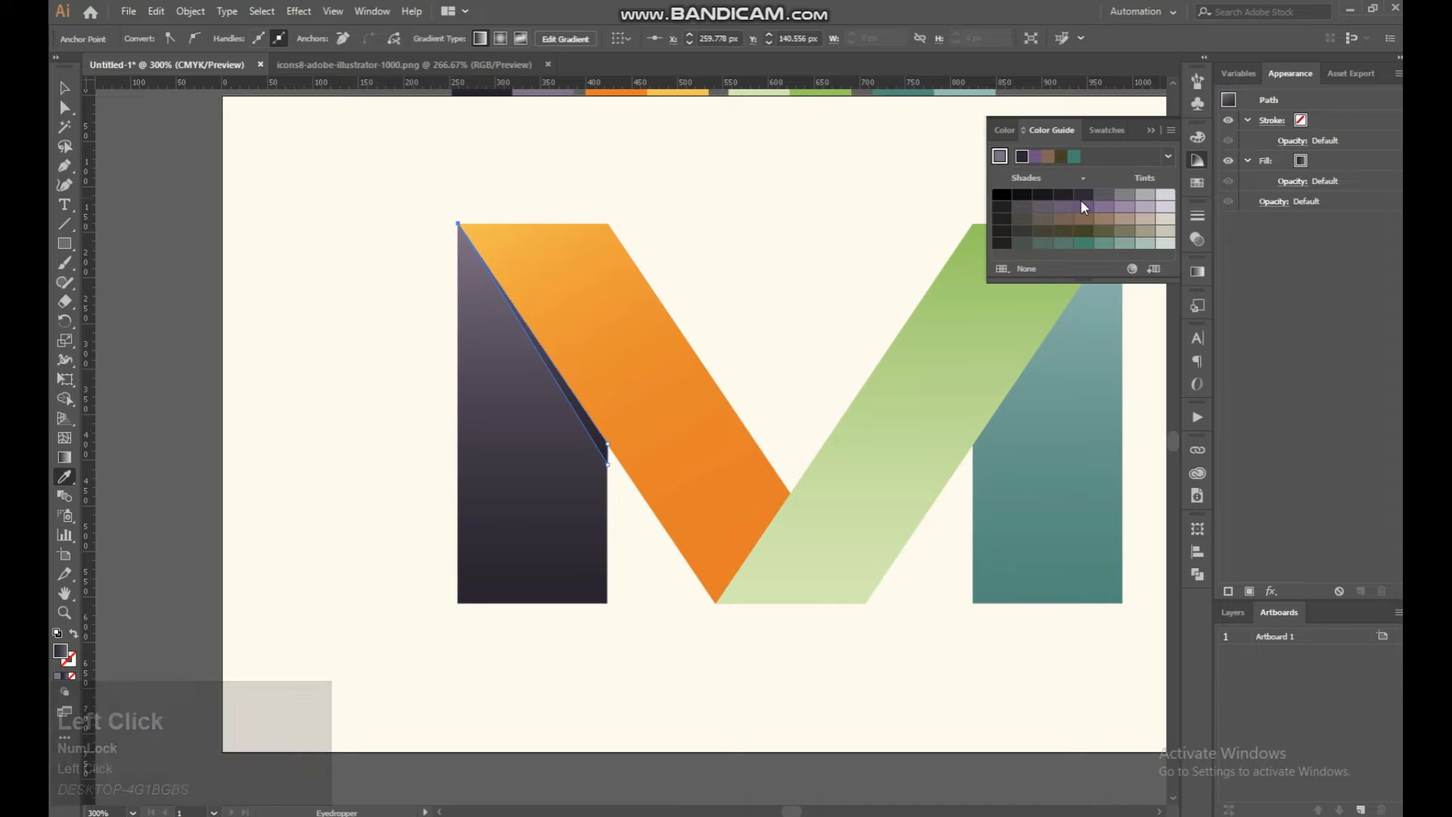
left_click(1103, 195)
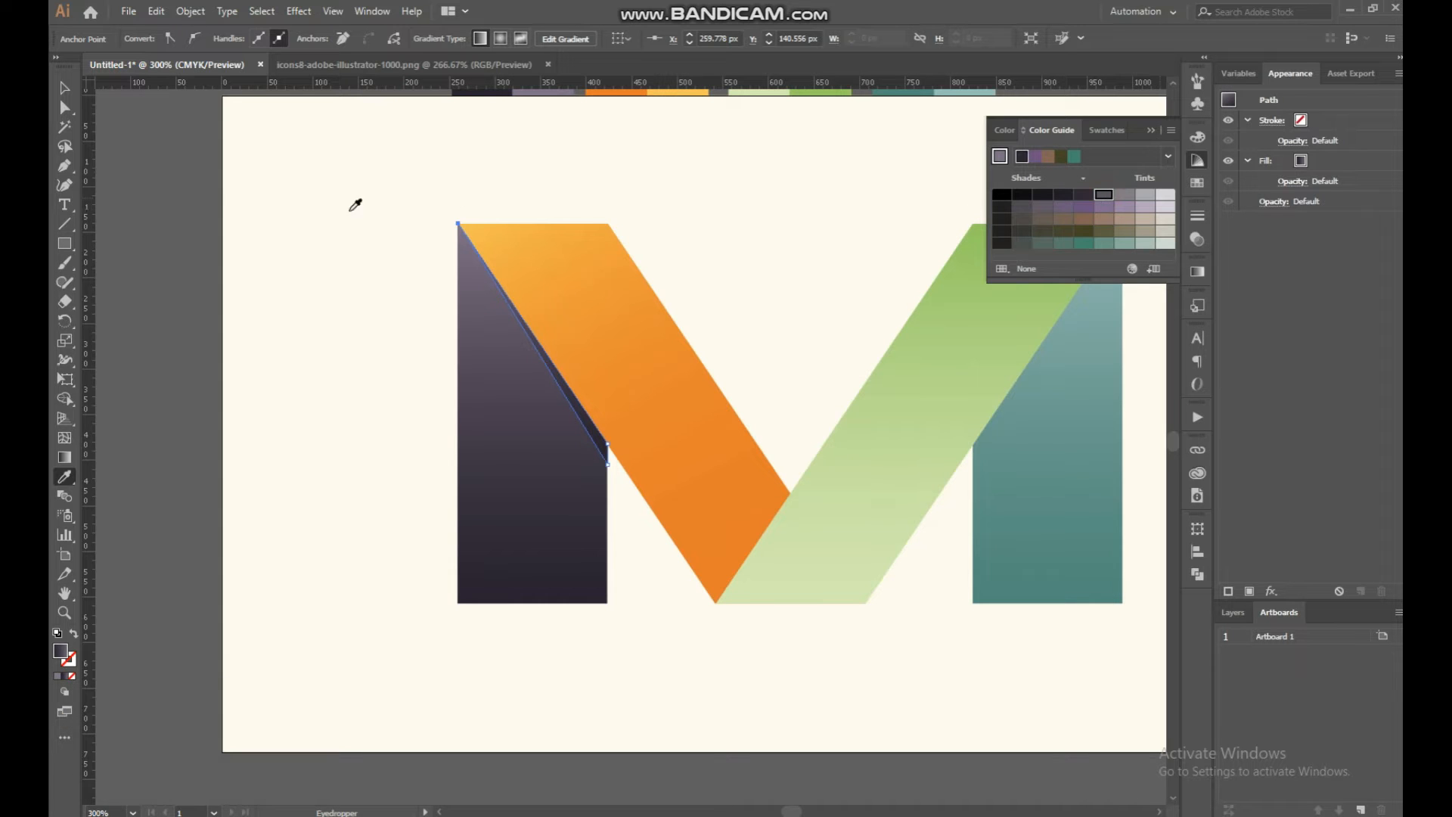
left_click(64, 89)
left_click(815, 320)
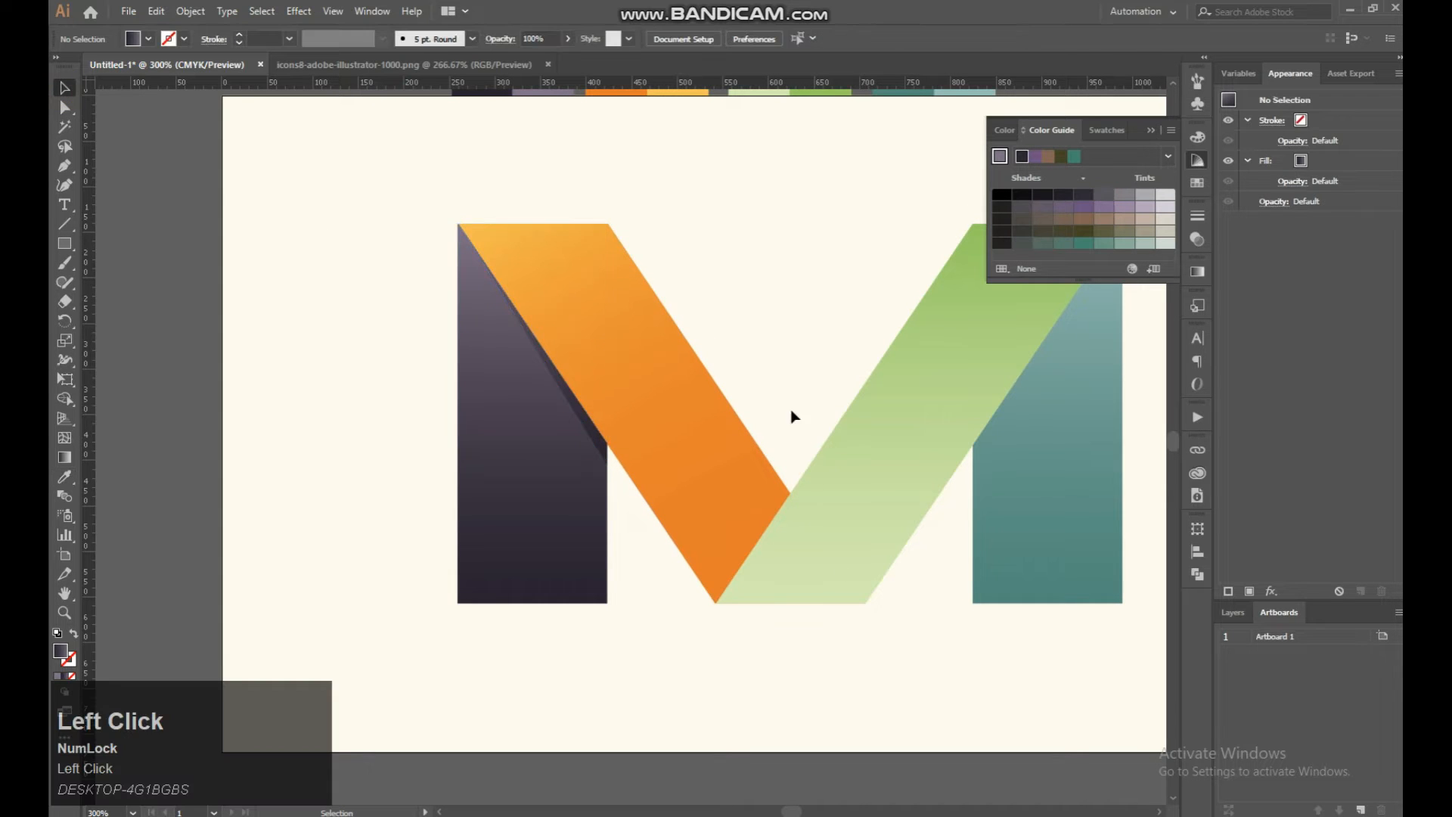
Step: Draw a thin triangular shadow with the Pen tool on the orange bar's lower end, along the green bar's edge
left_click_drag(814, 513, 696, 445)
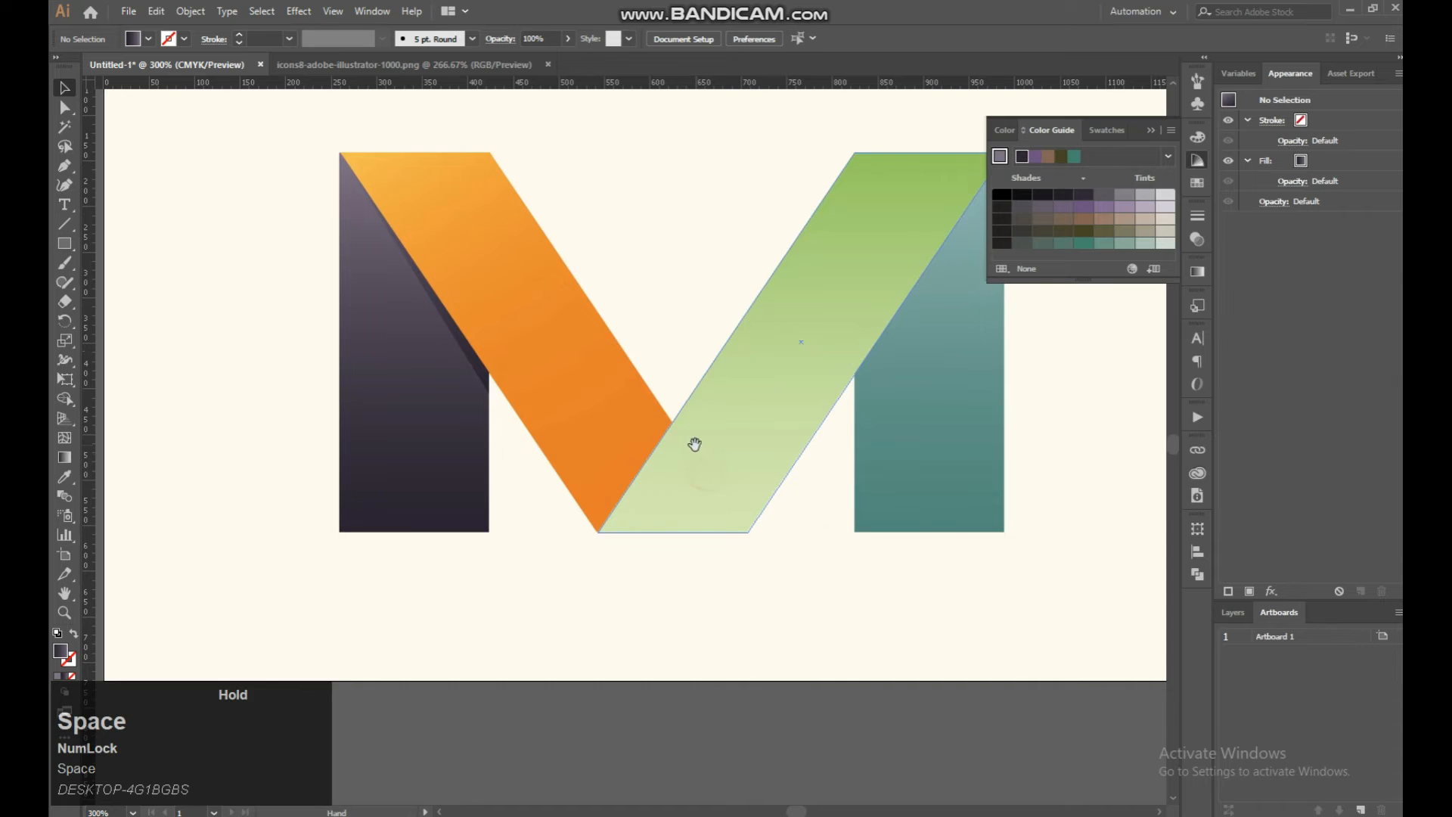
left_click(64, 166)
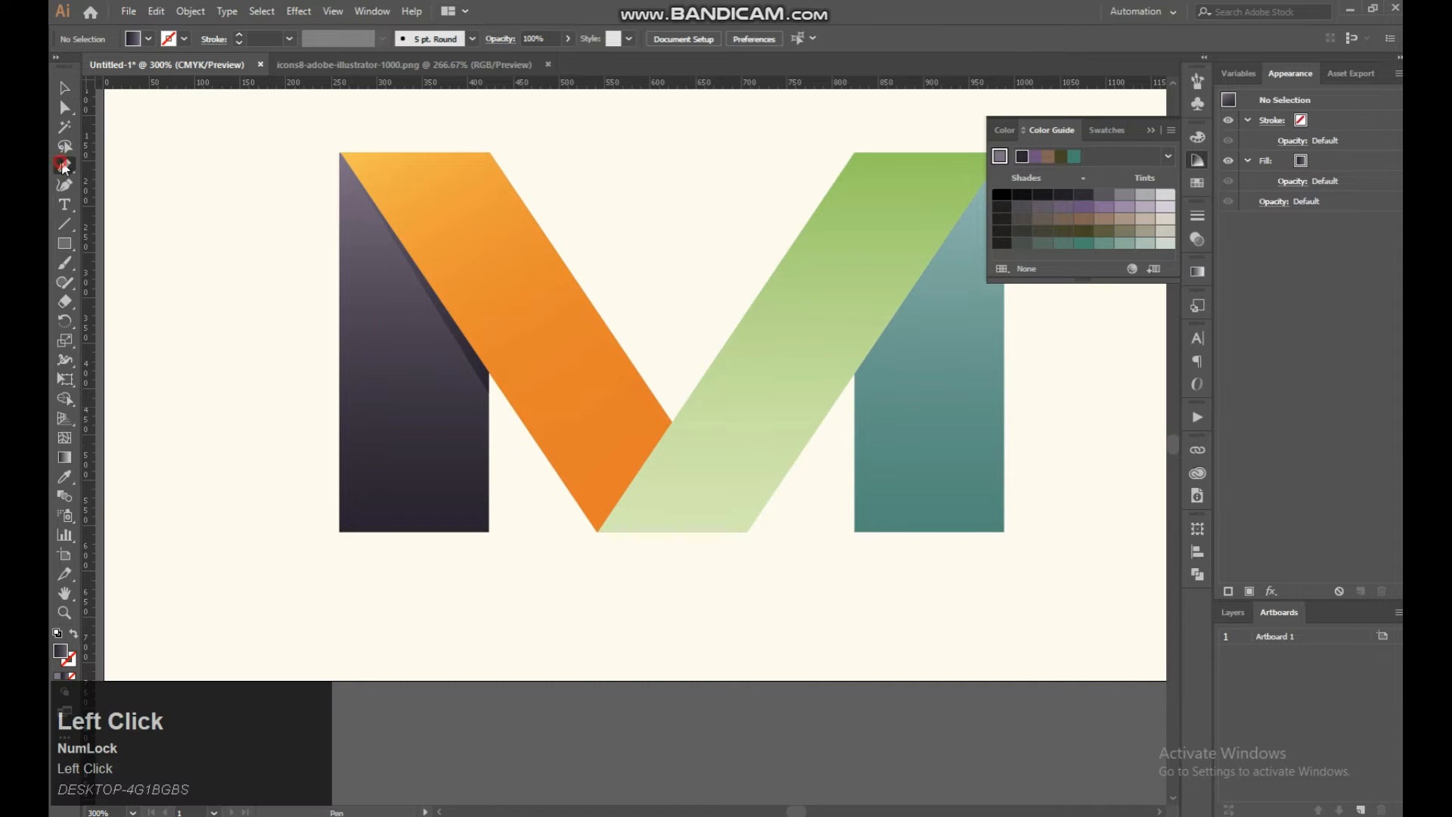
left_click(597, 532)
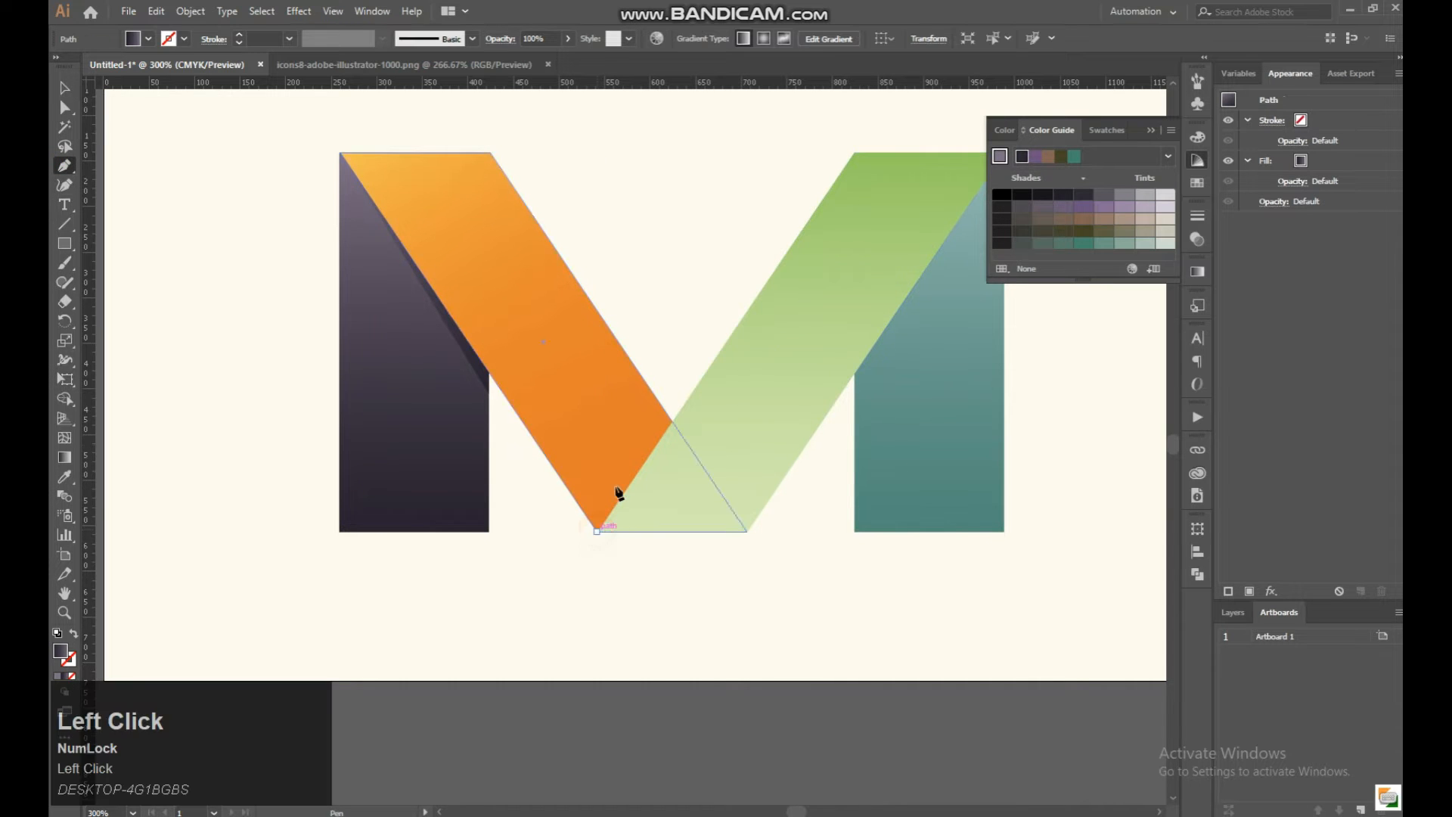
left_click(664, 413)
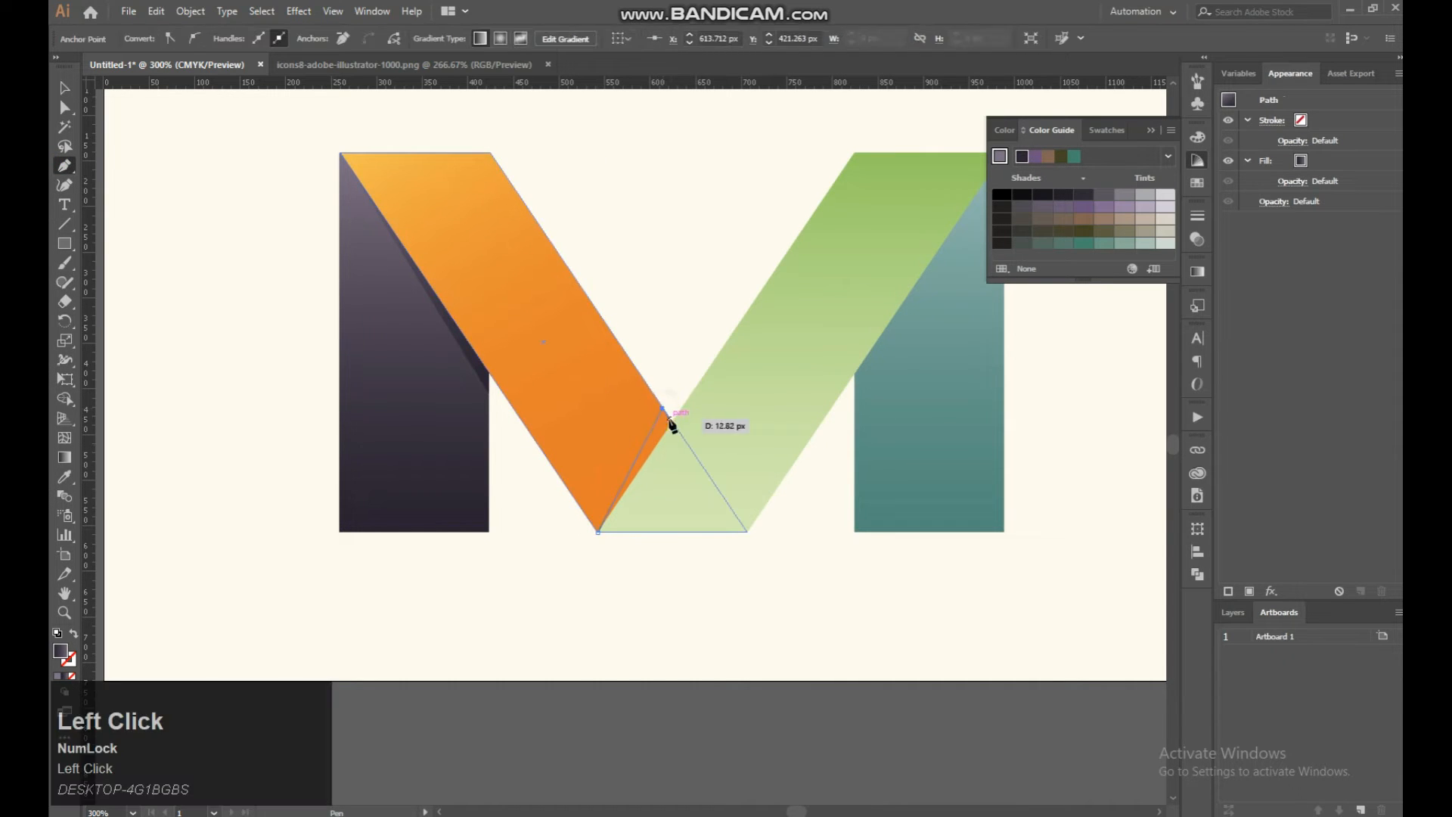
left_click(671, 421)
left_click(598, 533)
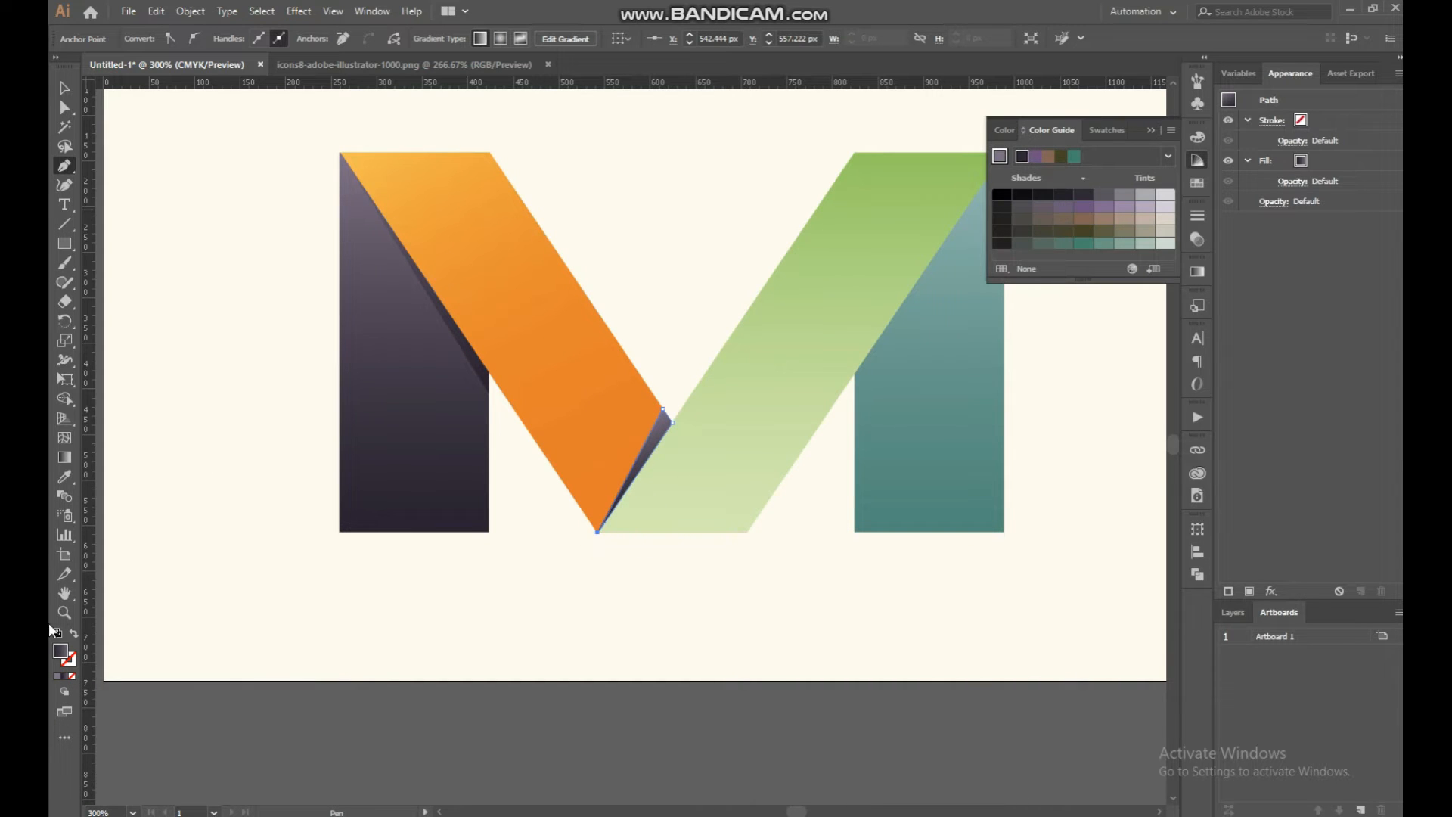
Step: Sample the orange bar's colour for the new shadow and fill it with a darker orange-brown shade from the Color Guide
left_click(64, 477)
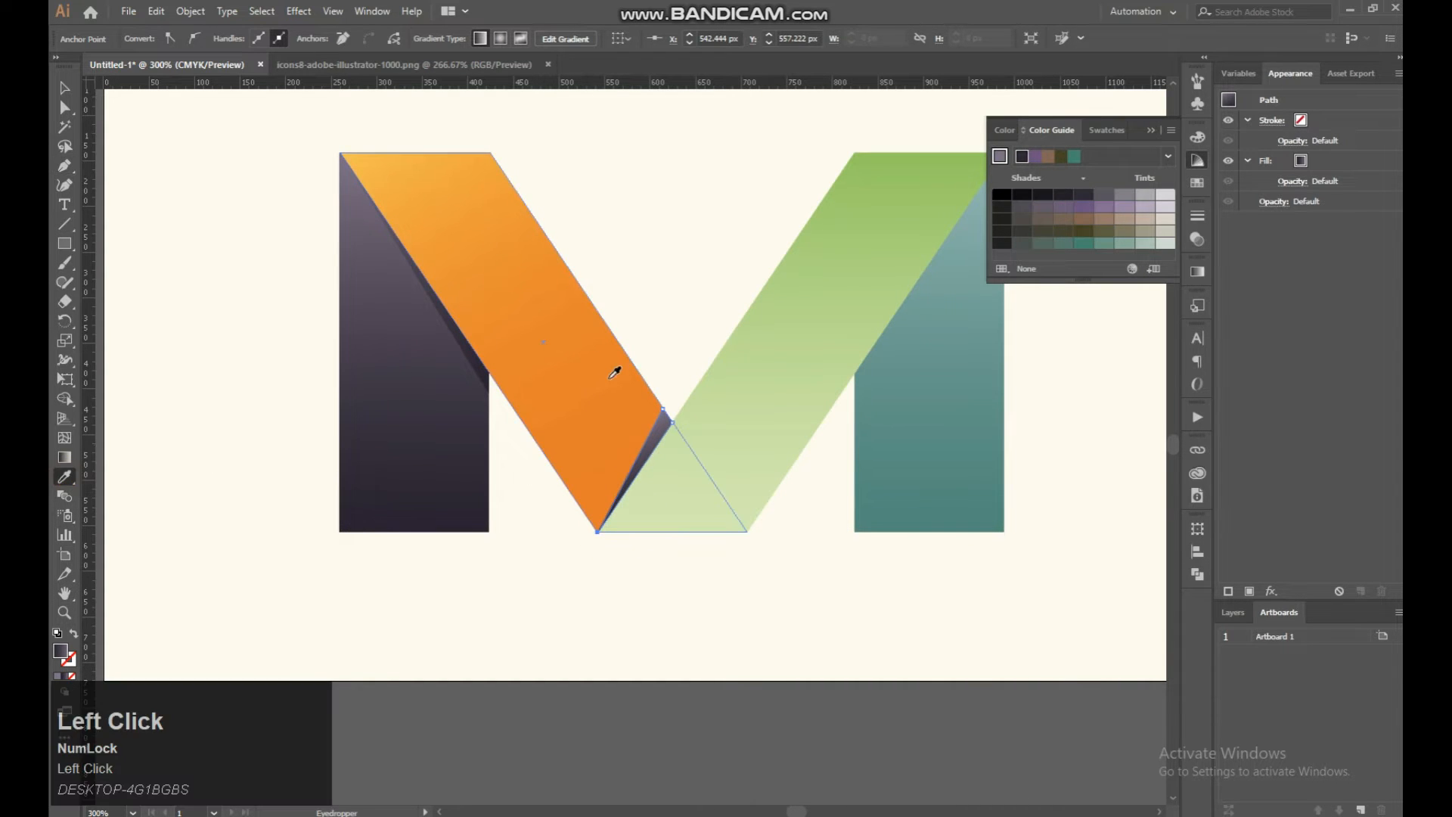
left_click(636, 348)
left_click(1064, 195)
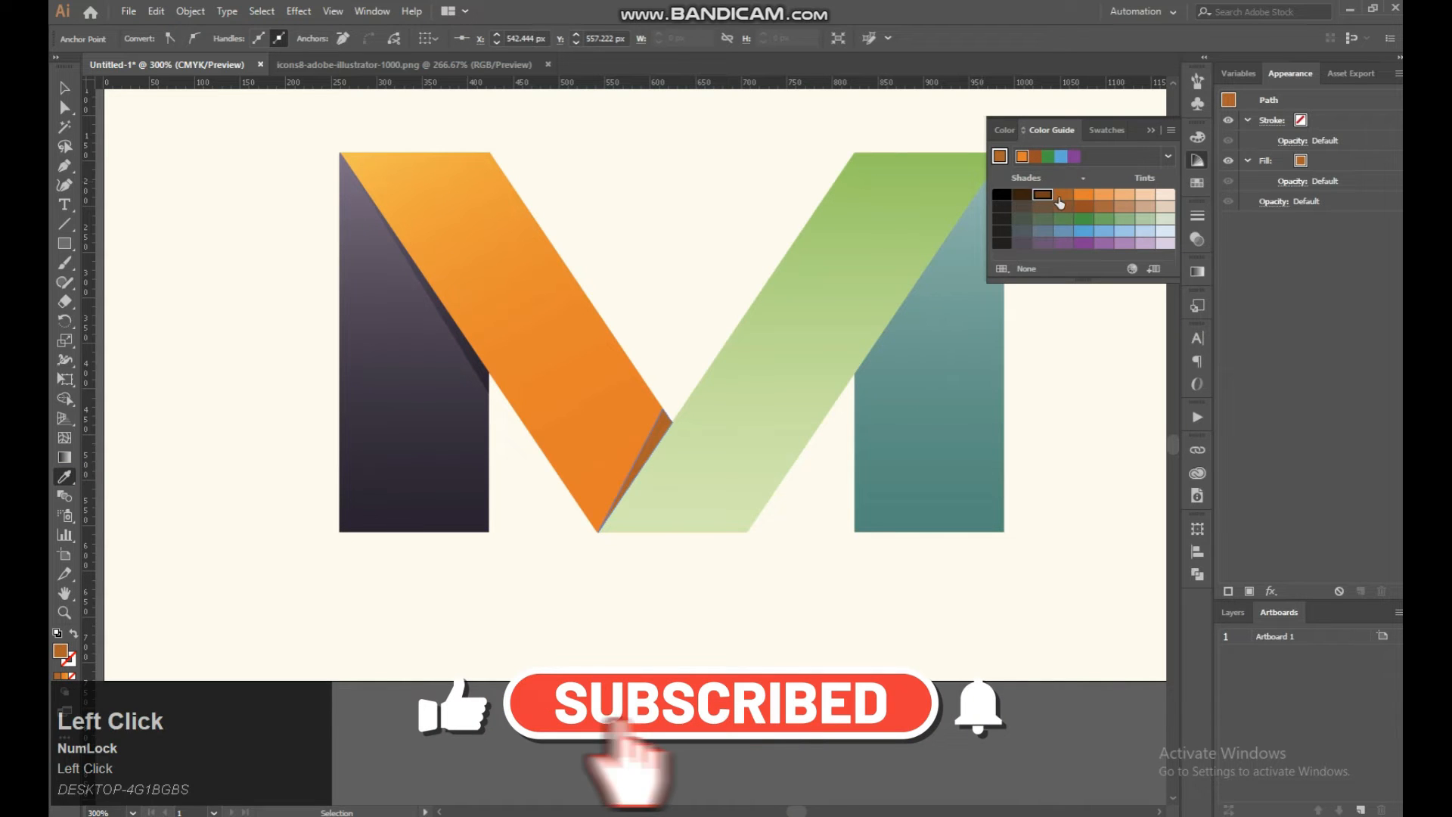
left_click(66, 89)
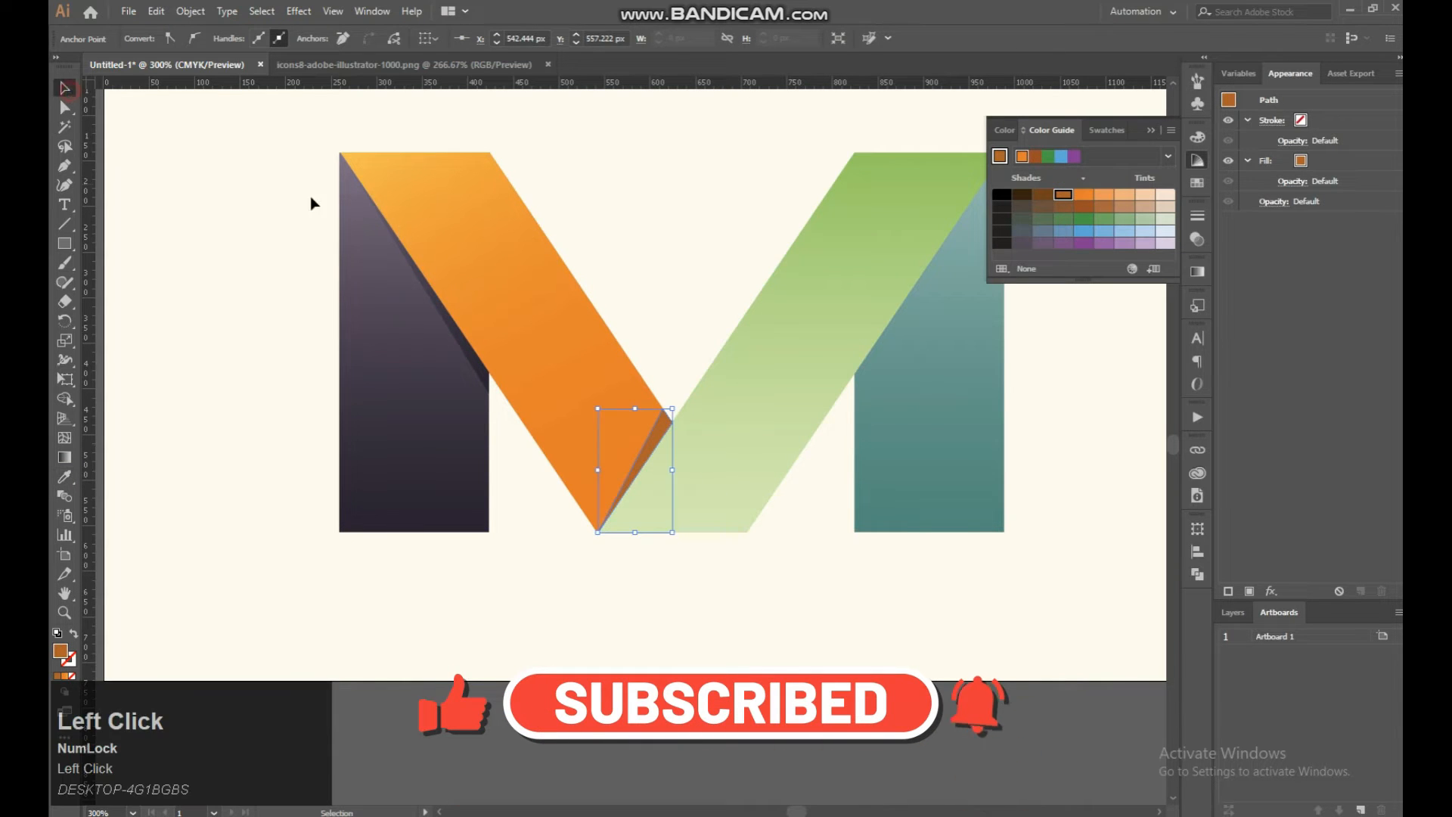
left_click_drag(655, 307, 512, 366)
left_click(921, 415)
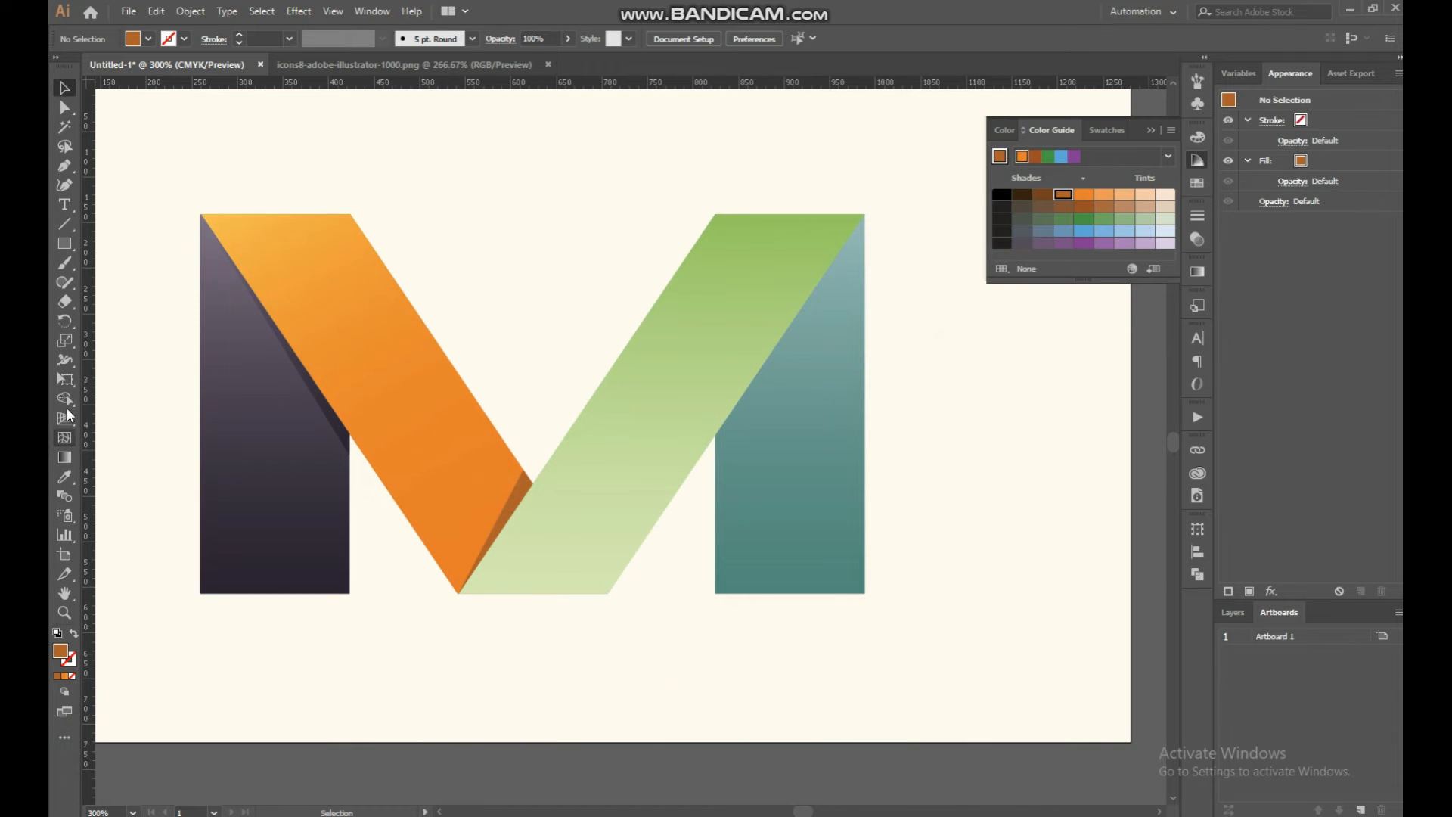
Step: Draw a thin triangular shadow with the Pen tool on the teal rectangle, along the green bar's edge from the top-right corner
left_click(68, 167)
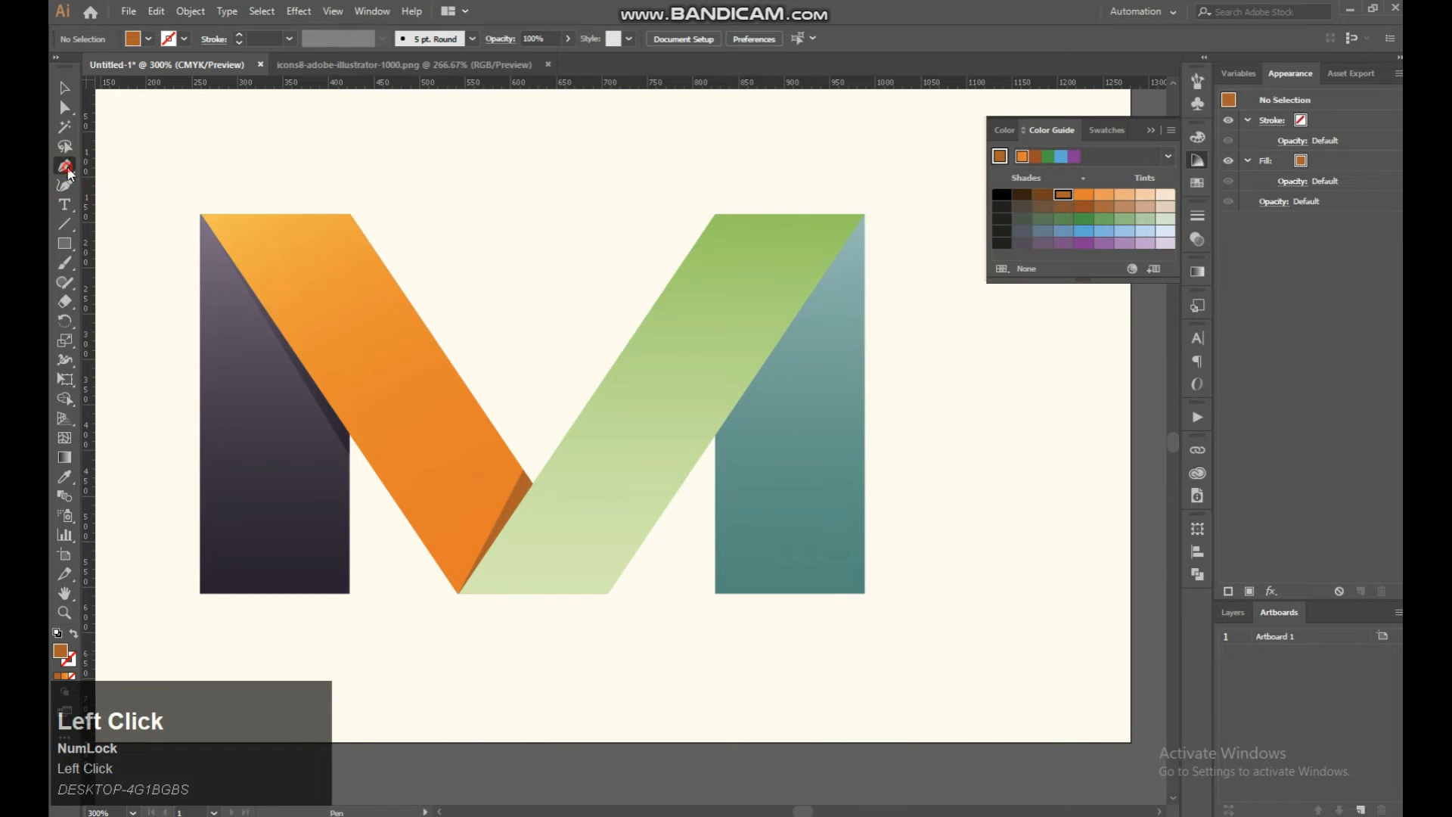
left_click(865, 214)
left_click(718, 437)
left_click(716, 437)
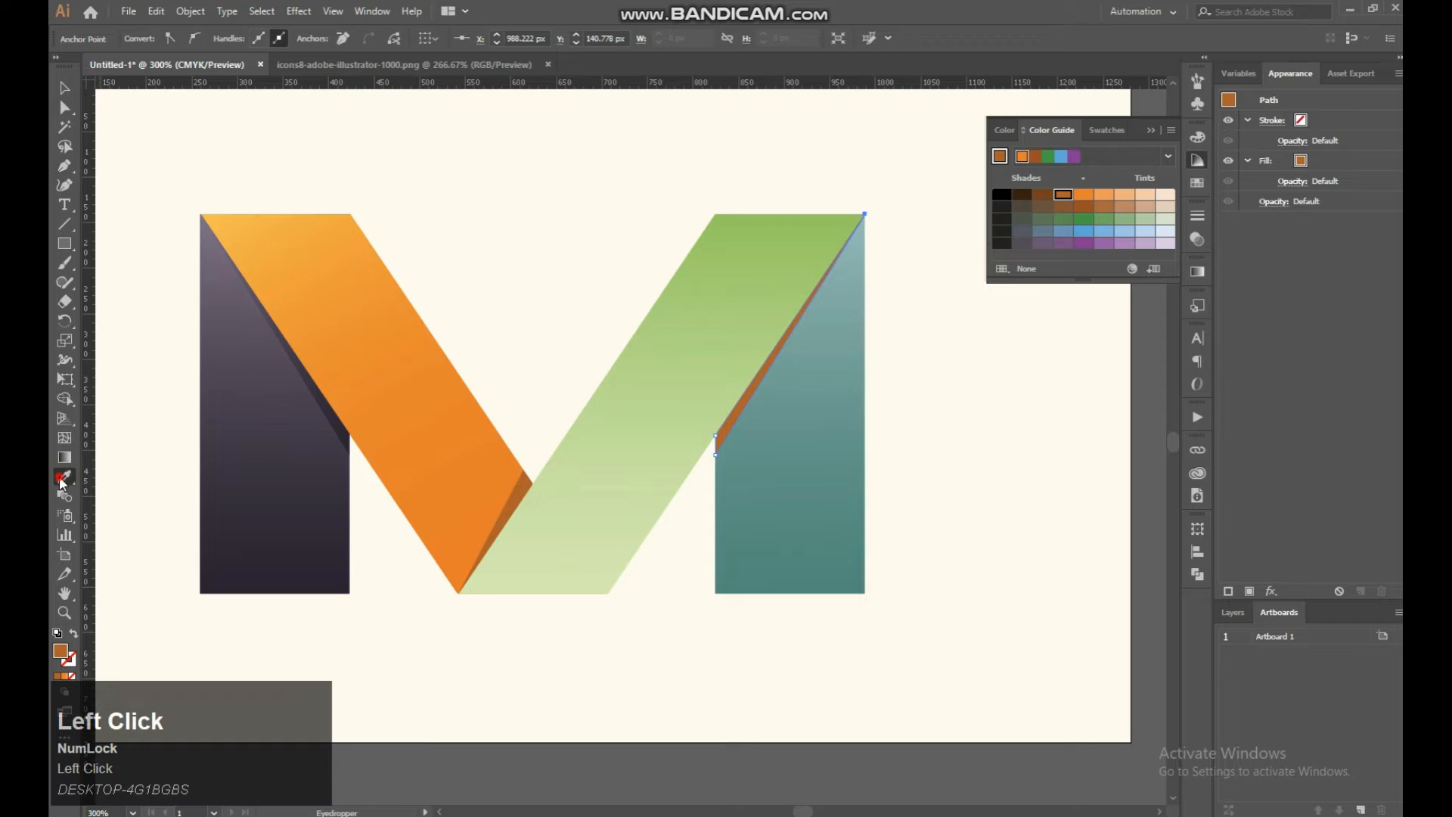
Step: Sample the teal rectangle's gradient for the right shadow and fill it with a darker teal shade from the Color Guide
left_click(795, 531)
left_click(1054, 196)
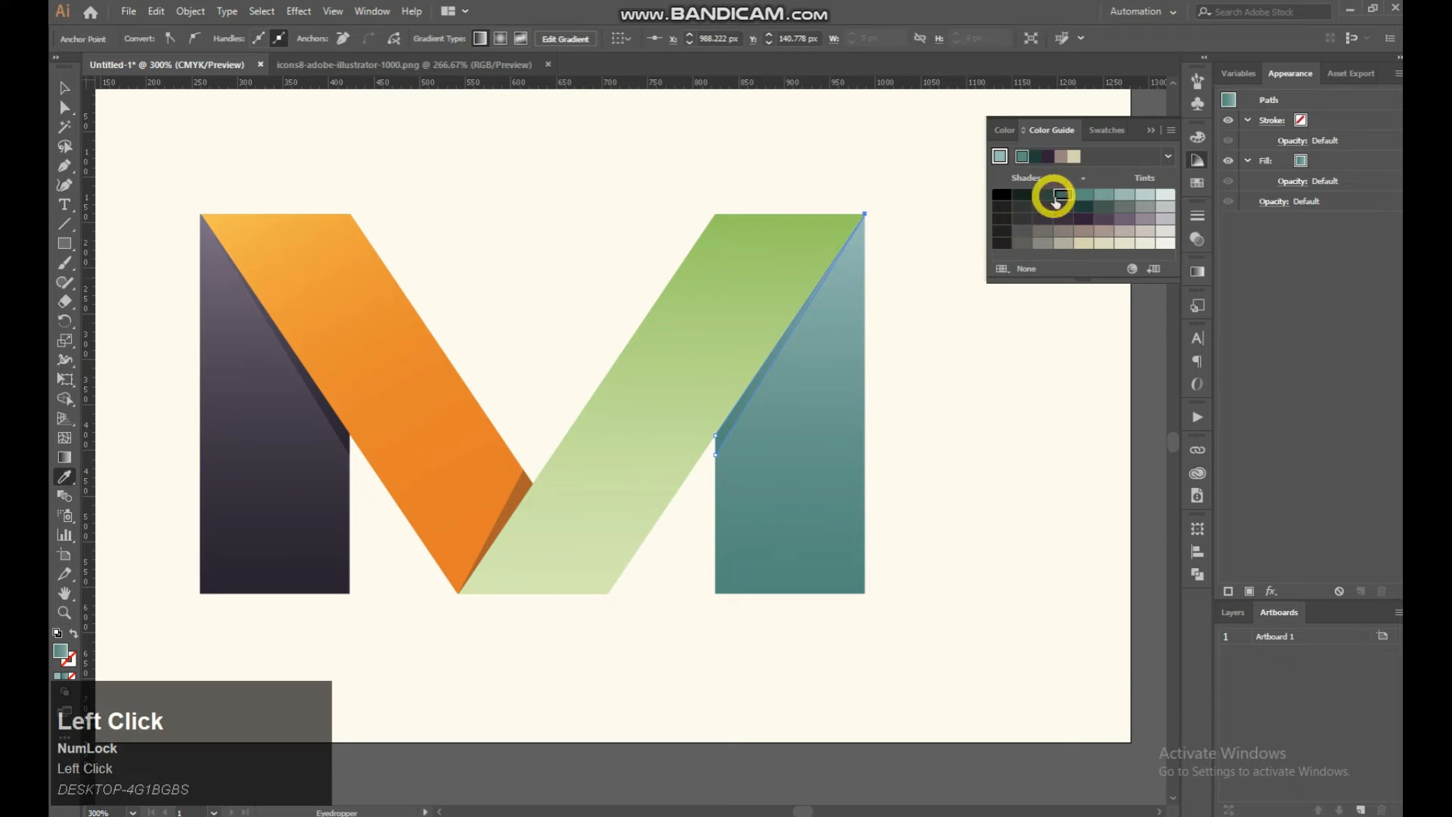
left_click(1044, 195)
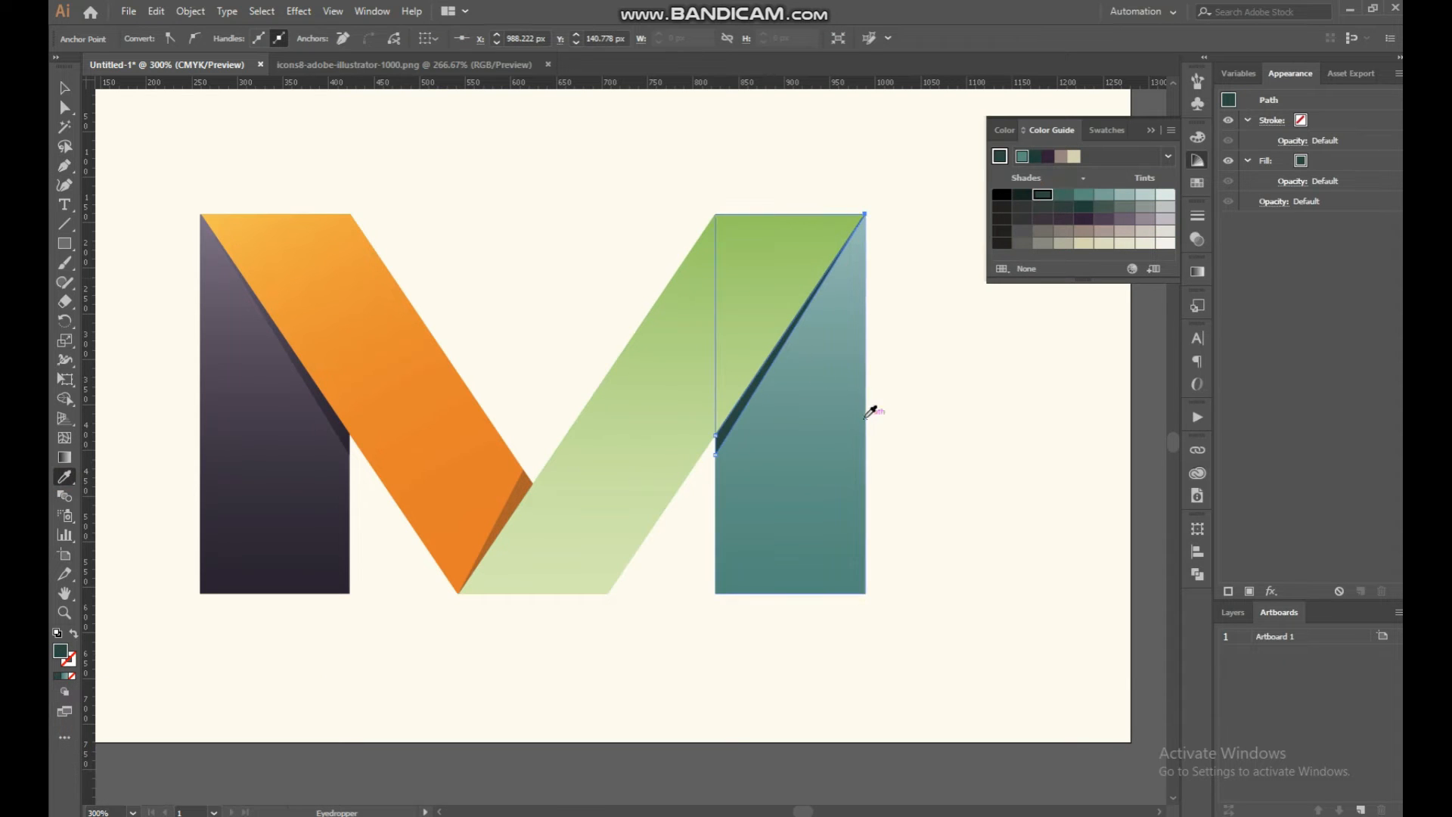
left_click(1060, 196)
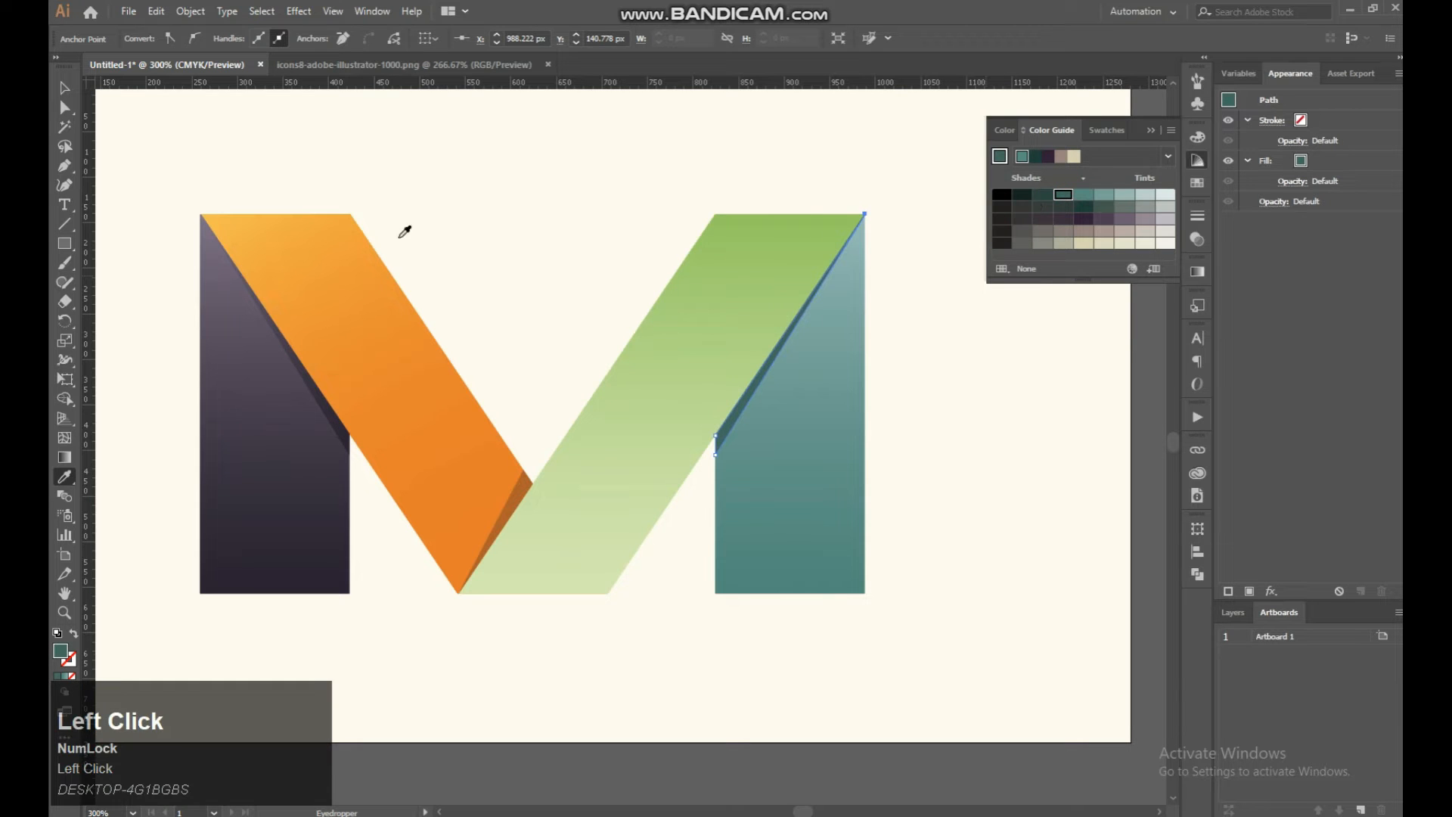
left_click(64, 104)
left_click(516, 145)
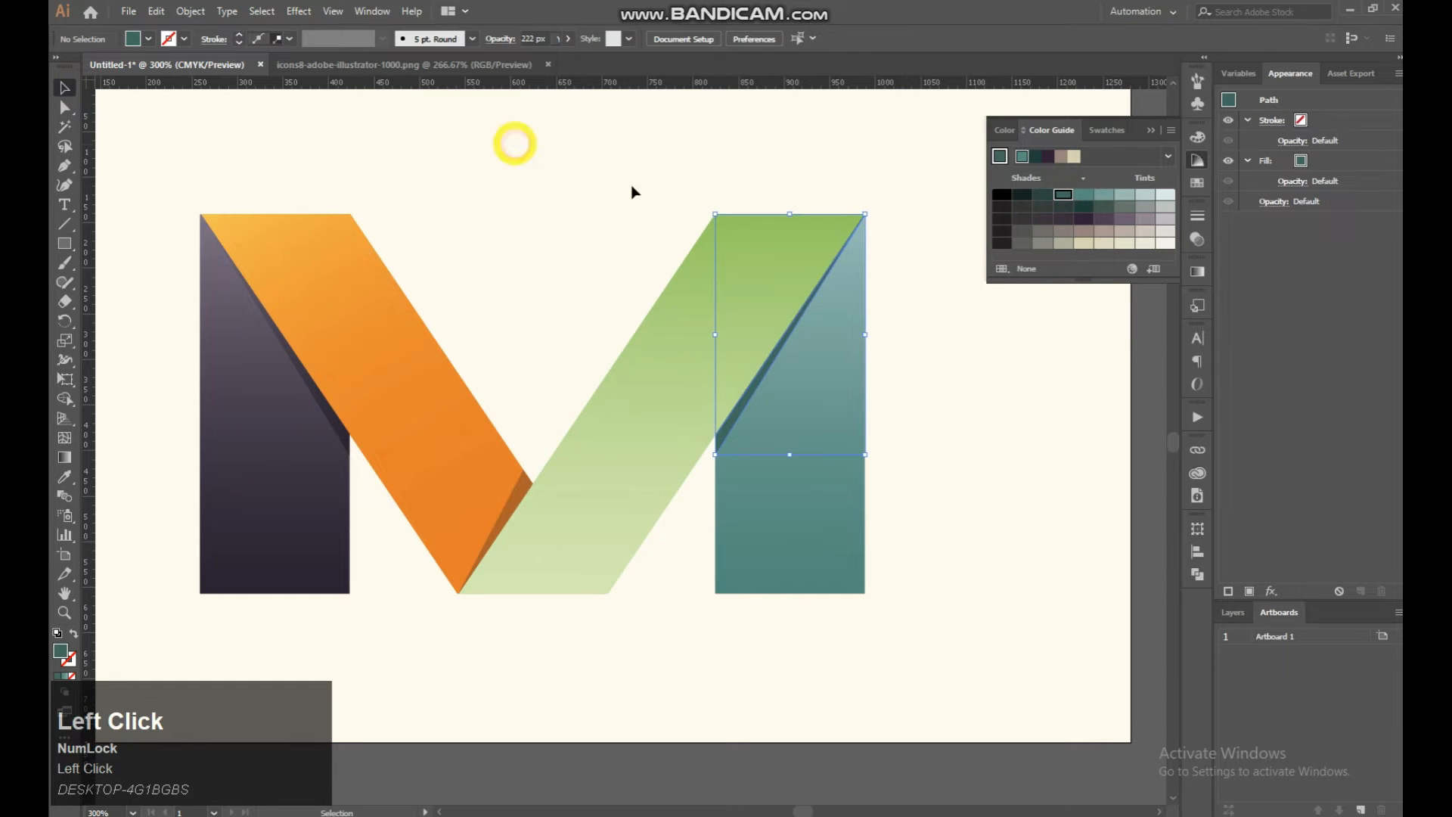
Step: Select all parts of the M, scale them down proportionally to about 60%, and place the logo right of the artboard's centre
key("ctrl")
key("ctrl+minus")
key("ctrl+minus")
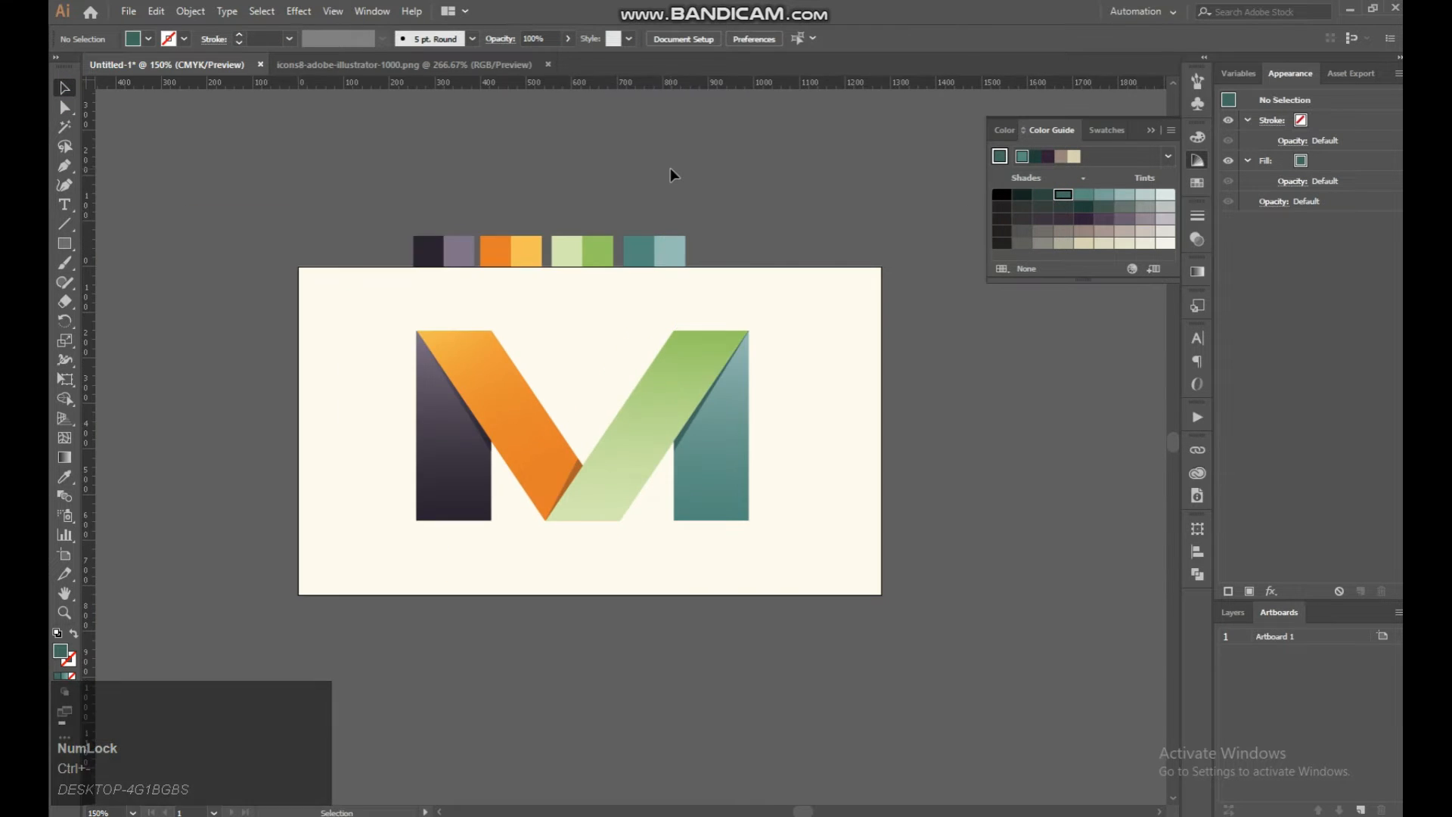
left_click(826, 315)
left_click_drag(825, 316, 298, 665)
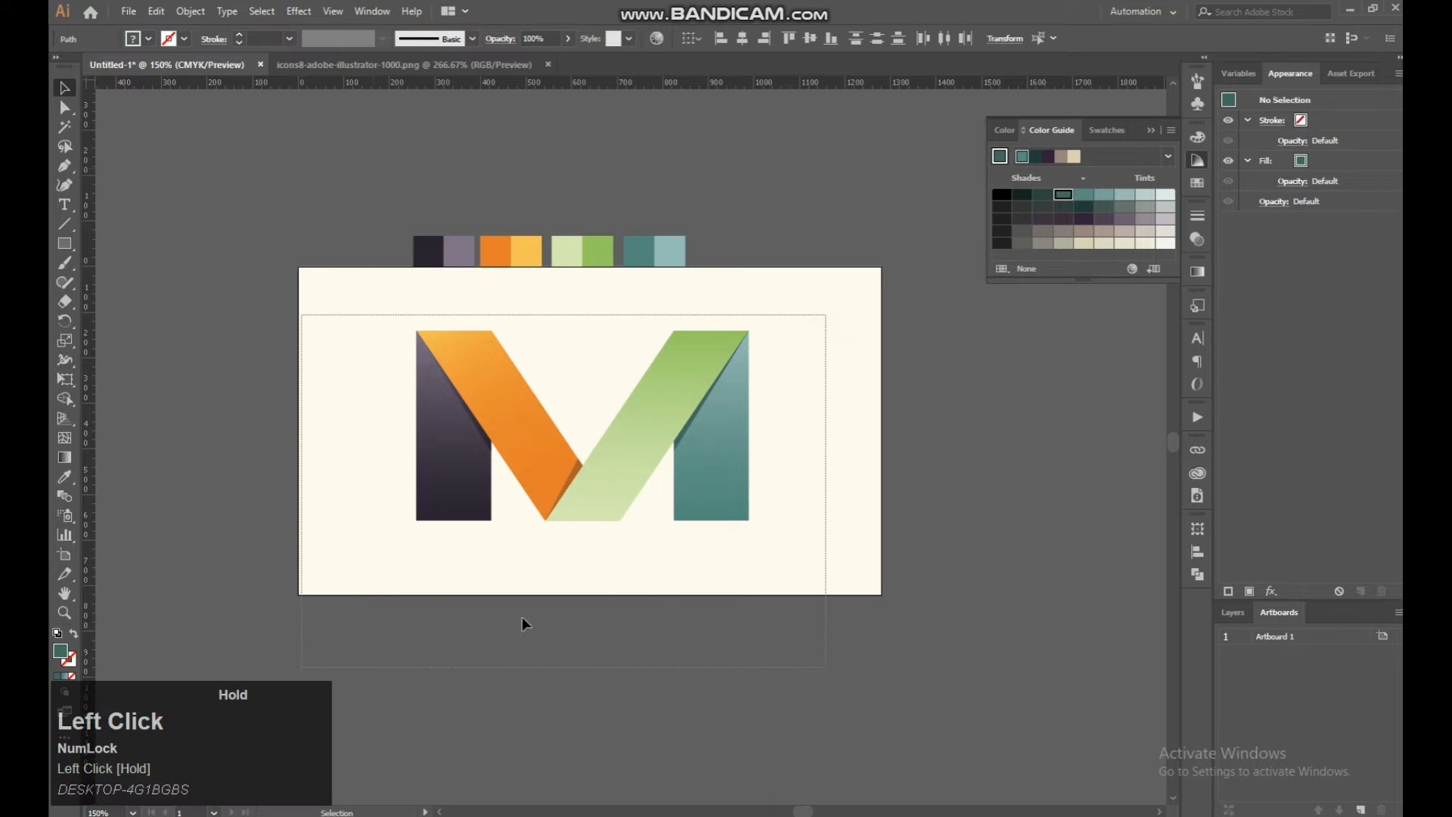
left_click(747, 519, "shift")
left_click_drag(749, 520, 754, 453)
left_click(788, 438)
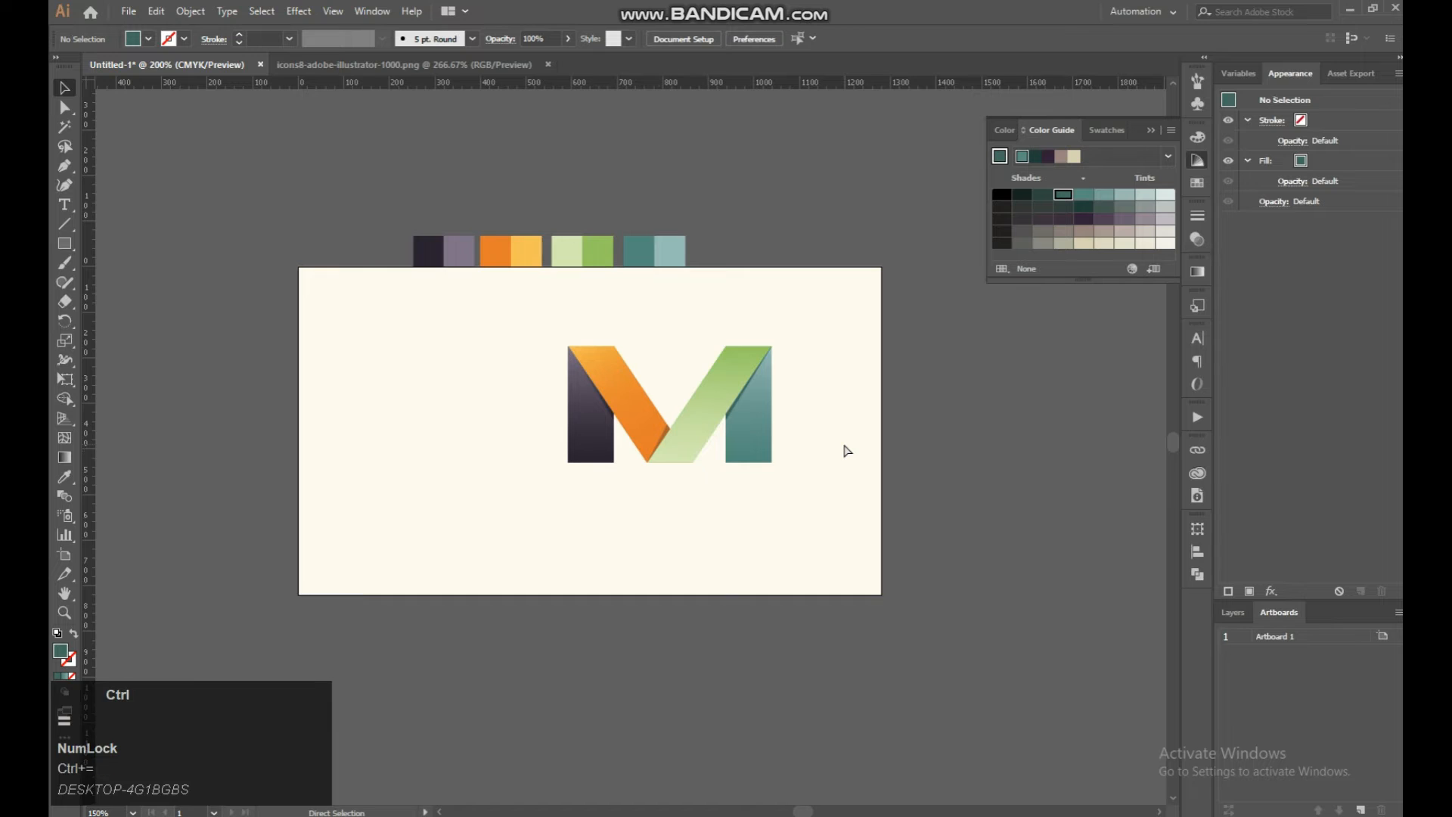
Step: Scale the M logo down proportionally to about 60% of its size, keeping it near the artboard's top-left corner
key("ctrl+plus")
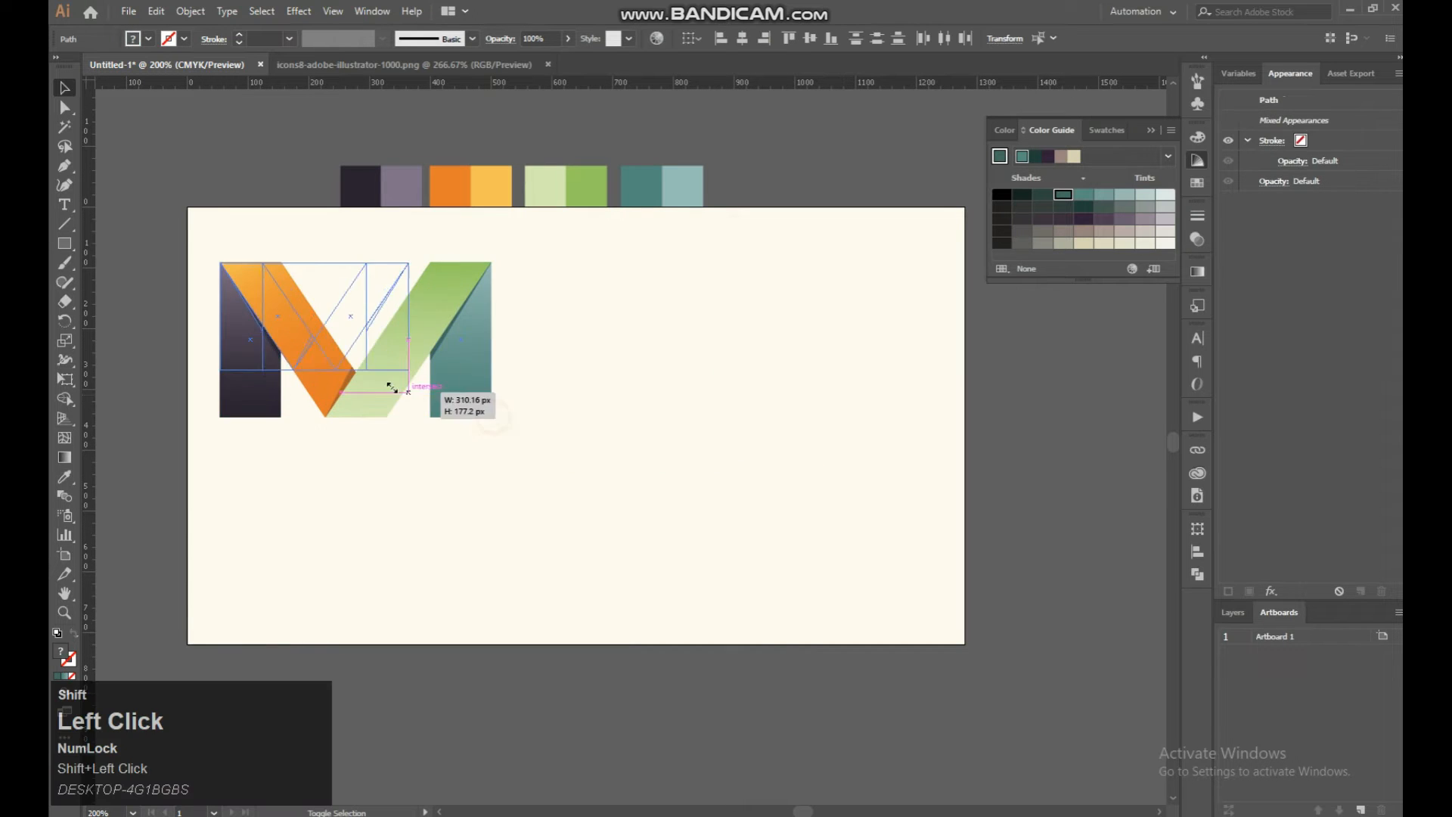
left_click_drag(424, 393, 381, 356)
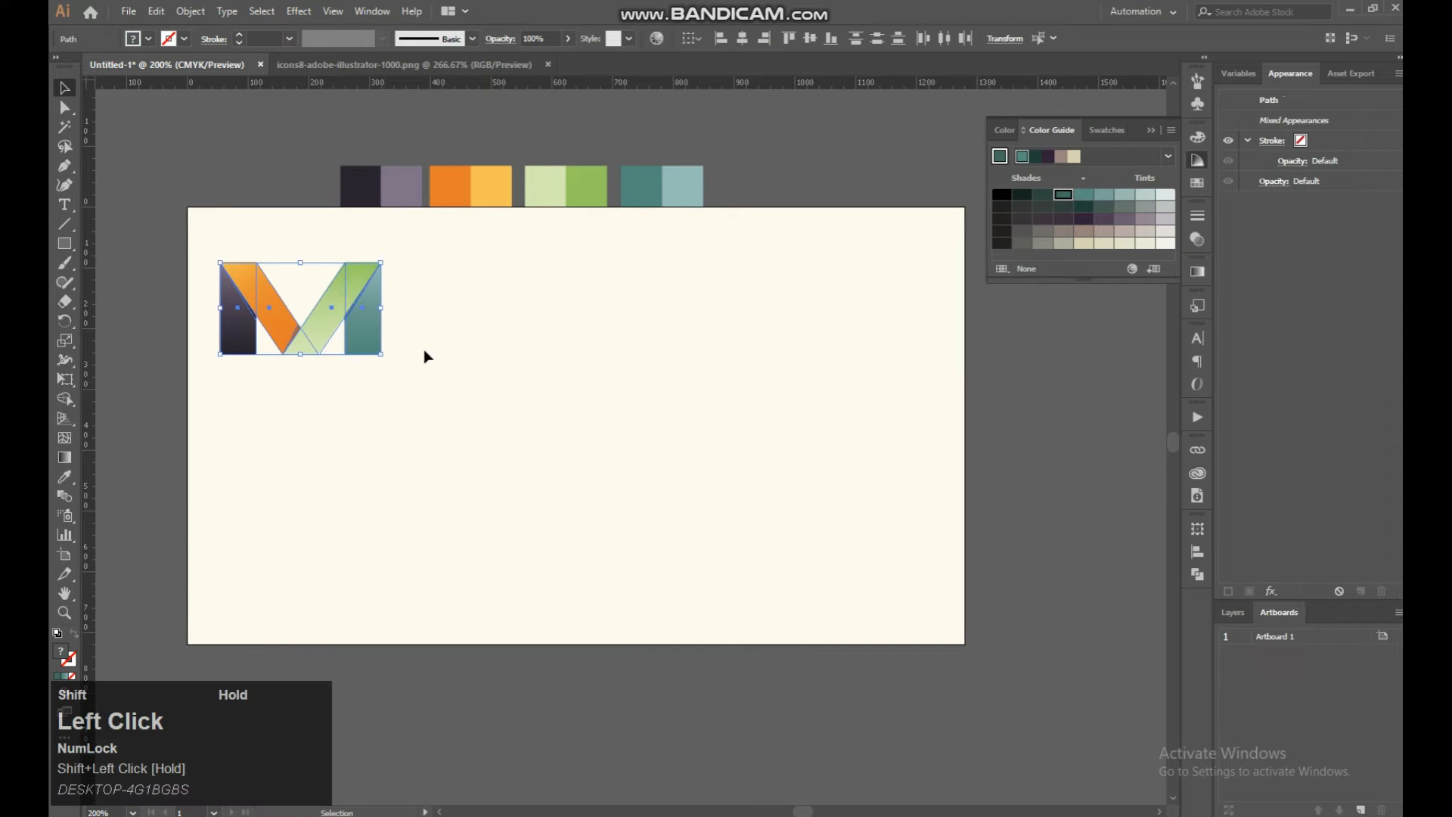
left_click(583, 412)
left_click_drag(606, 405, 651, 389)
Step: Draw a tall rectangle about 64 by 365 px below the logo and place a duplicate flush against its right edge
left_click(65, 244)
left_click_drag(525, 347, 563, 568)
left_click(64, 88)
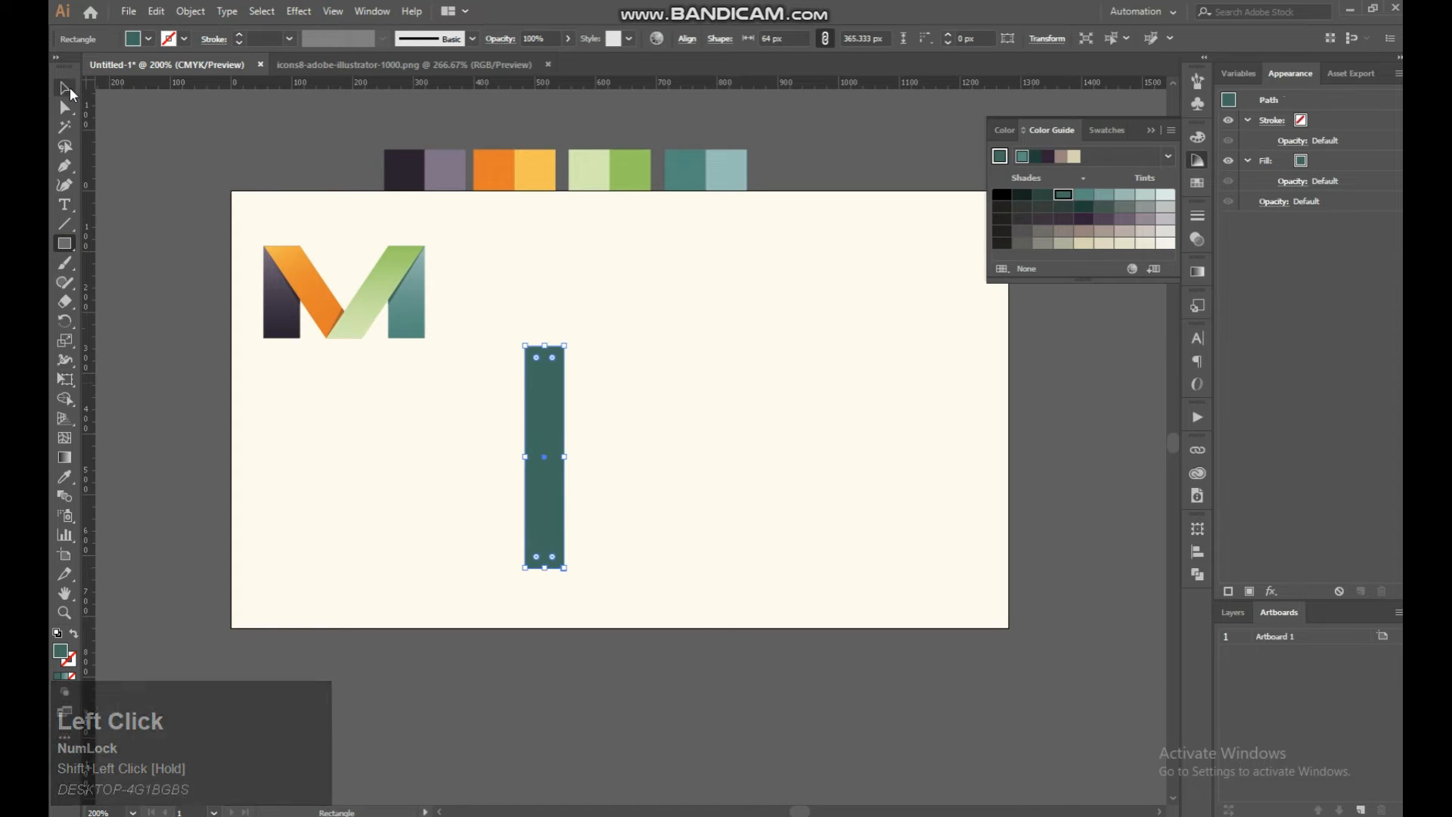
left_click_drag(590, 432, 588, 428)
left_click_drag(655, 333, 511, 597)
left_click(661, 474)
Step: Fill the right bar with the light purple sampled from the palette swatches above the artboard
left_click(588, 480)
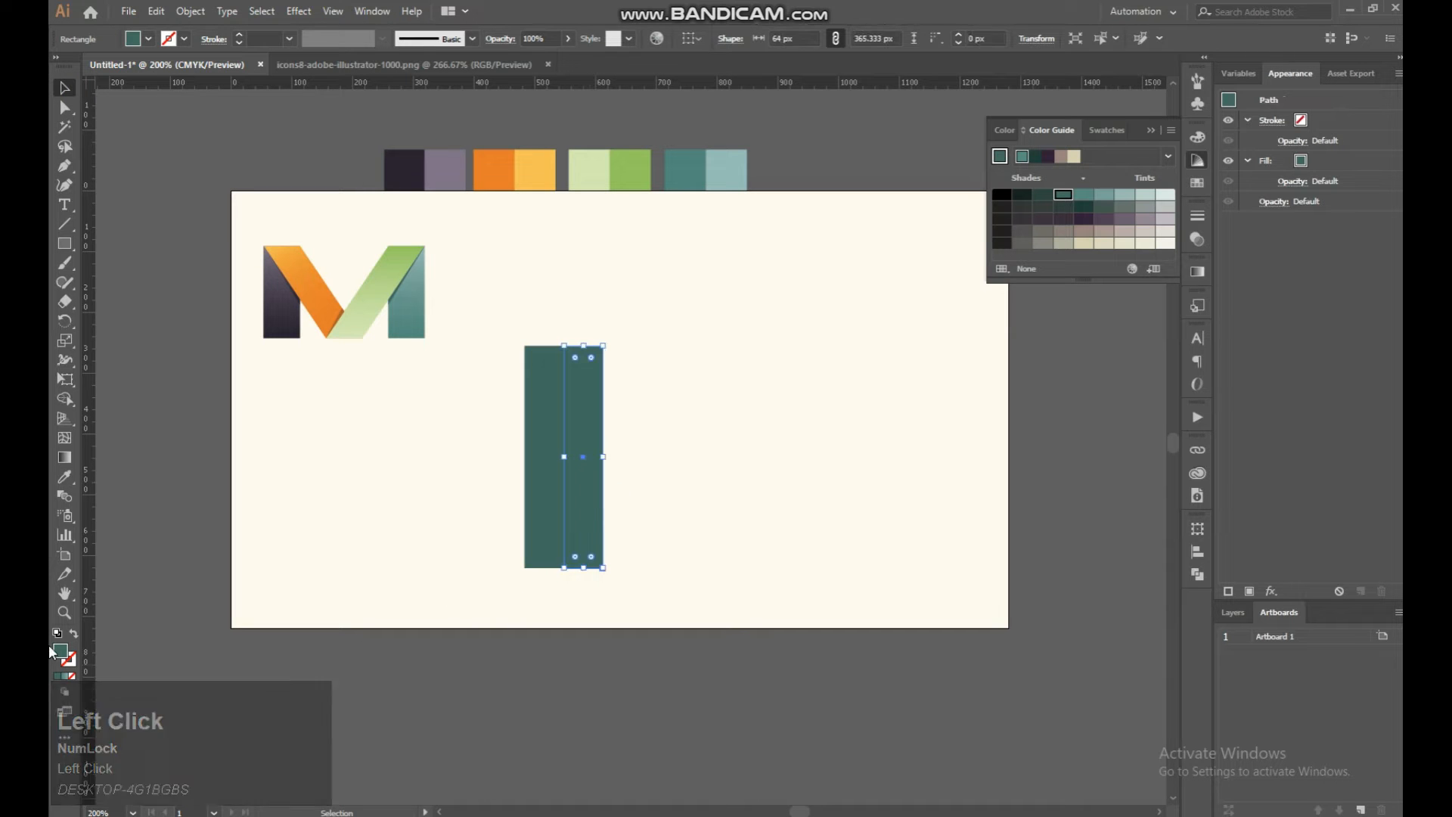
left_click(56, 673)
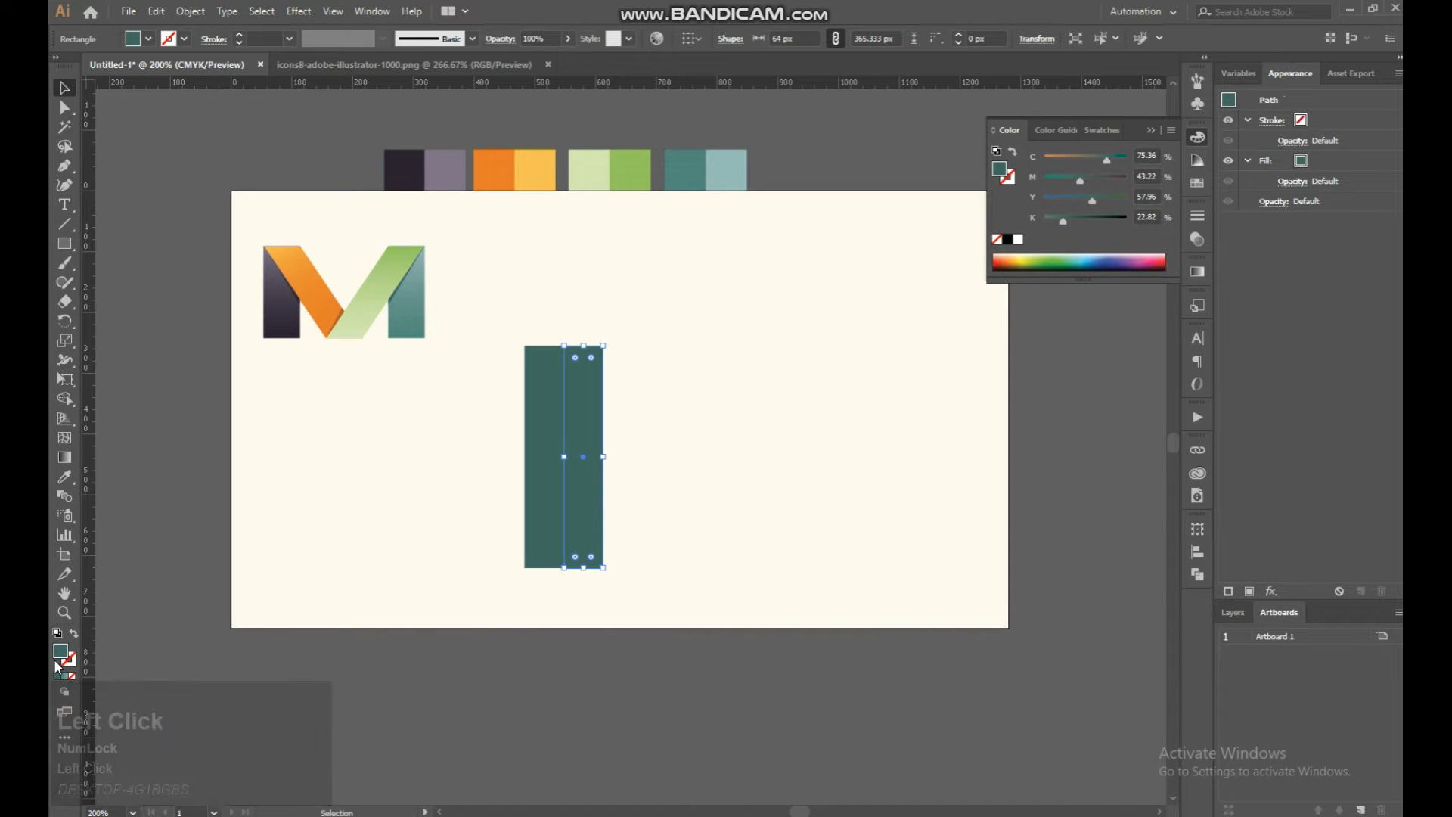
left_click(59, 678)
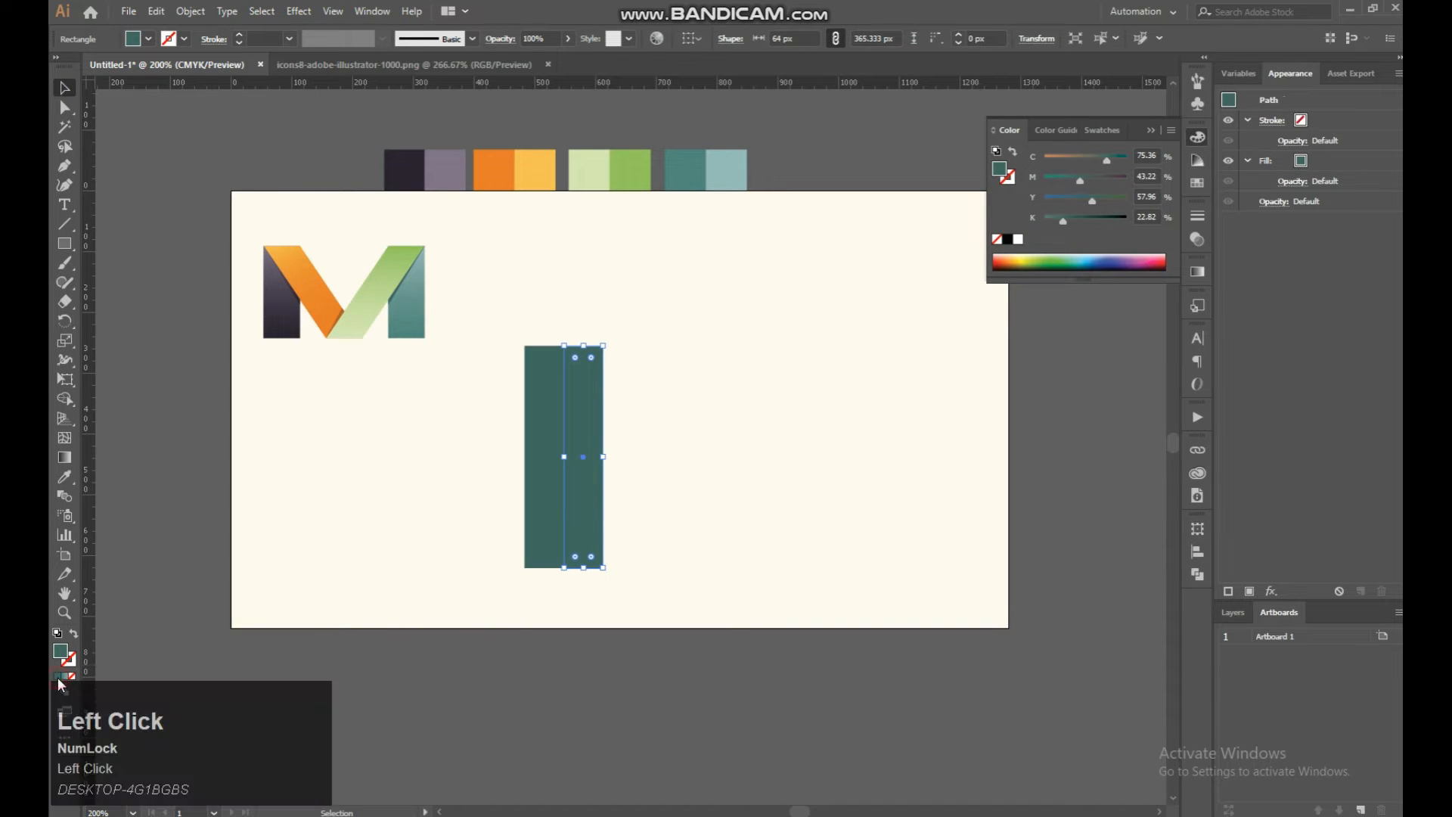
left_click(64, 476)
left_click(441, 177)
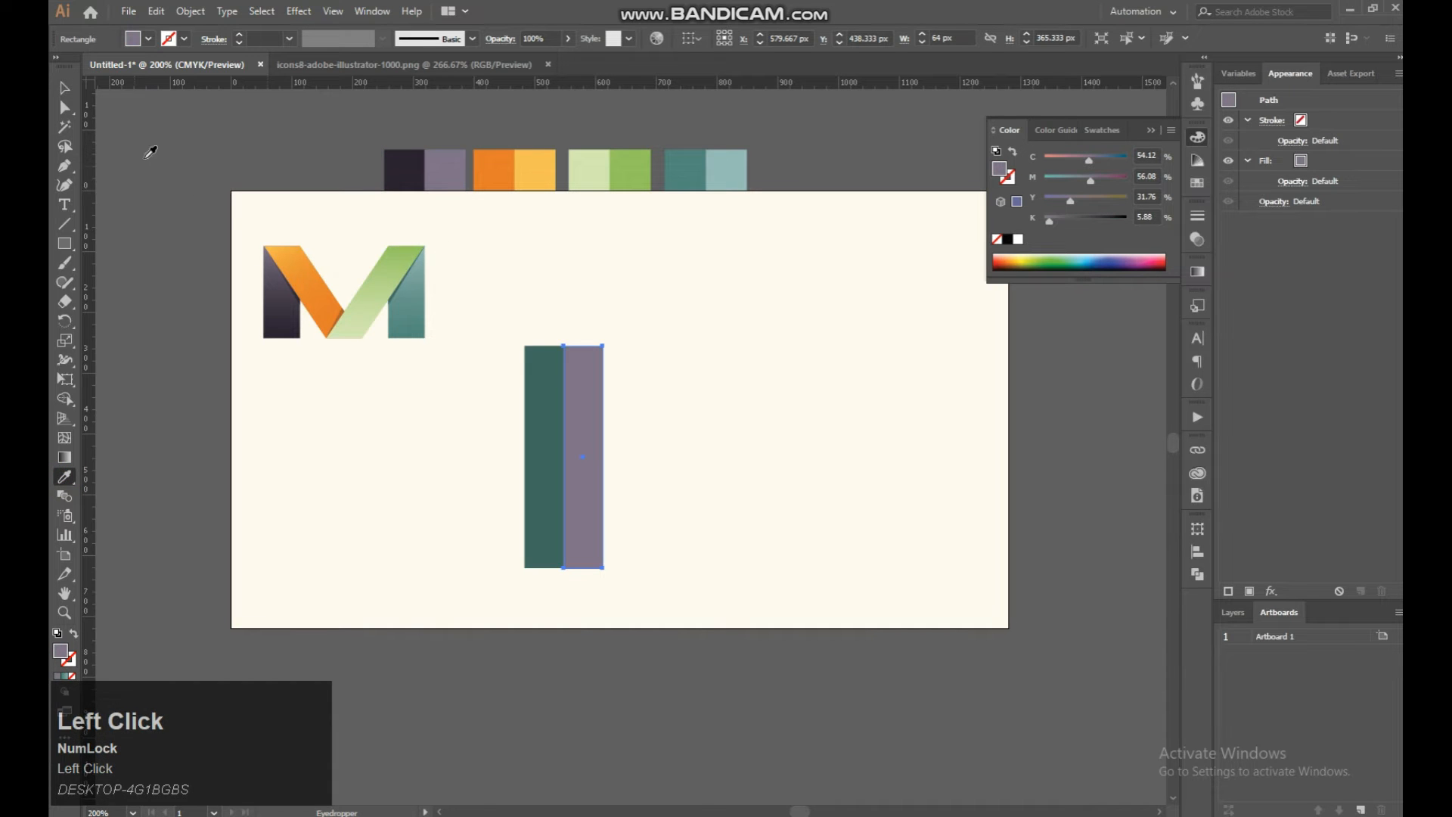
Step: Fill the left bar with the dark purple sampled from the palette swatches
left_click(68, 89)
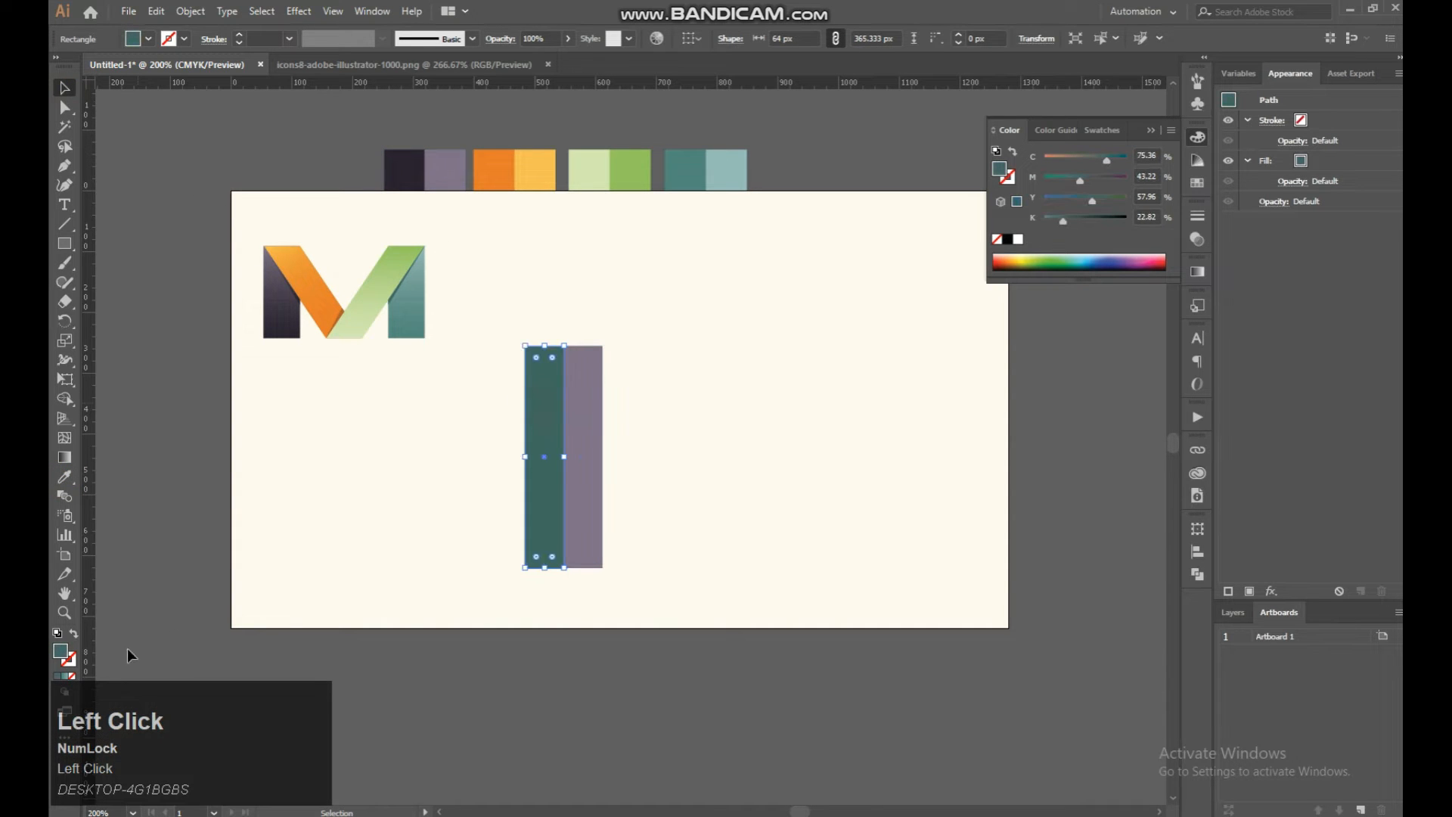
left_click(59, 678)
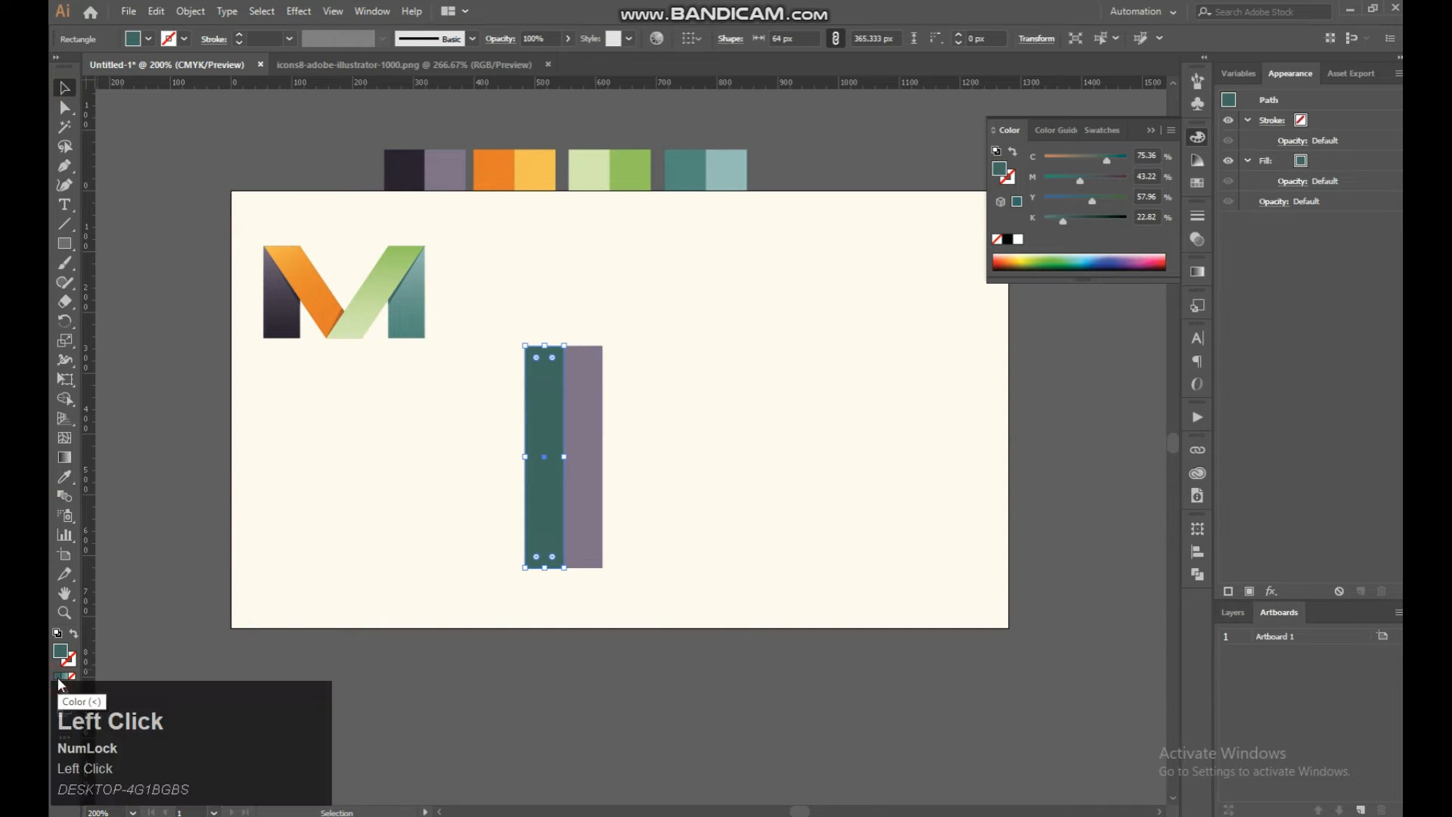
left_click(64, 477)
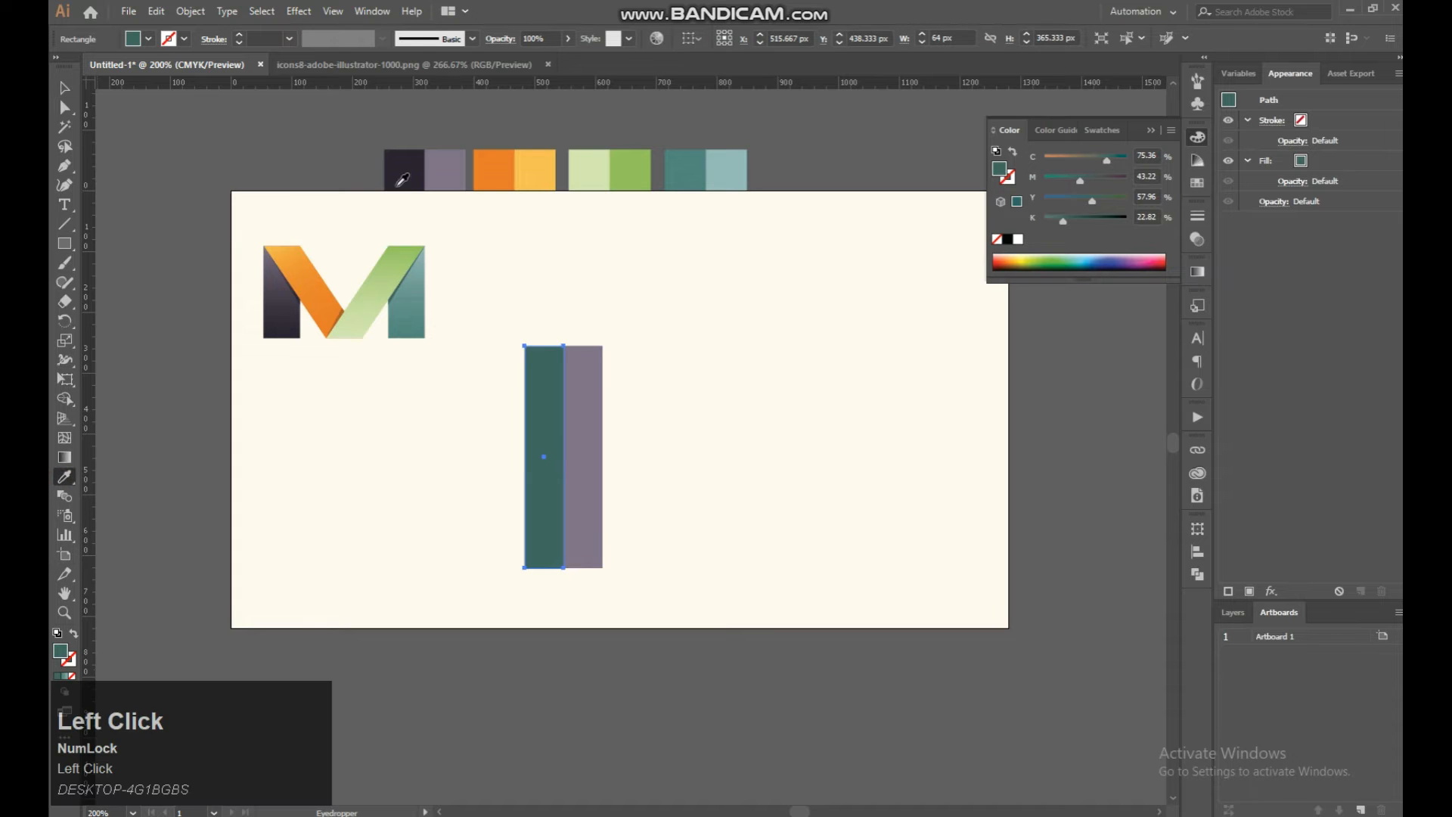
left_click(403, 171)
left_click(64, 87)
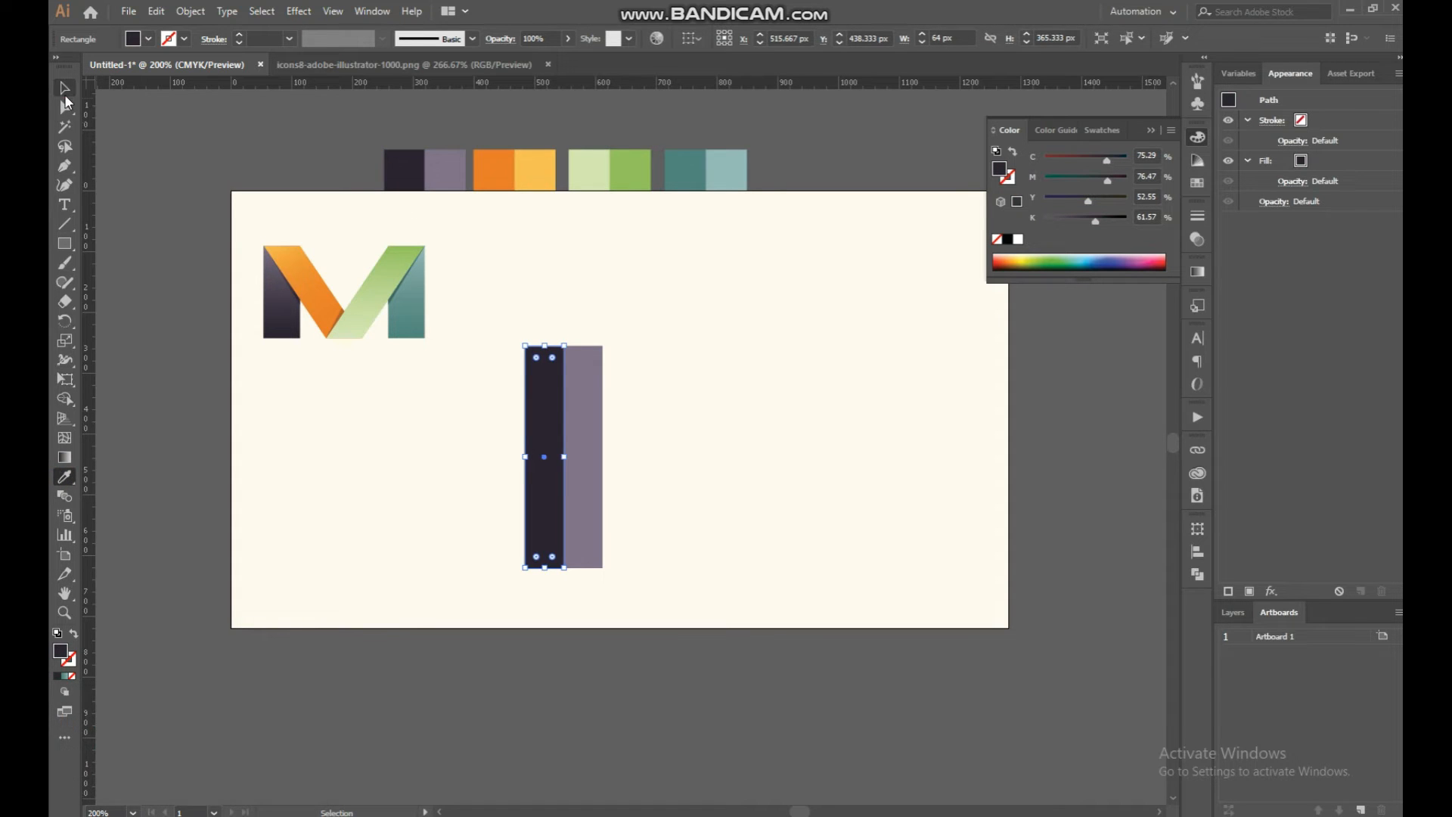
left_click(643, 347)
Step: Group the dark and light purple bars and place a level duplicate of the pair towards the artboard's right side
left_click_drag(656, 339, 484, 605)
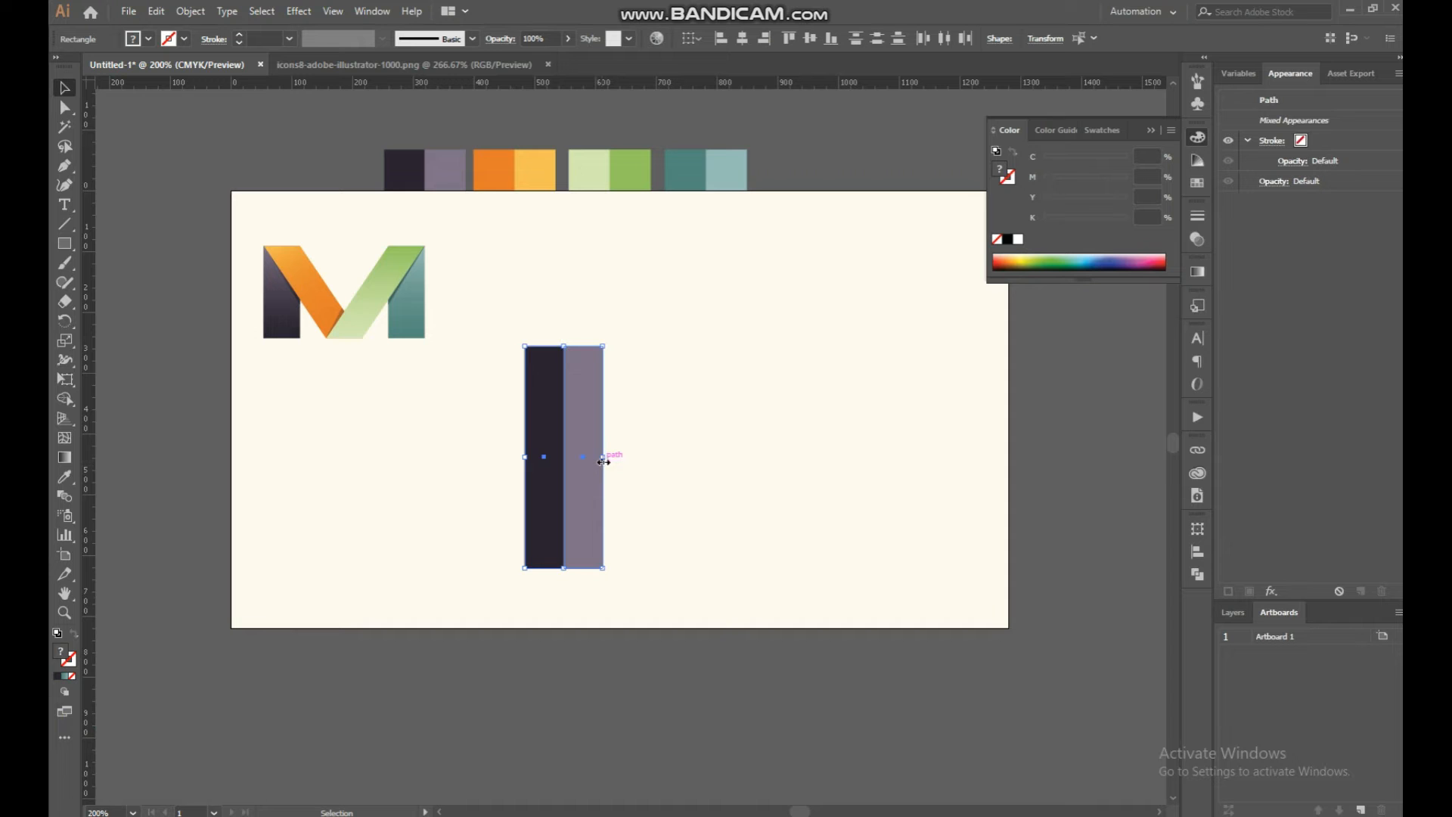
left_click_drag(570, 450, 842, 443)
key("ctrl")
key("ctrl+g")
left_click(892, 434)
Step: Recolour only the right bar of the duplicated pair with the light teal palette swatch
left_click(856, 424)
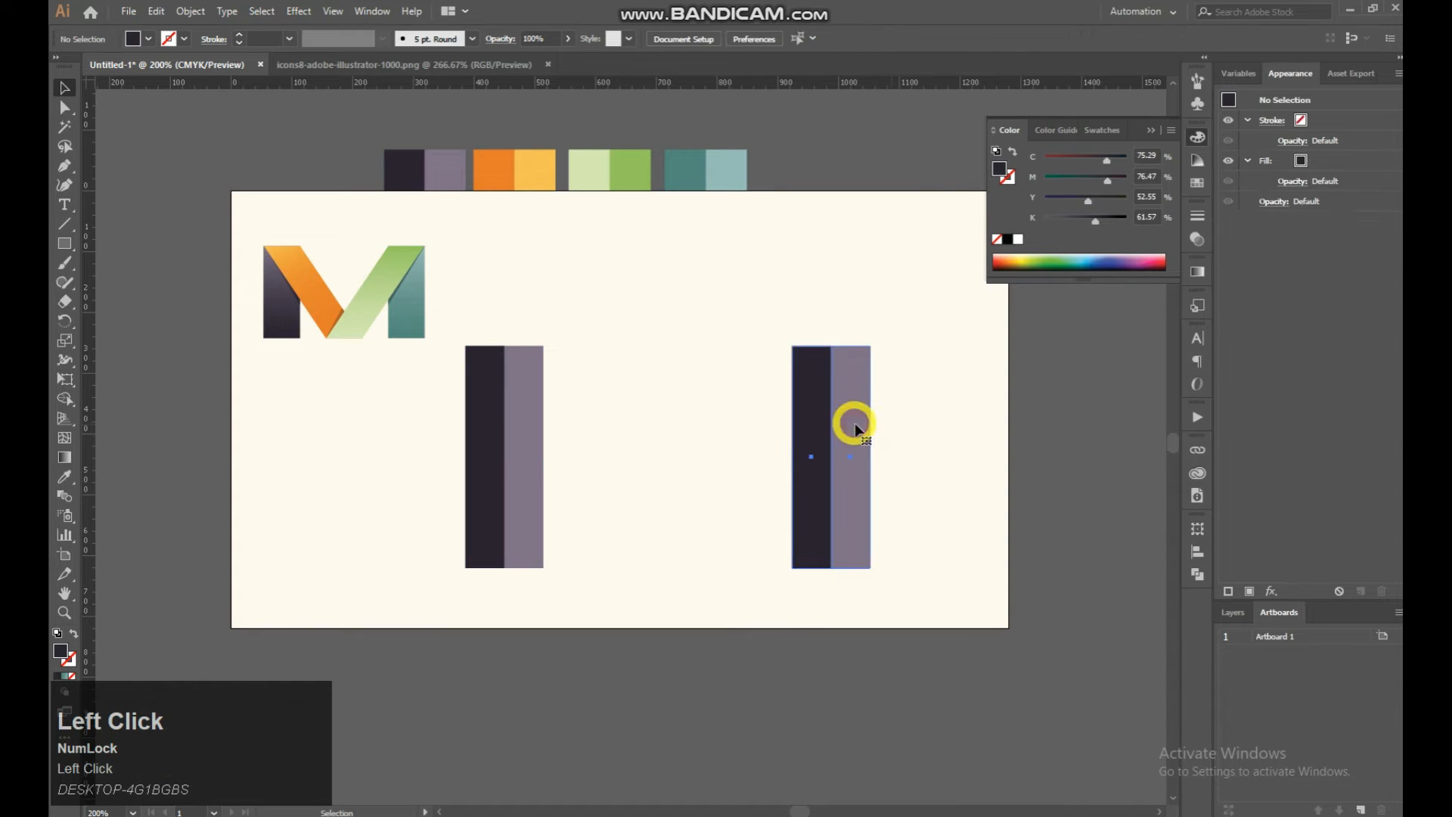
left_click(65, 108)
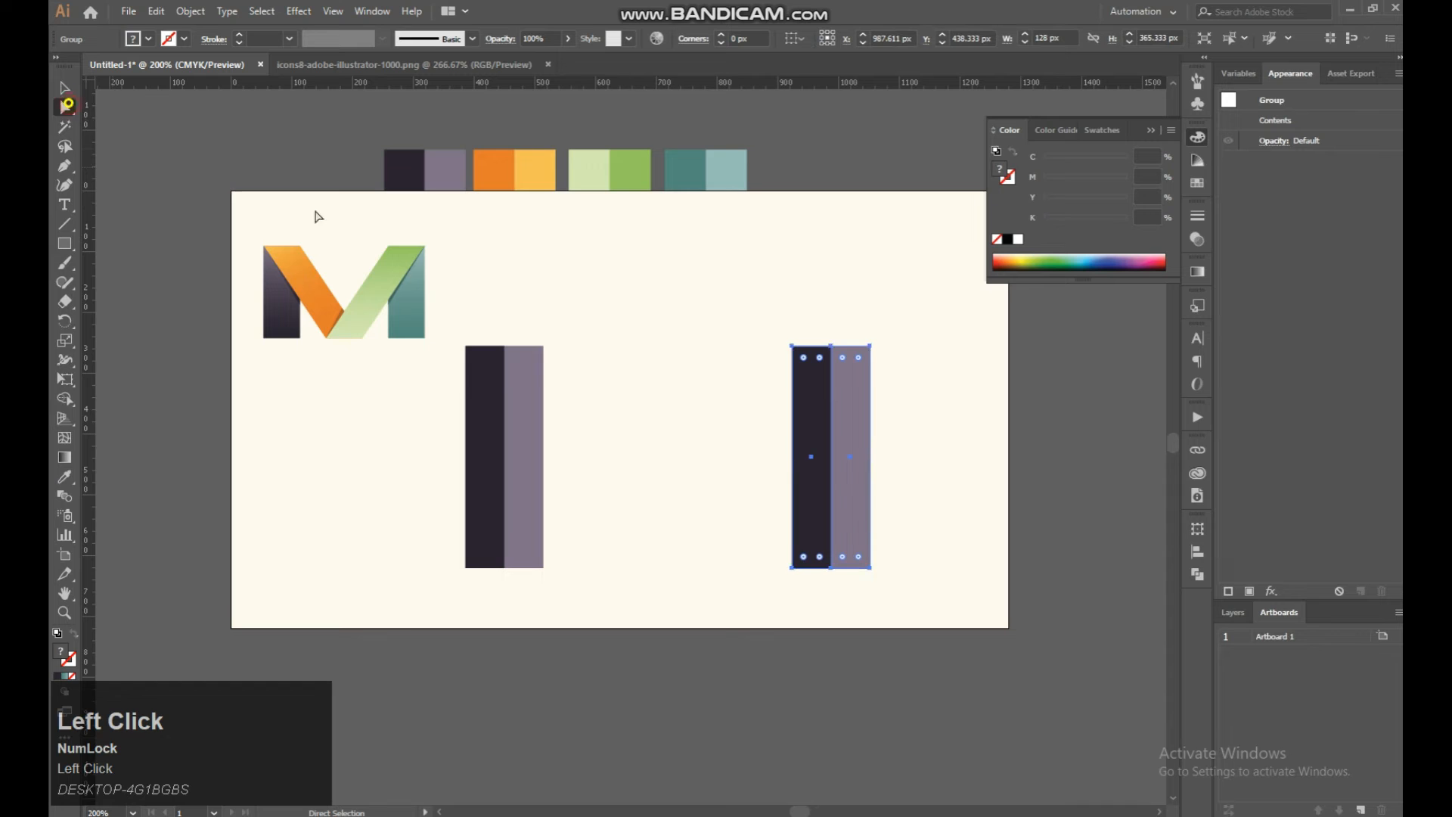
left_click(898, 311)
left_click(870, 451)
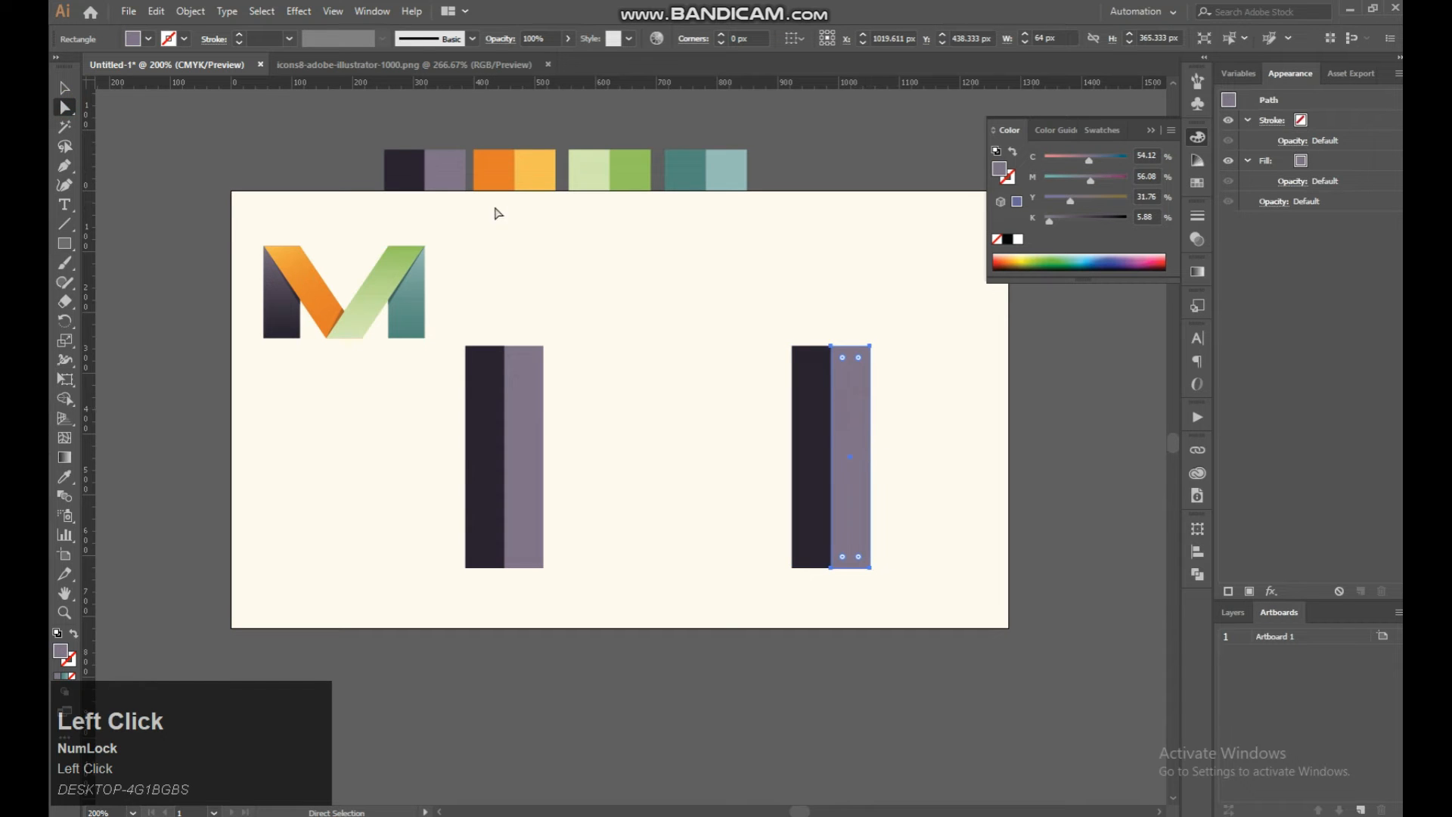
left_click(65, 476)
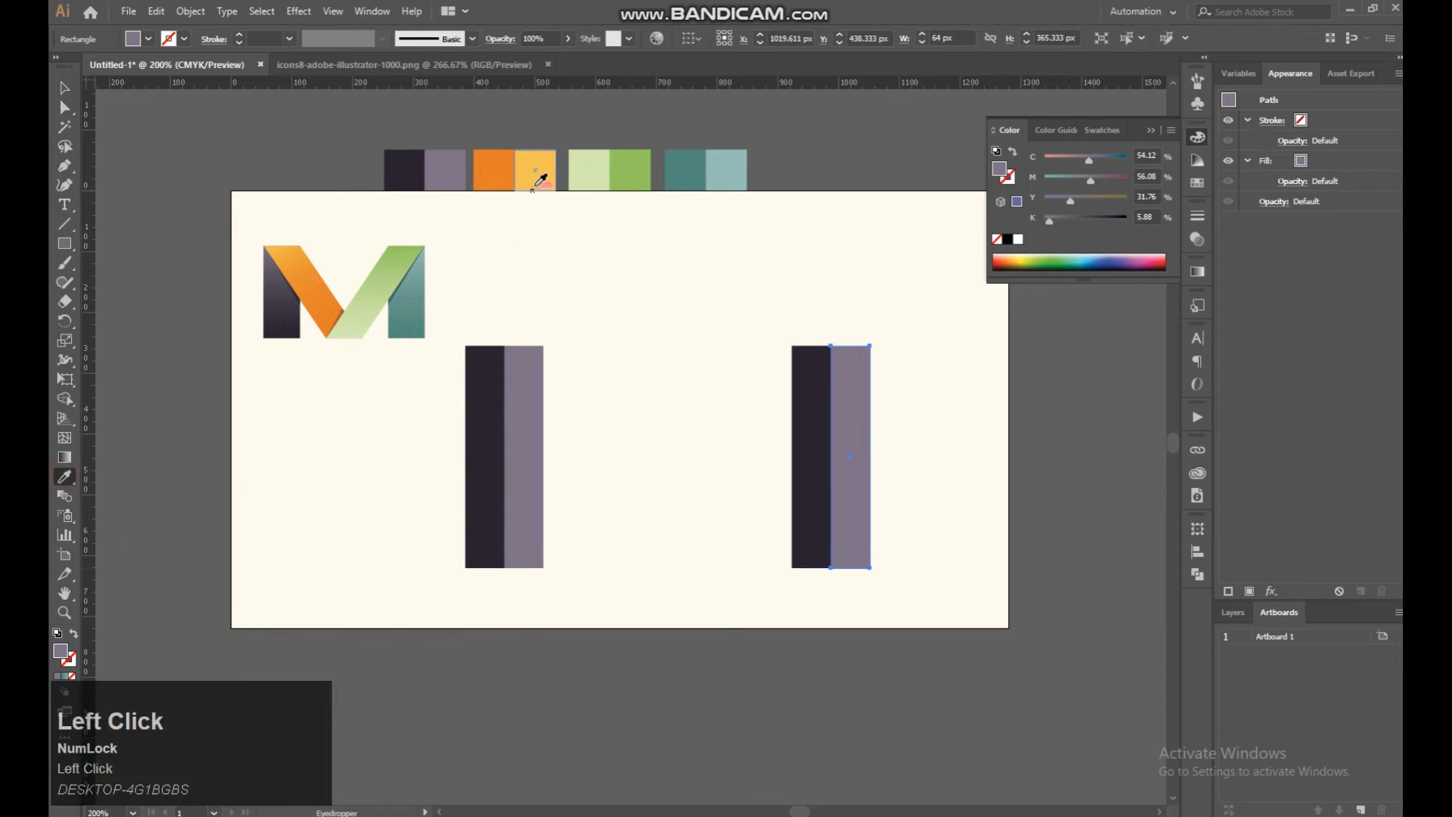
left_click(718, 174)
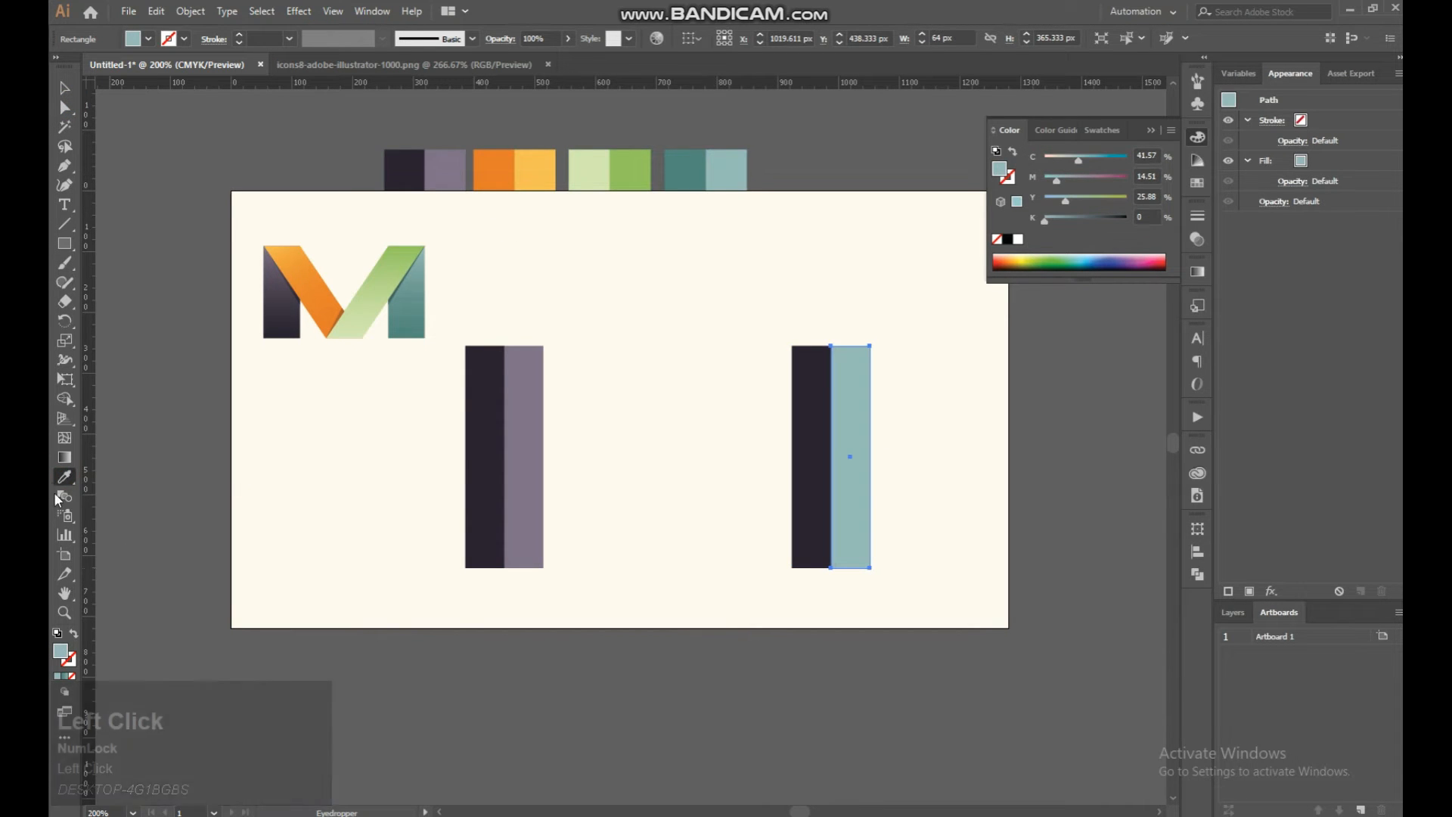
Step: Recolour the left bar of the duplicated pair with the dark teal palette swatch
left_click(66, 113)
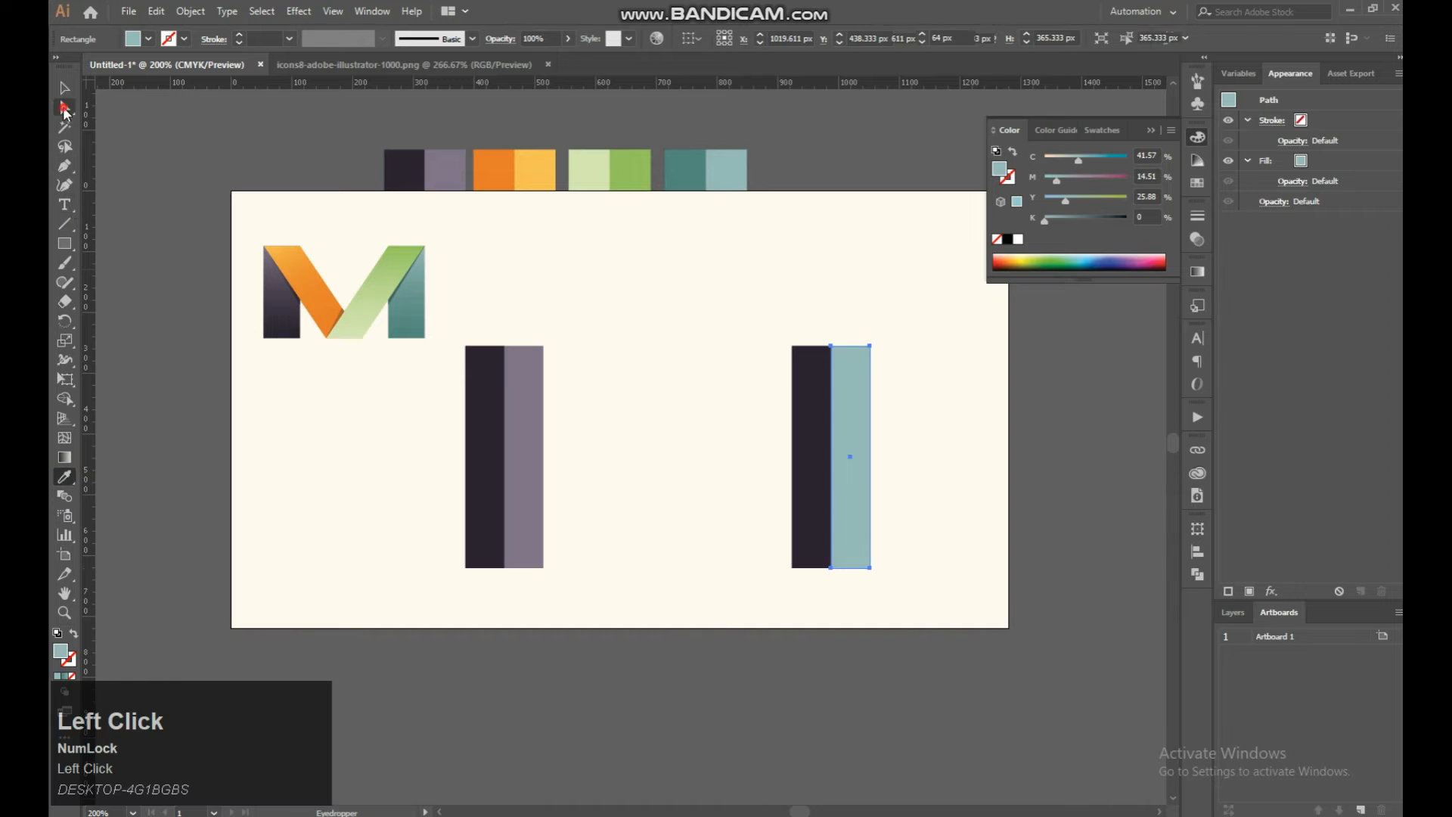
left_click(811, 409)
left_click(64, 476)
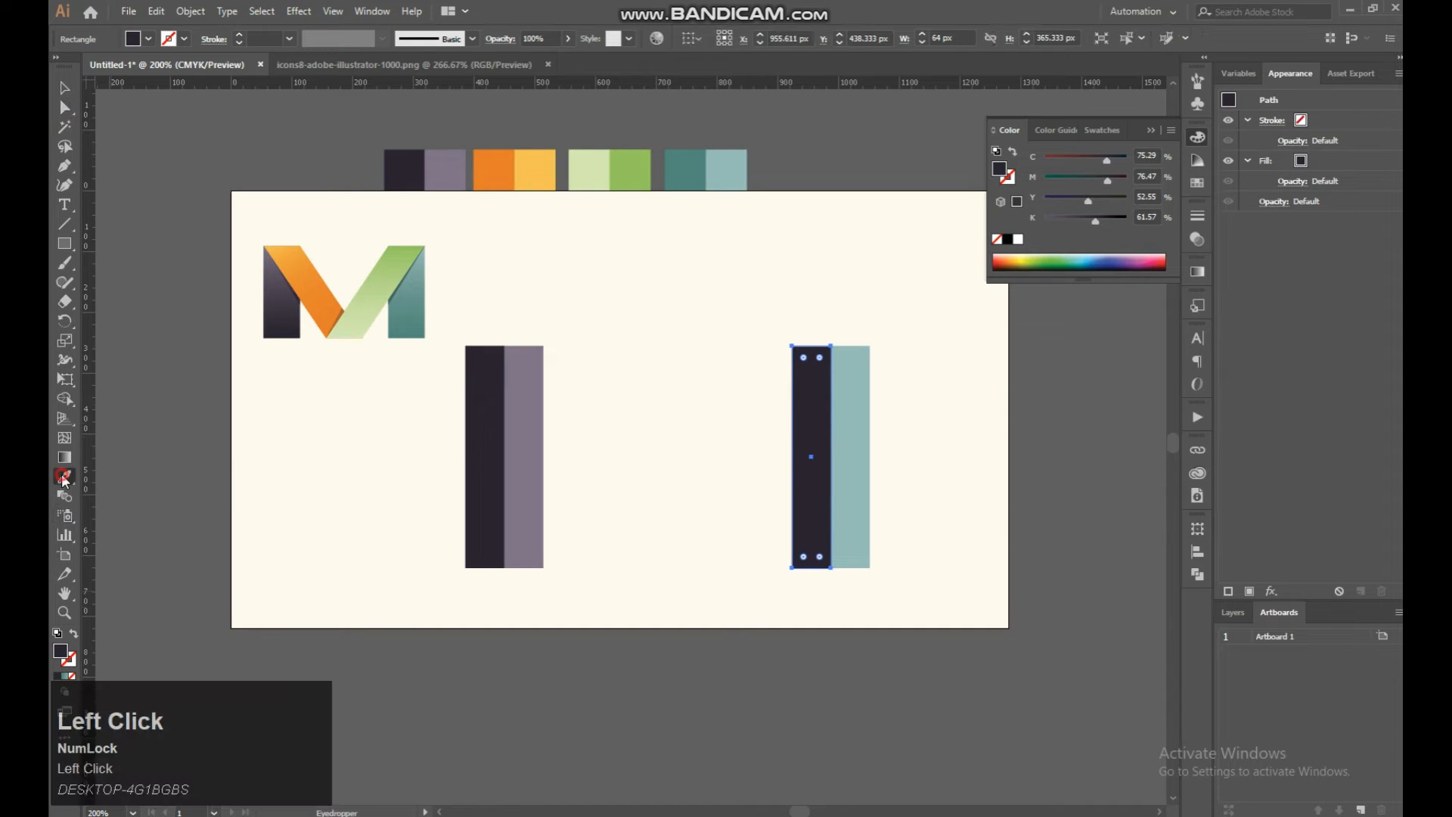
left_click(677, 167)
left_click(65, 88)
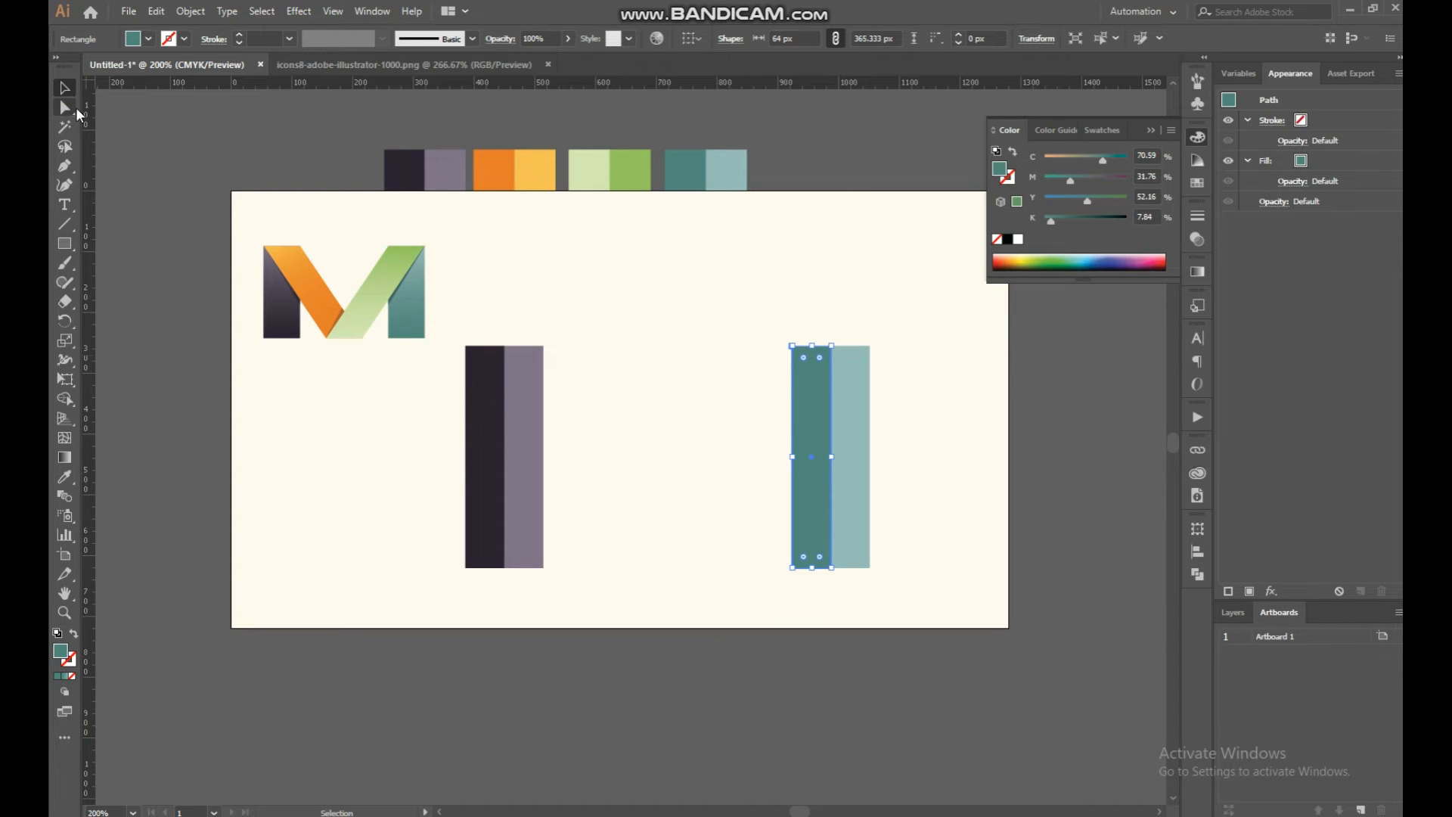
left_click(58, 676)
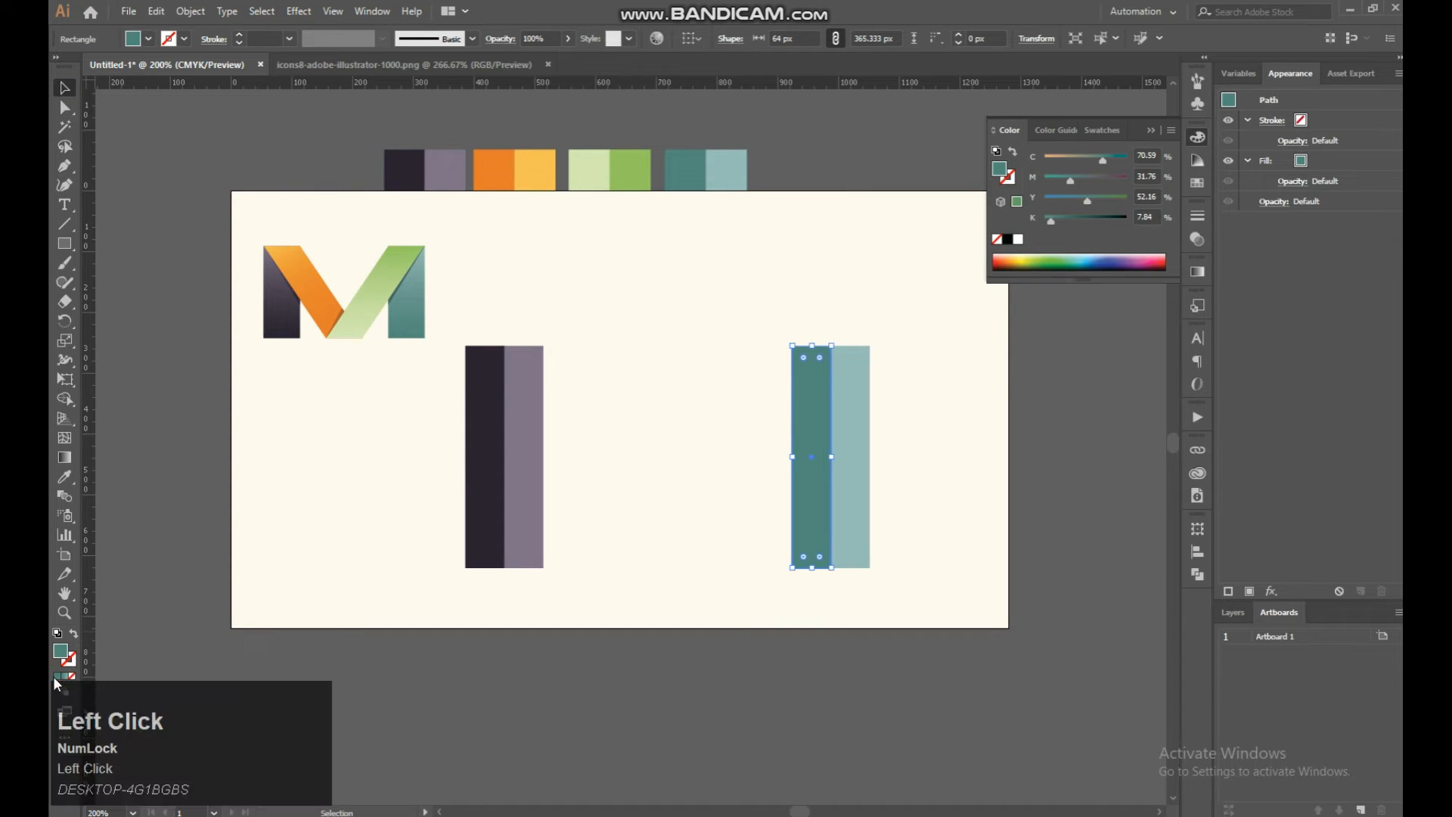
left_click(787, 369)
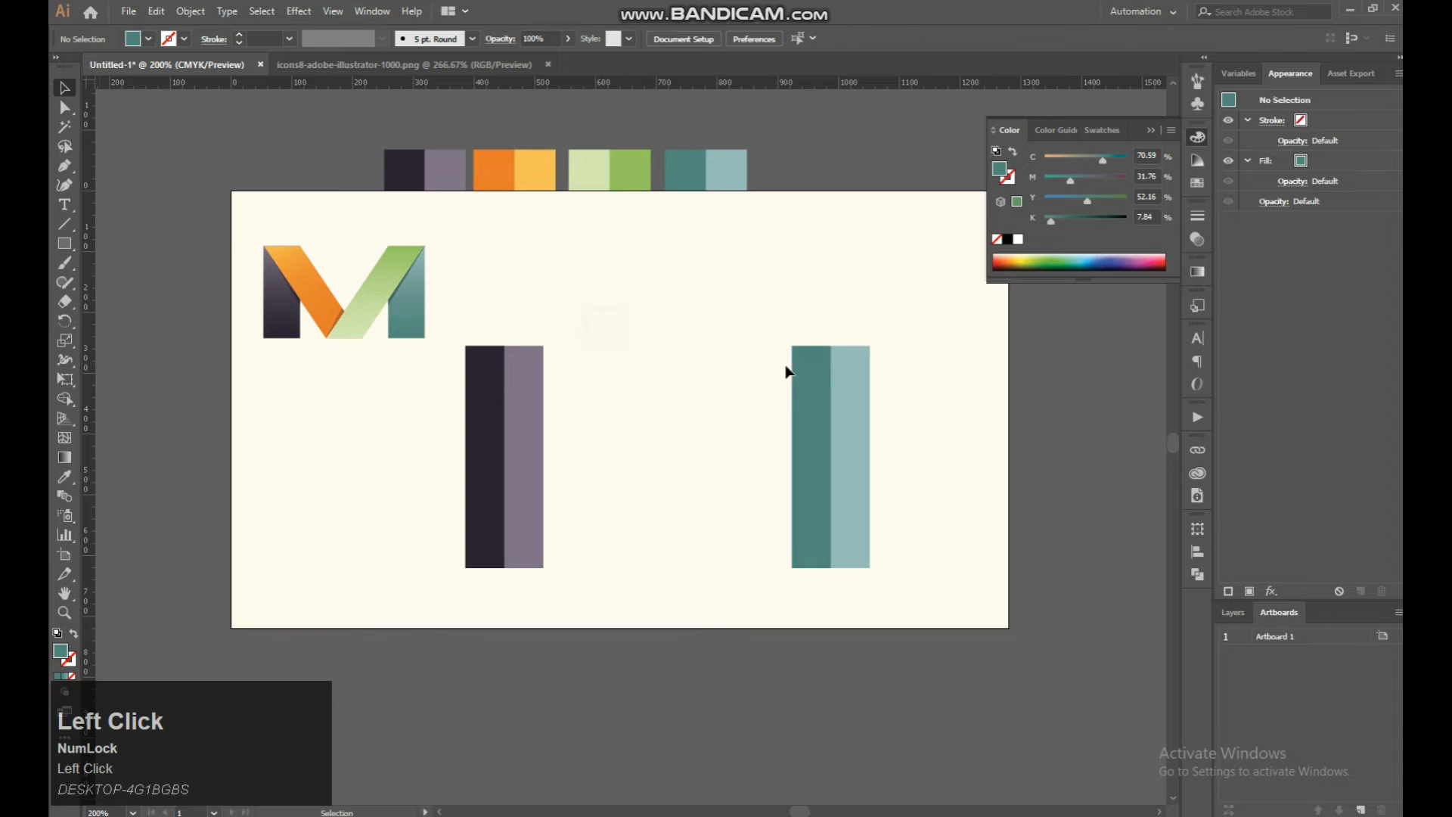
Step: Duplicate the teal pair and place the copy level between the purple and teal pairs
left_click(855, 415)
left_click_drag(848, 432, 692, 389)
left_click(738, 357)
left_click(733, 407)
Step: Recolour the middle pair's right bar with the darker green palette swatch
left_click(64, 107)
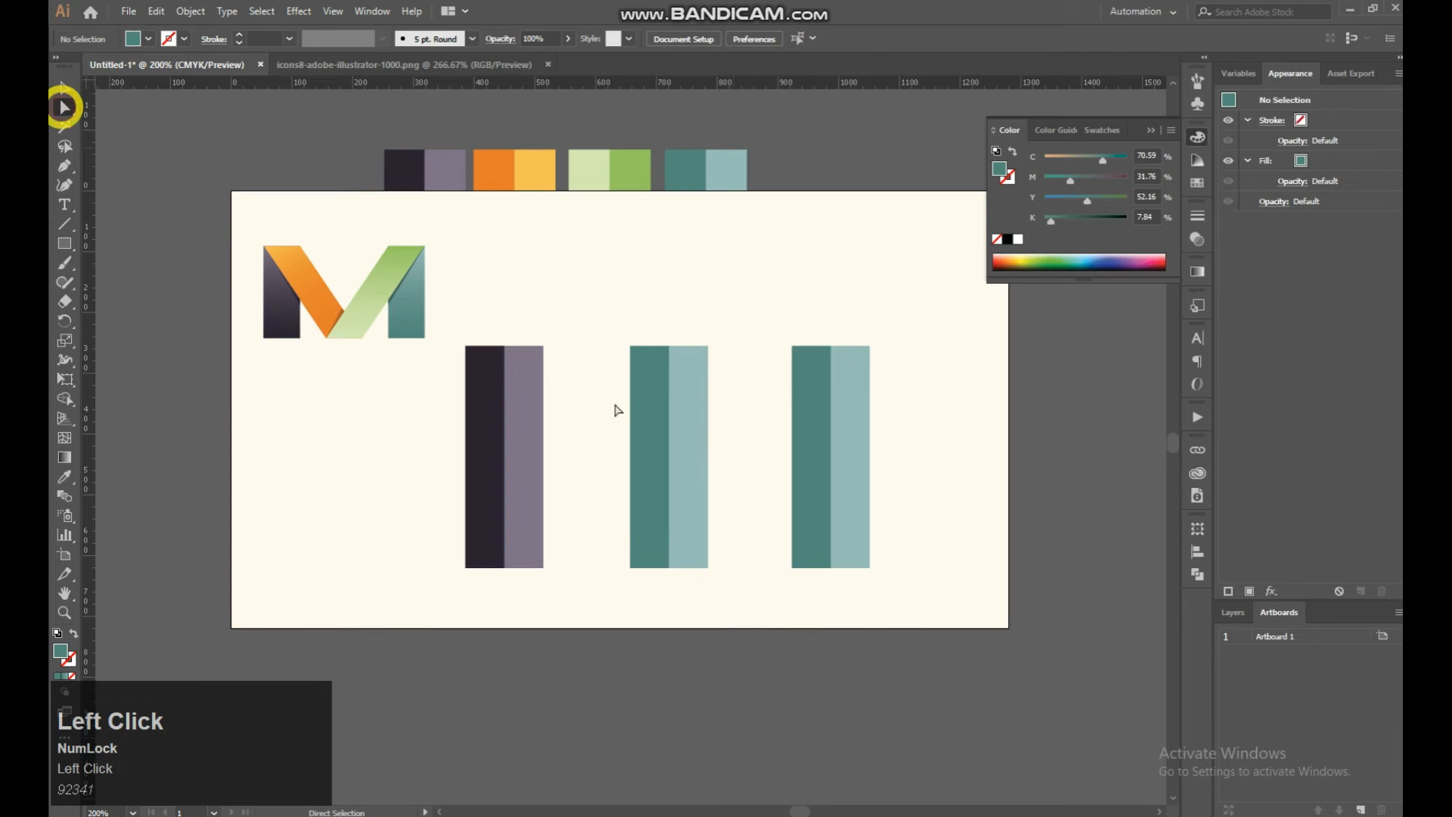
left_click(693, 419)
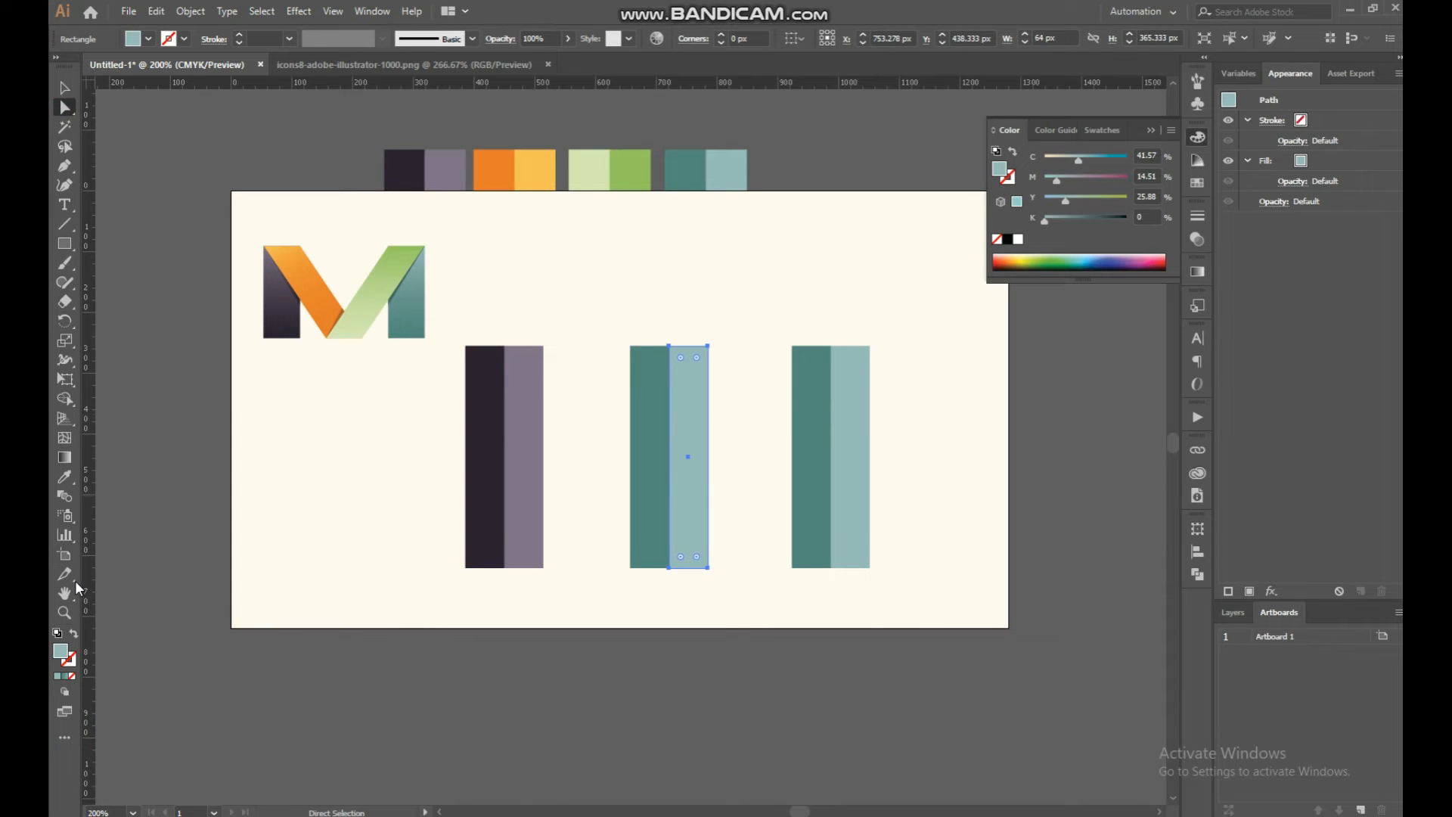
left_click(64, 476)
left_click(627, 174)
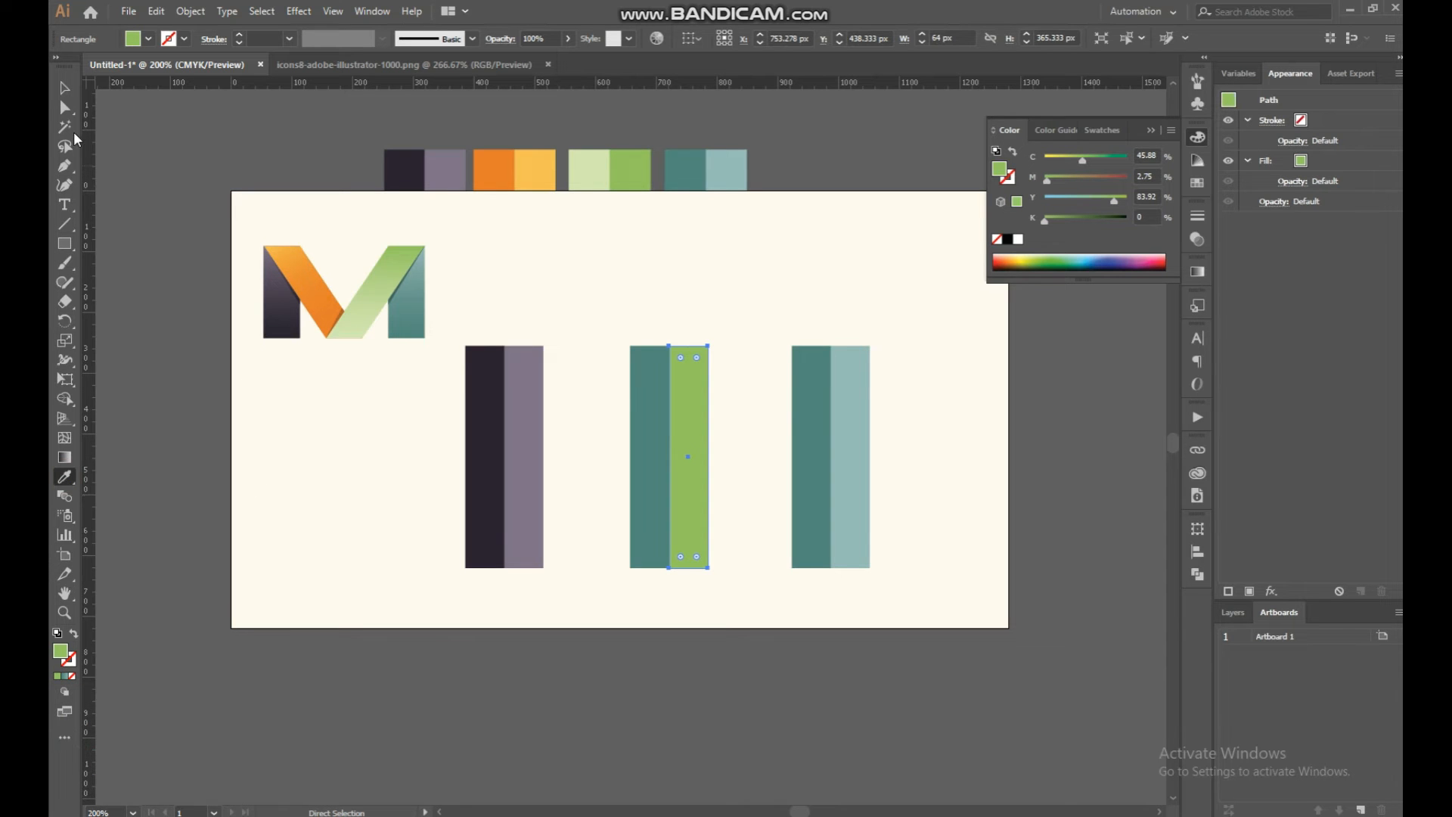
Step: Recolour the middle pair's left bar with the light green palette swatch
left_click(66, 107)
left_click(645, 390)
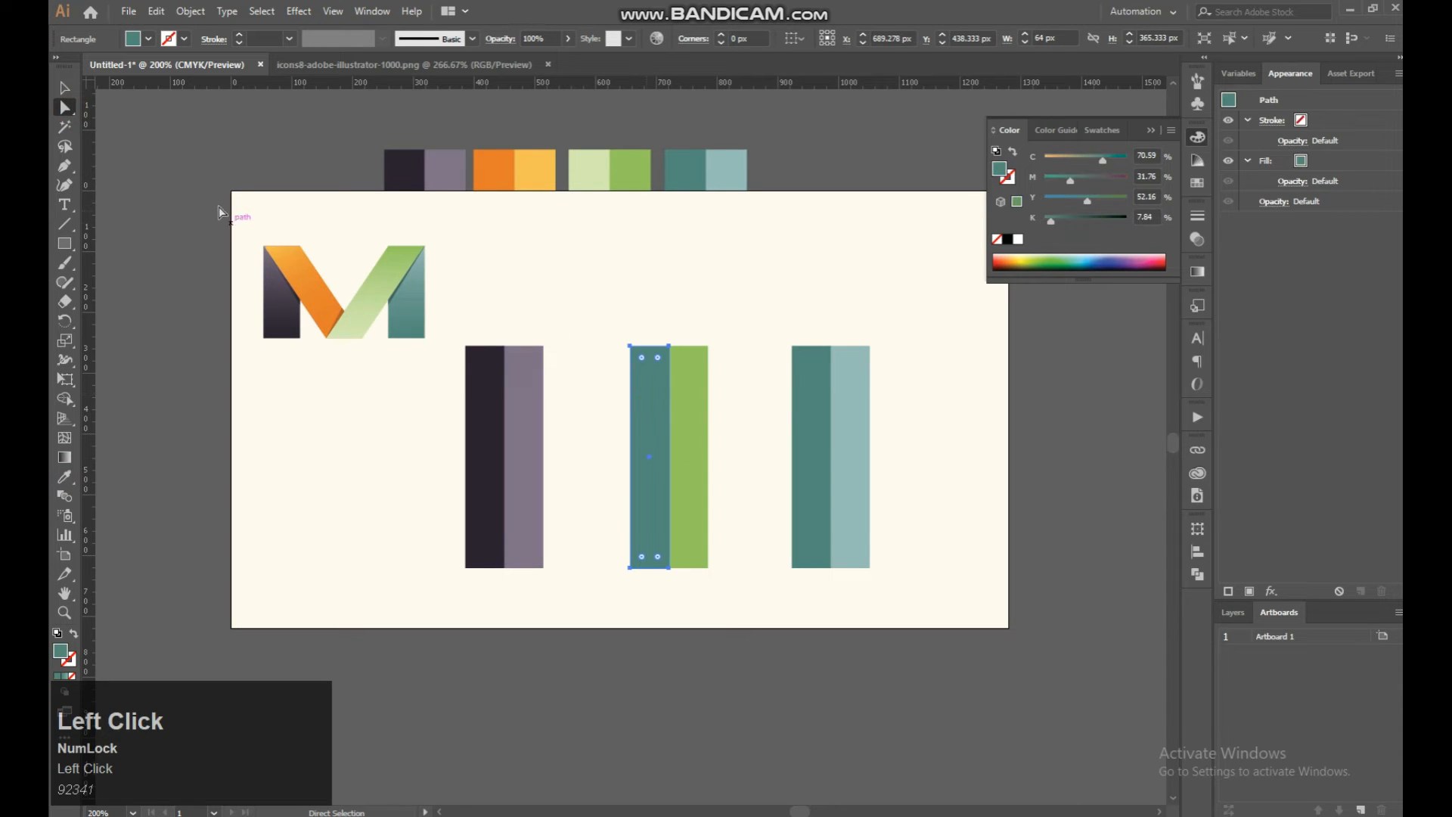
left_click(64, 477)
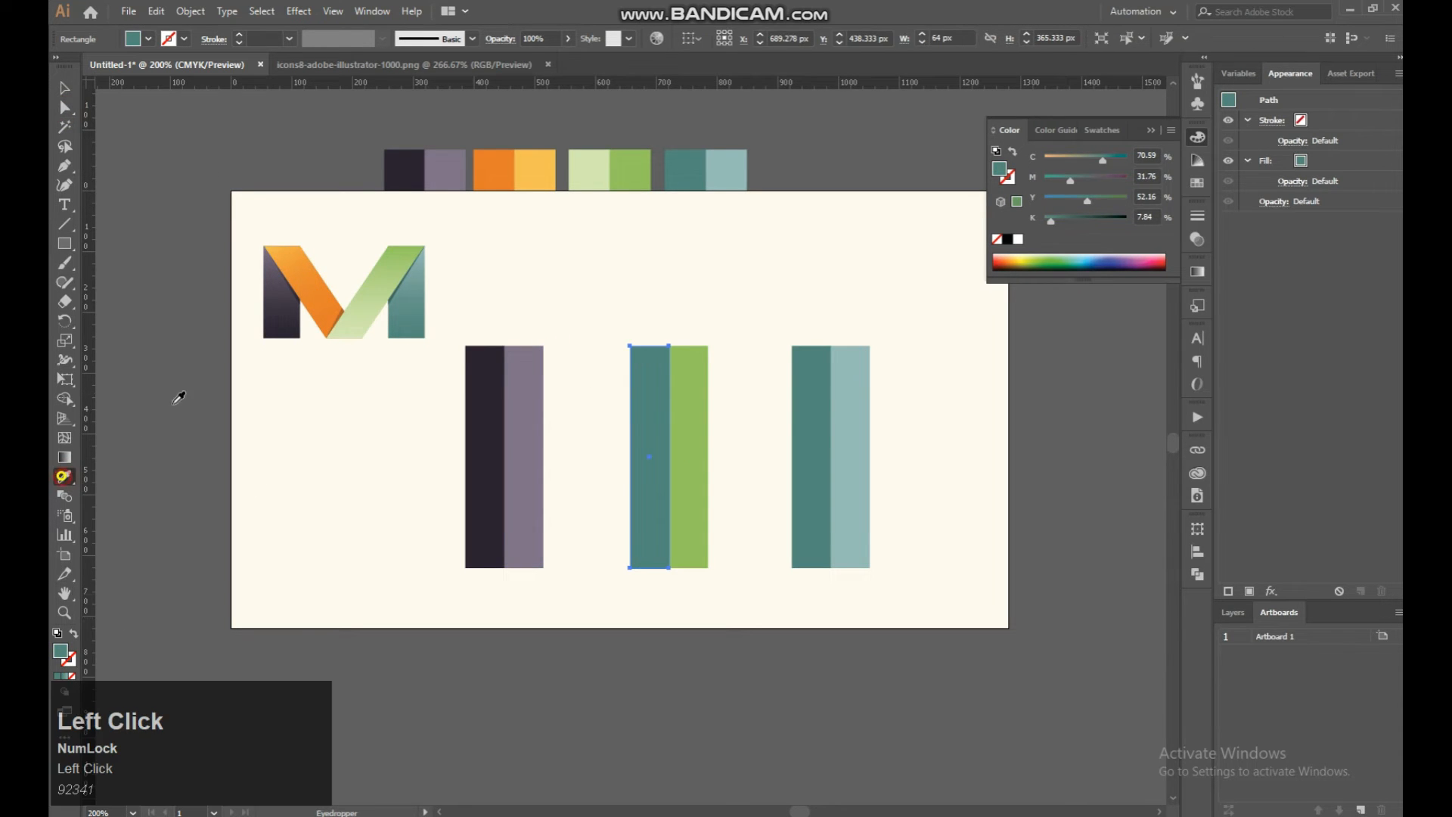
left_click(579, 168)
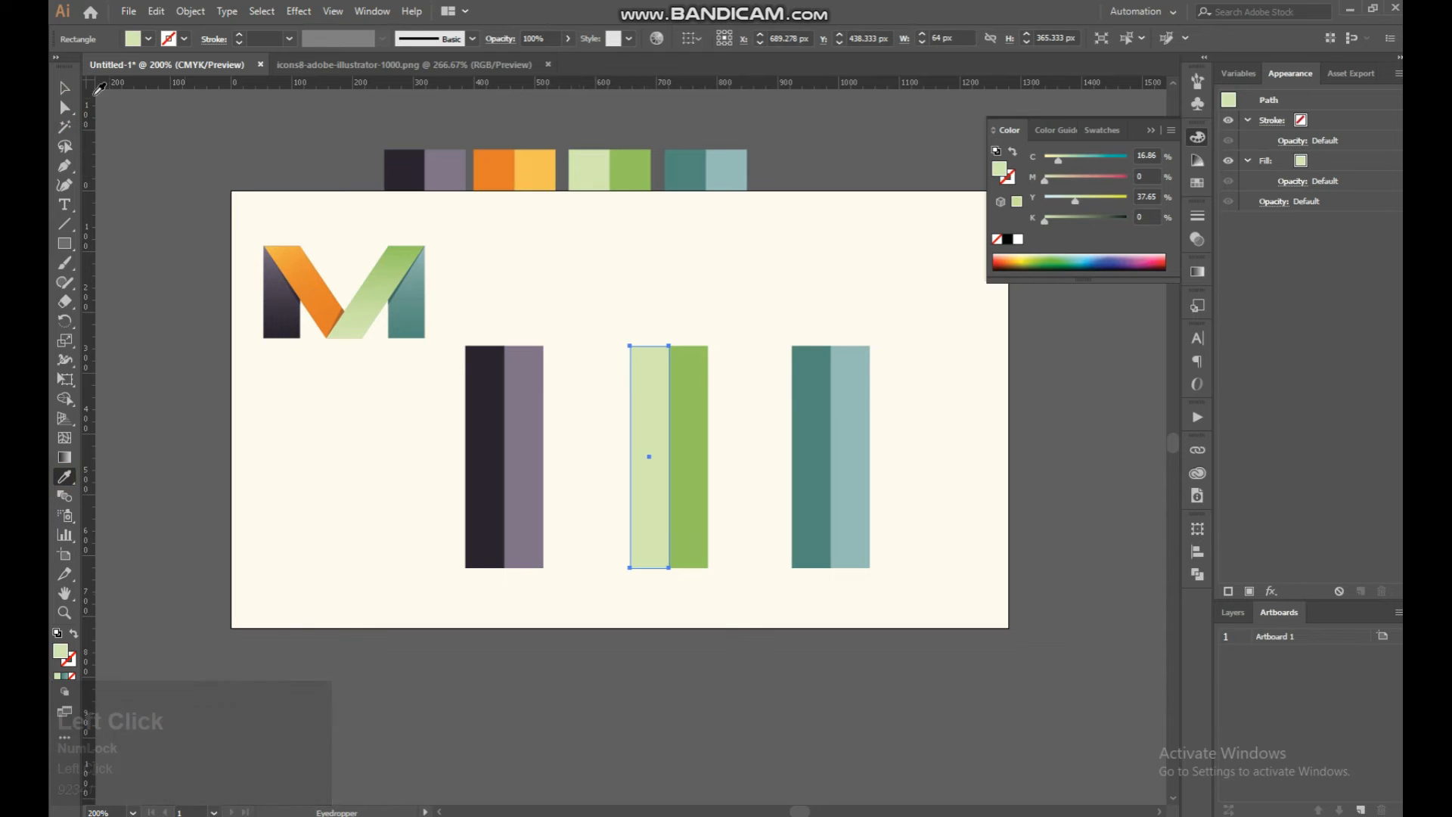
left_click(65, 88)
Step: Position the green pair midway between the purple and teal pairs, level with both
left_click(729, 359)
left_click_drag(705, 354, 646, 486)
left_click_drag(636, 535, 682, 401)
key("ctrl")
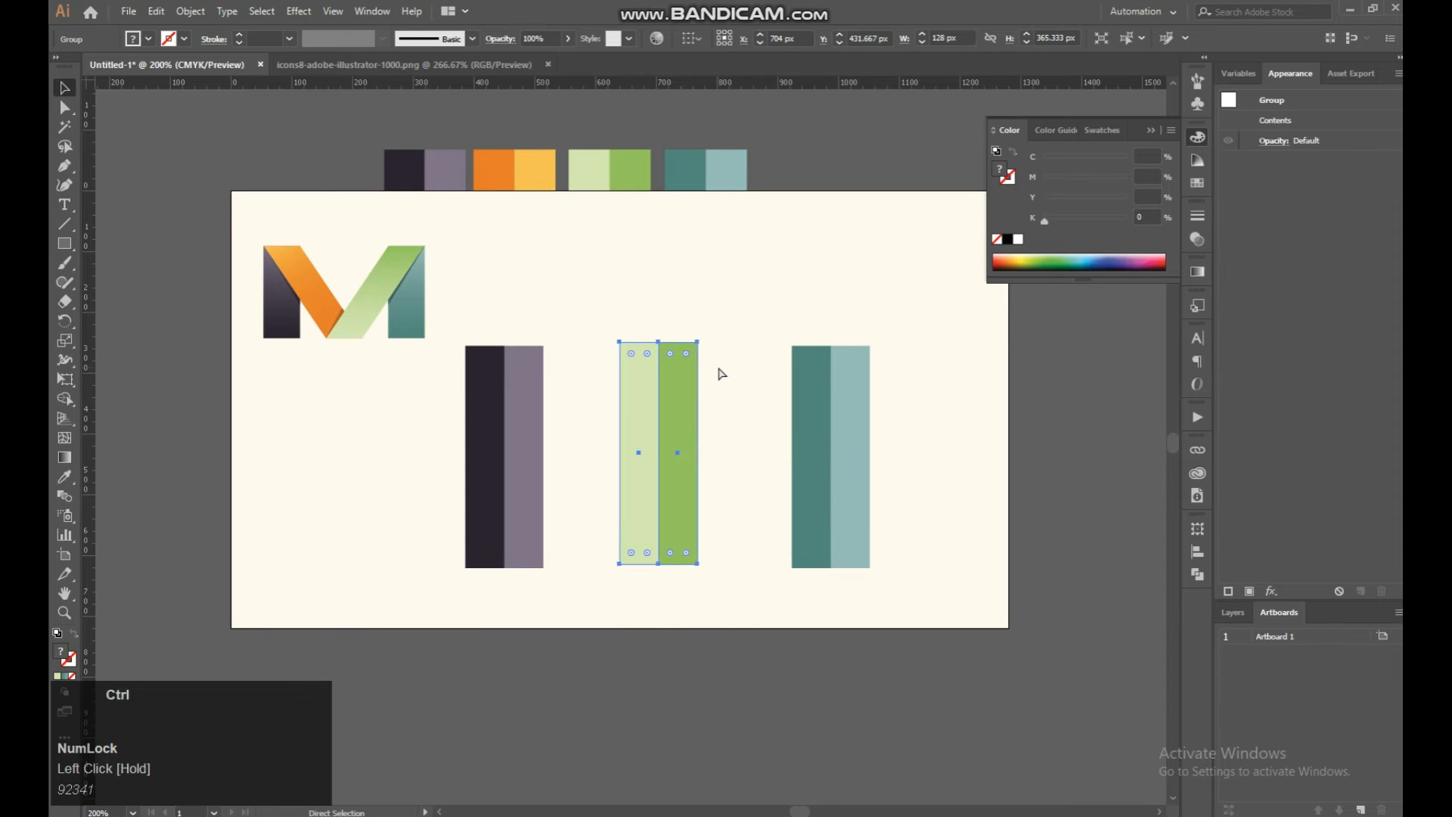
key("ctrl+plus")
key("ctrl+plus")
left_click(675, 372)
mouse_move(676, 372)
left_mouse_down()
mouse_move(680, 386)
mouse_move(503, 386)
mouse_move(684, 379)
left_mouse_up()
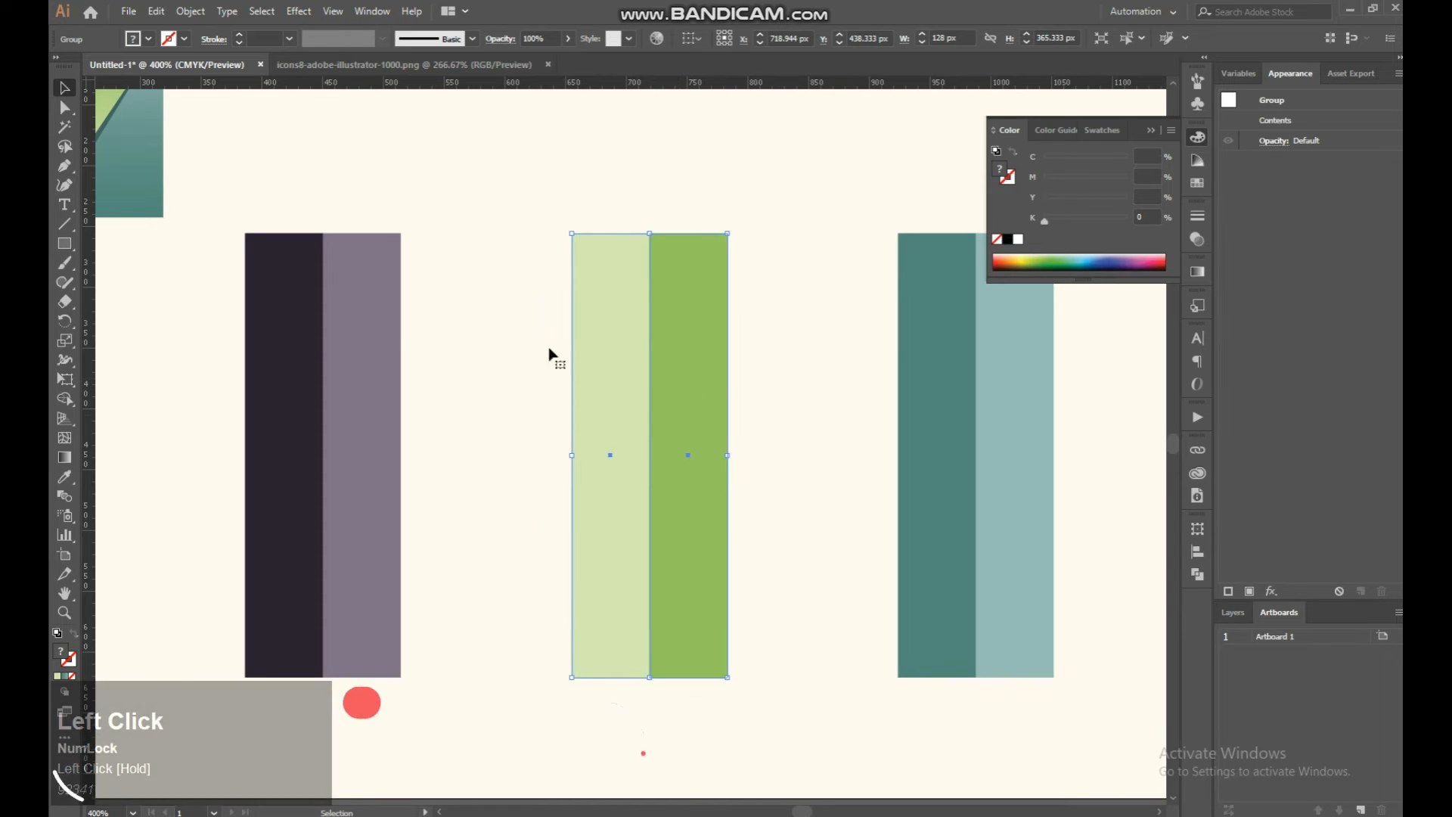
Step: Try to reshape the green pair's top edge with Free Distort, starting from its two outer top anchors
left_click(67, 109)
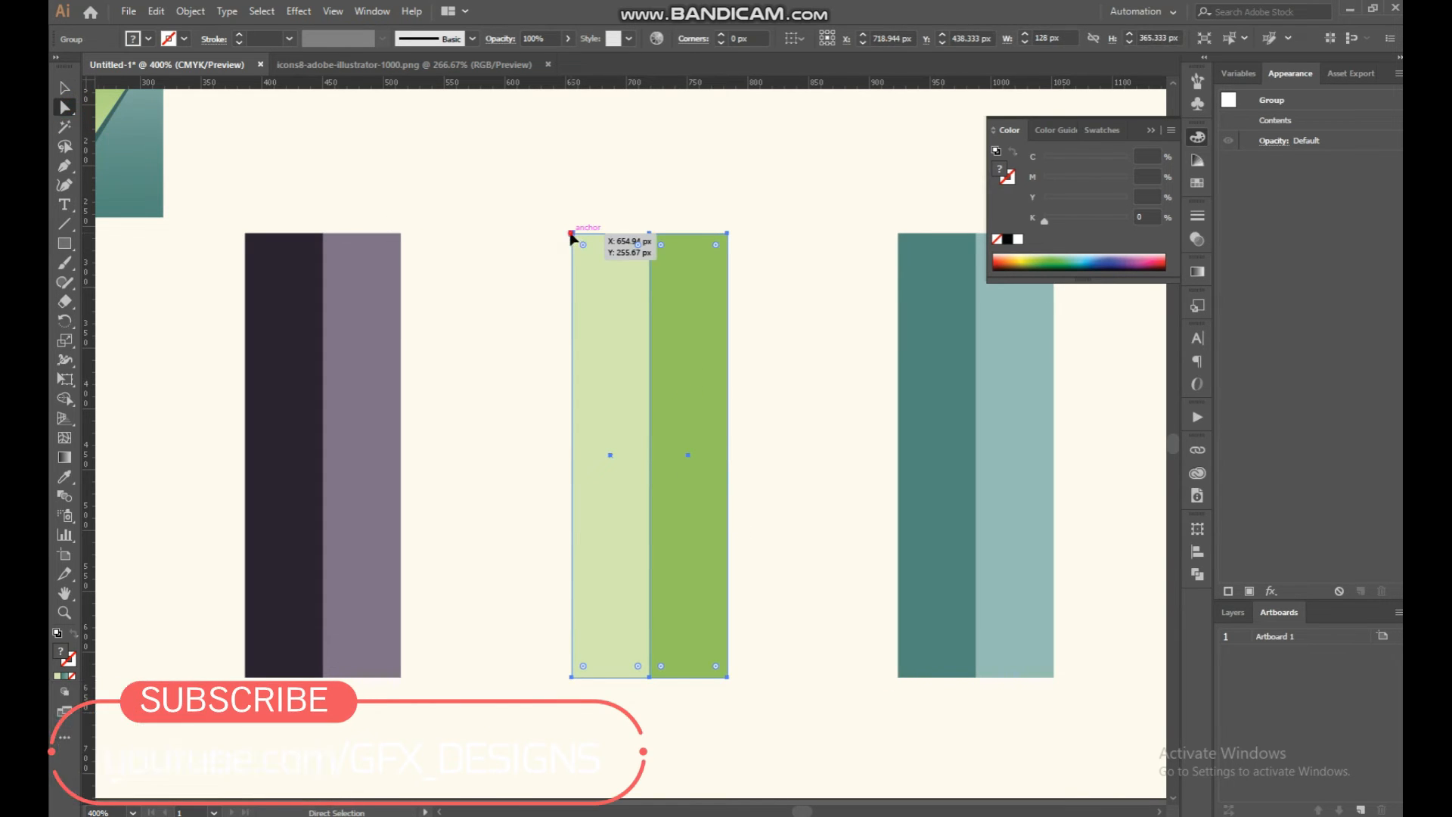
left_click(573, 234)
left_click(728, 234, "shift")
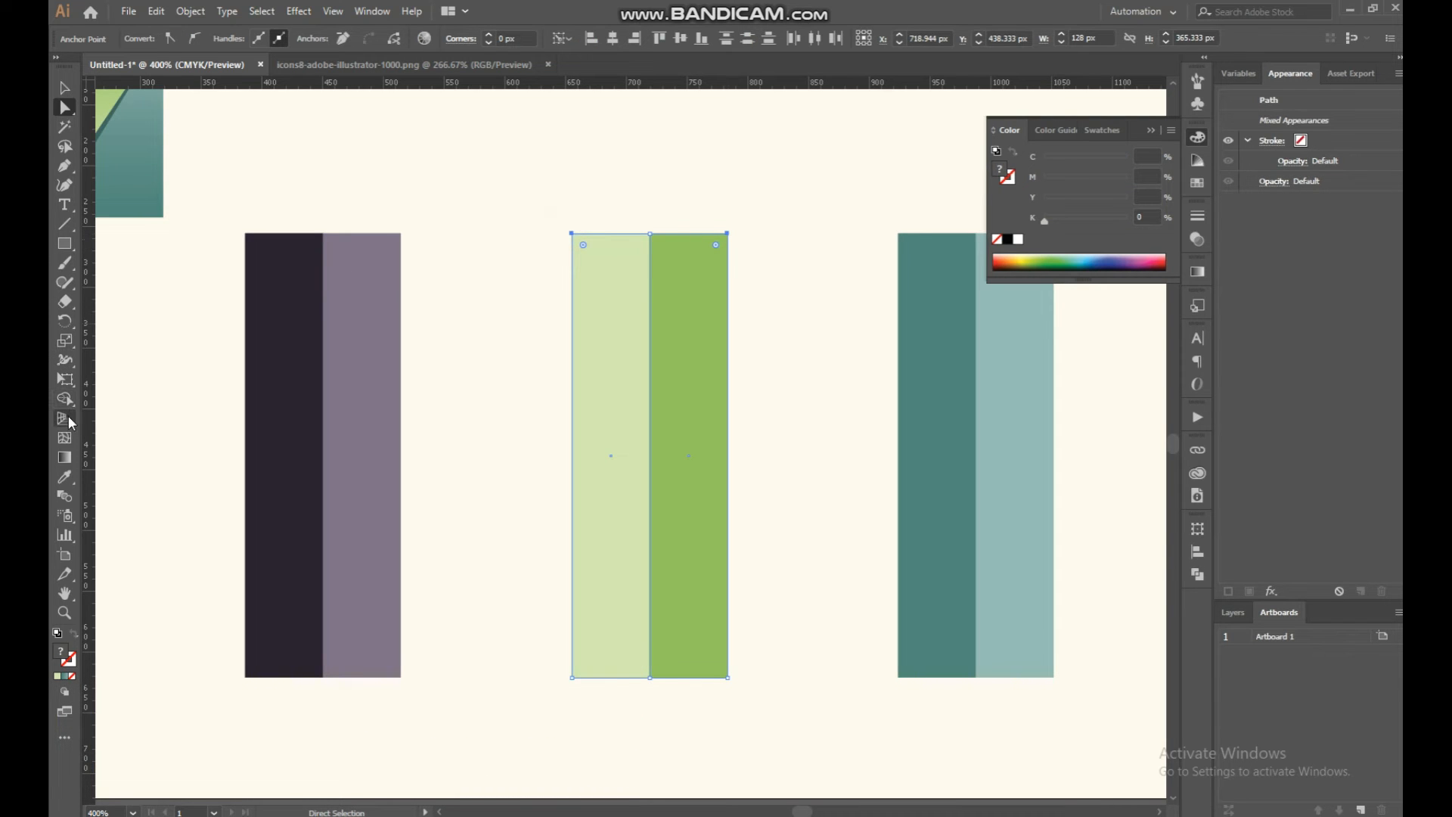
left_click(64, 379)
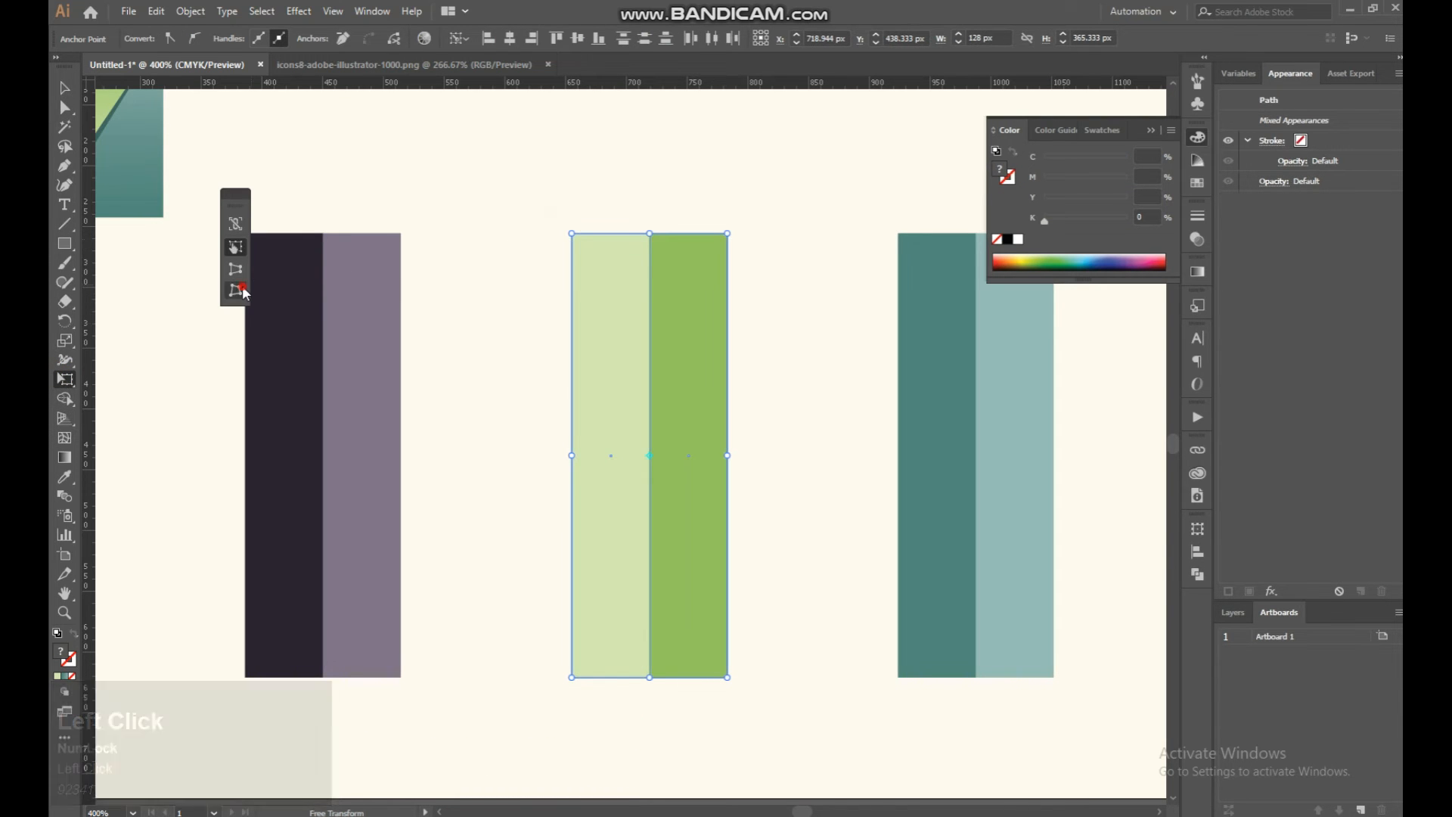
left_click_drag(652, 235, 588, 239)
key("ctrl+z")
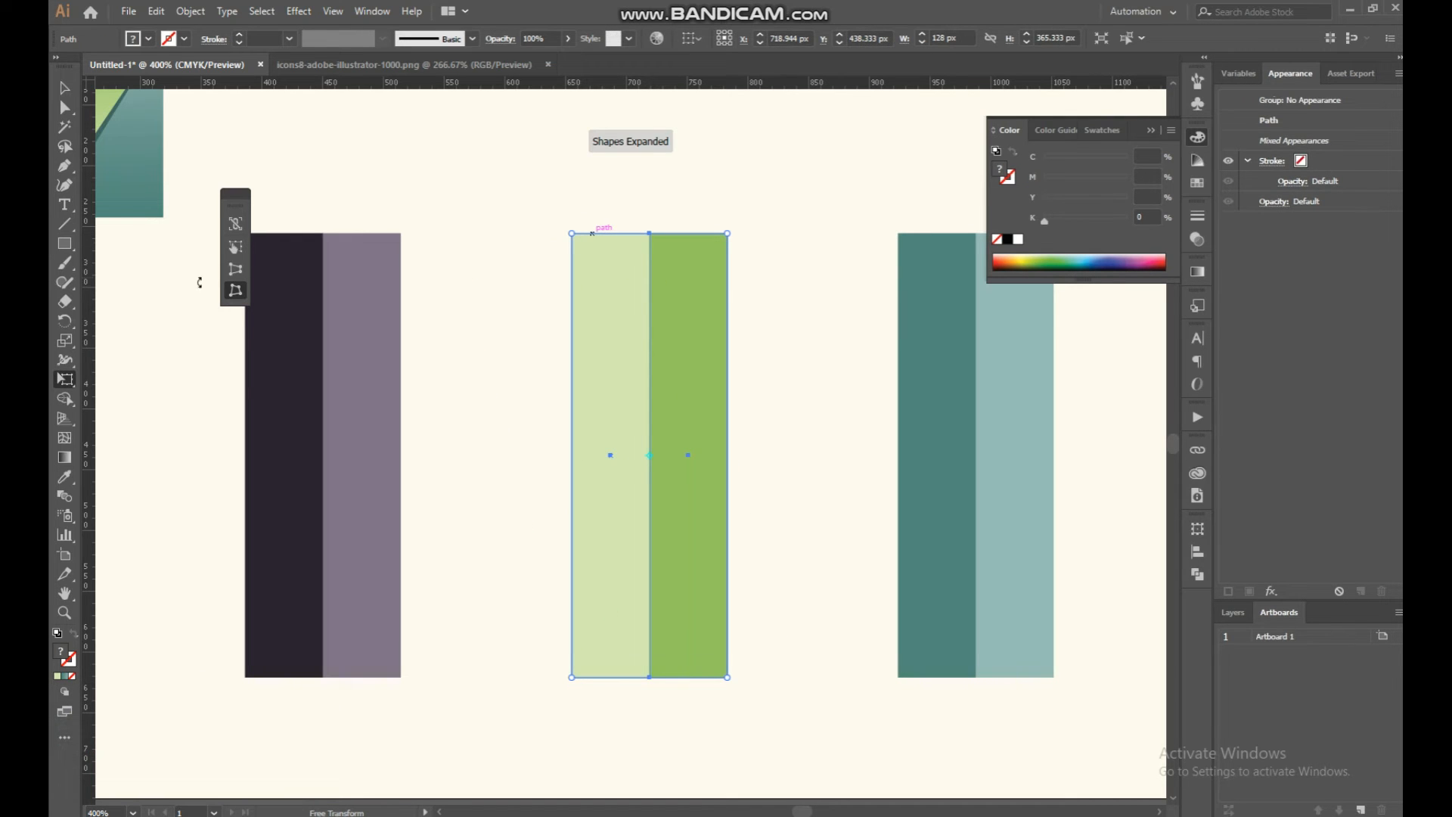
Step: Try to taper the green pair's top edge with Perspective Distort, and undo it
left_click(235, 271)
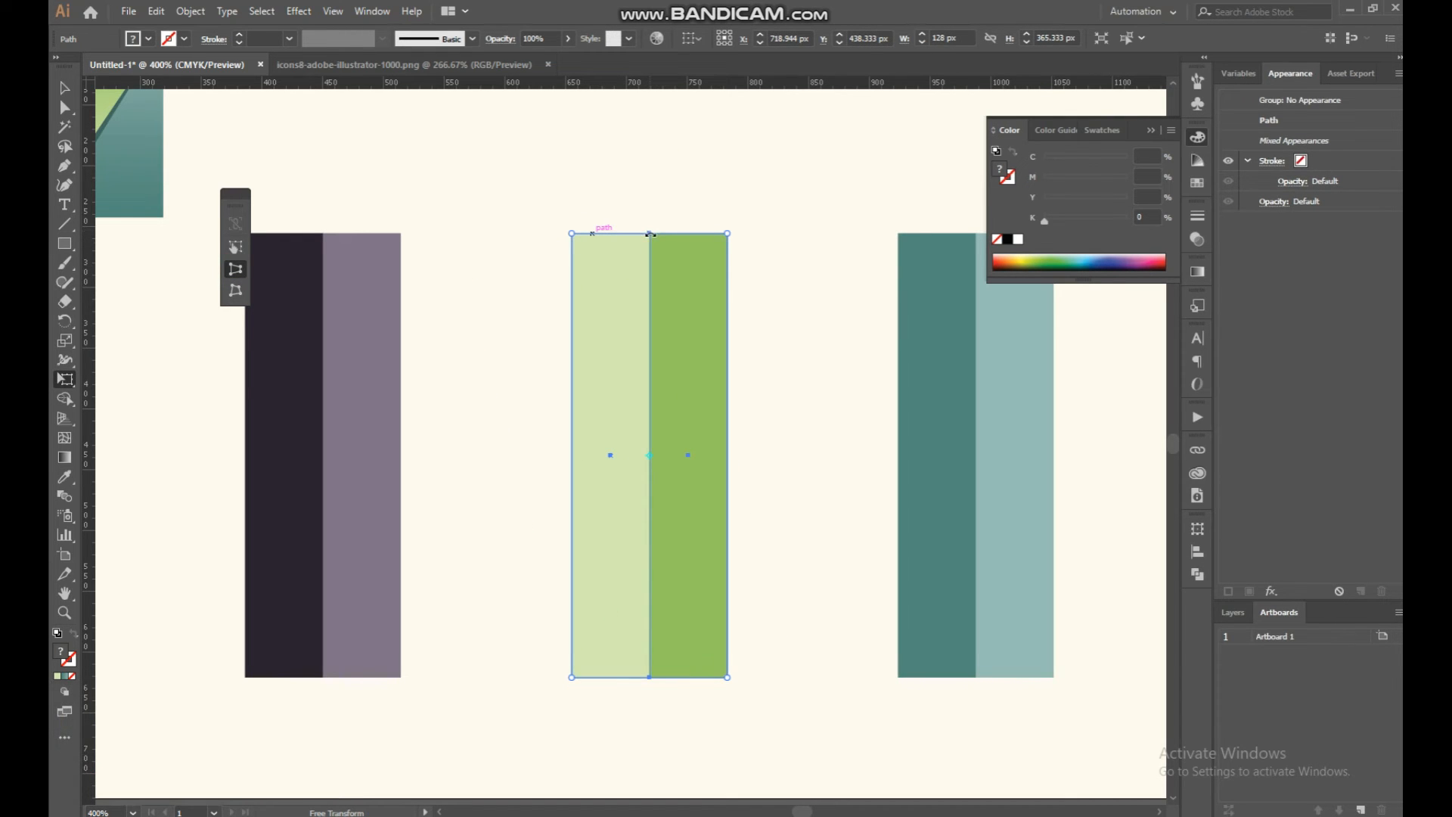
left_click_drag(728, 233, 678, 239)
key("ctrl+z")
Step: Slant the green pair with Free Distort so its top edge matches the purple pair's top edge and its base stays in place
left_click(234, 292)
left_click_drag(572, 235, 190, 203)
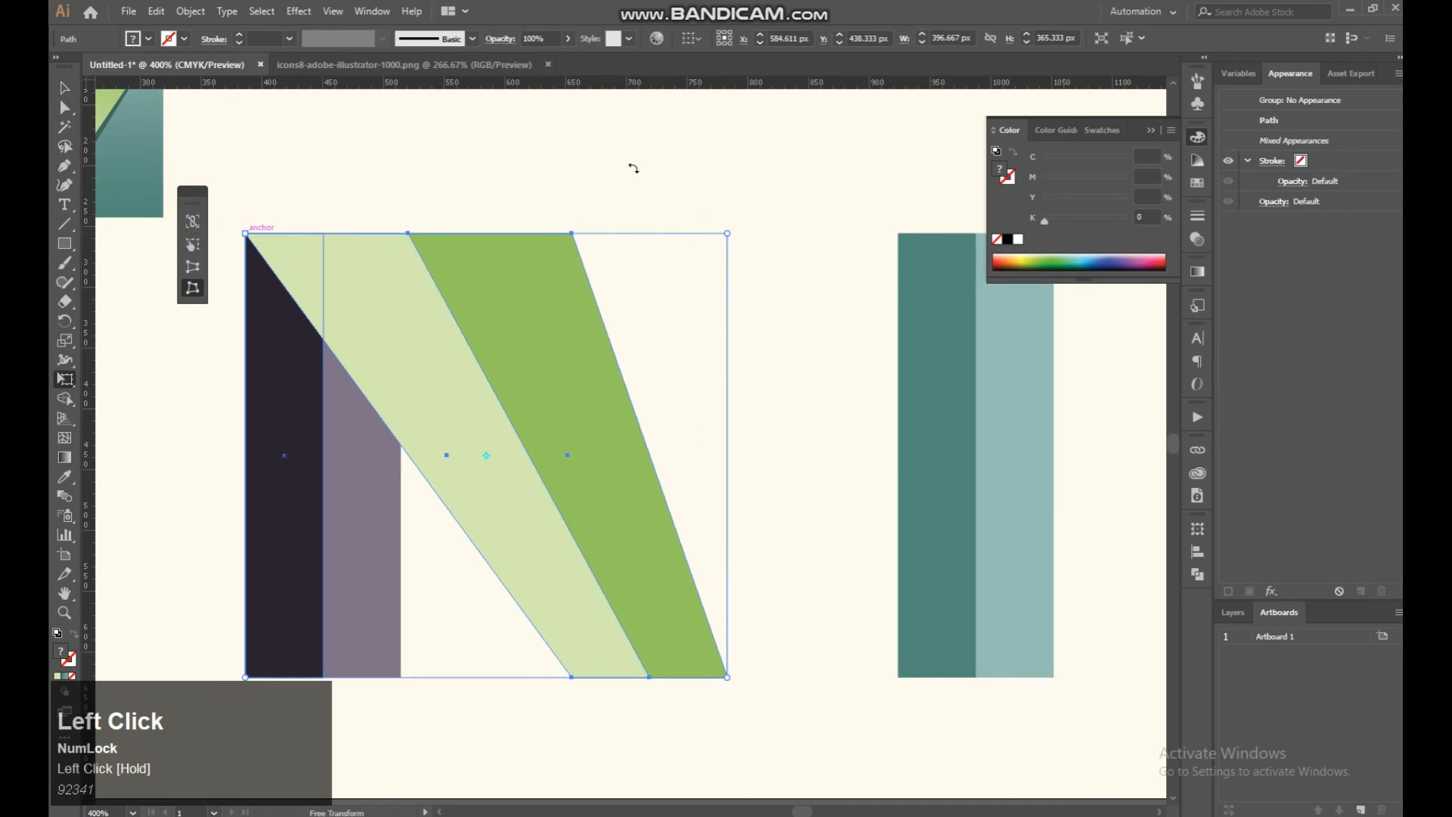
left_click_drag(727, 234, 408, 234)
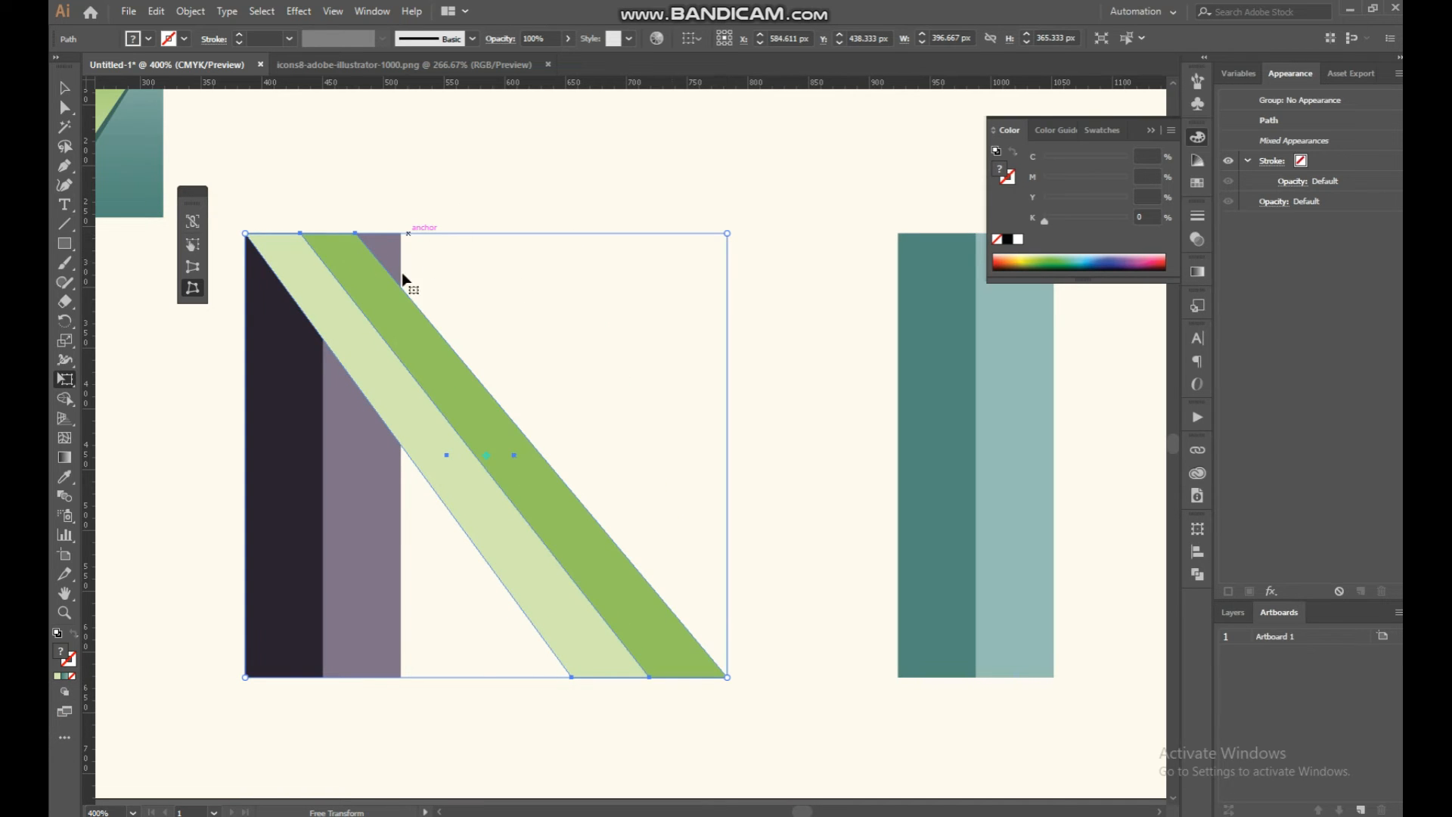
left_click(356, 233)
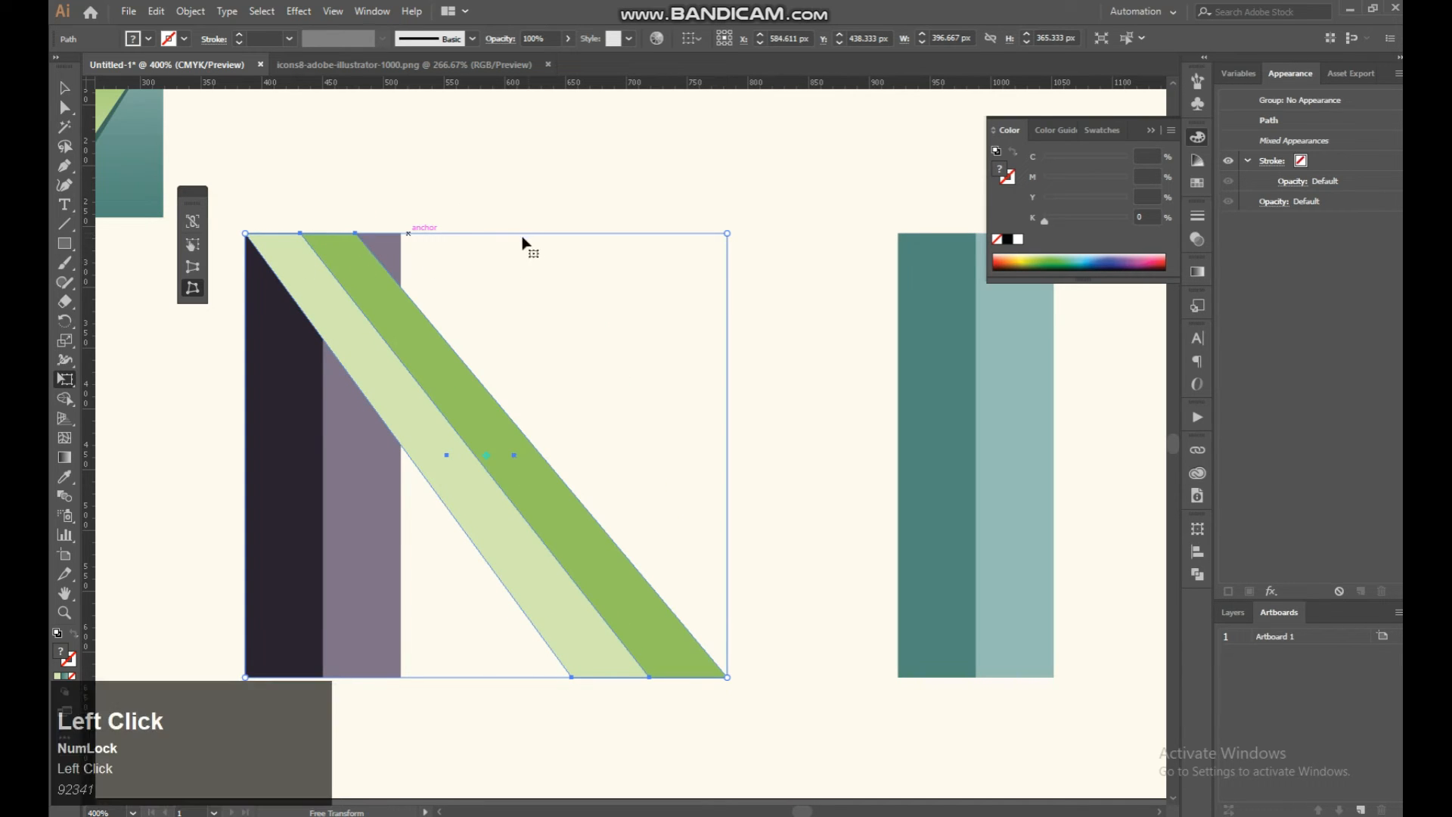
left_click_drag(728, 234, 914, 234)
left_click(566, 191)
left_click(66, 90)
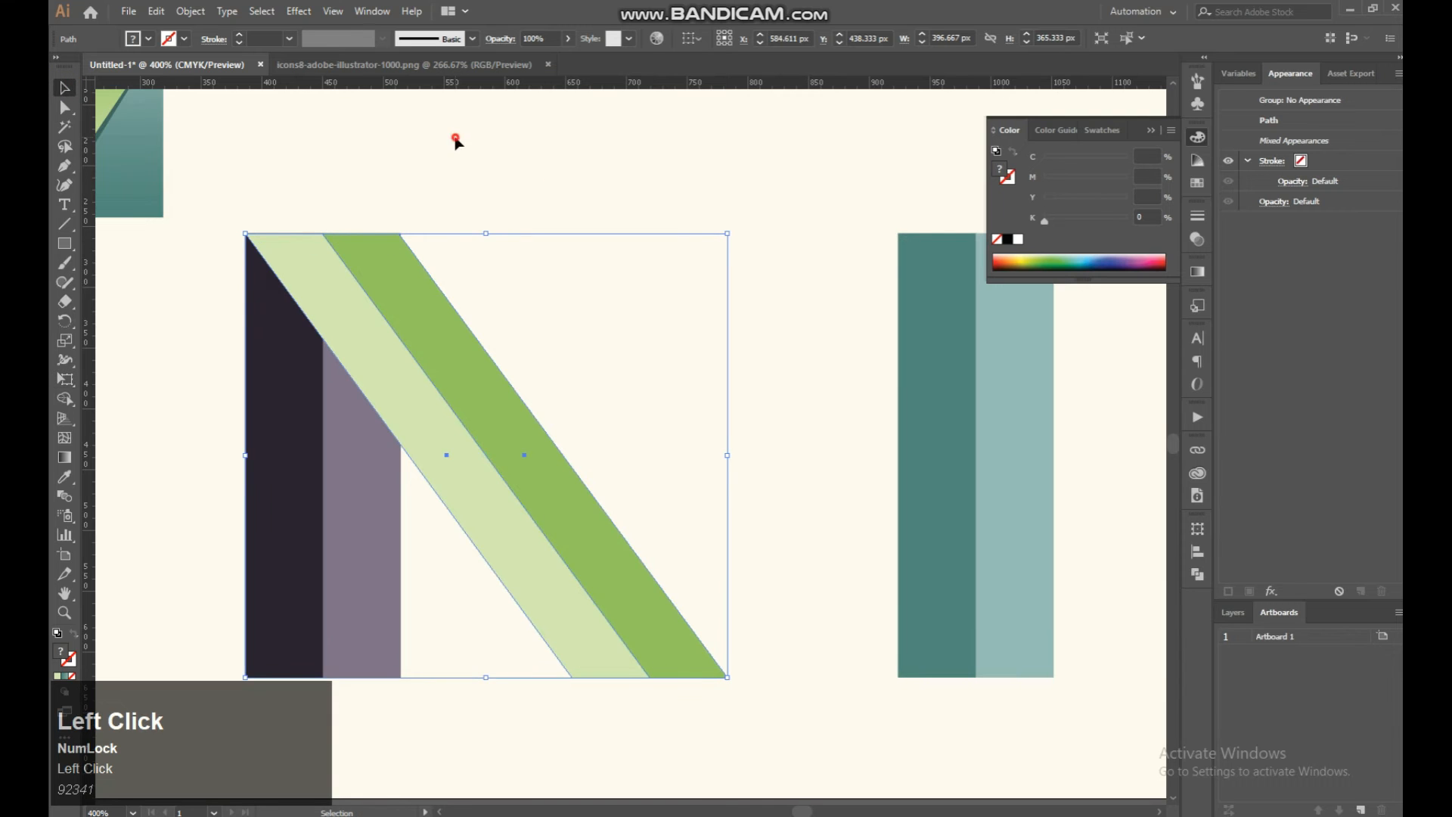
left_click(464, 149)
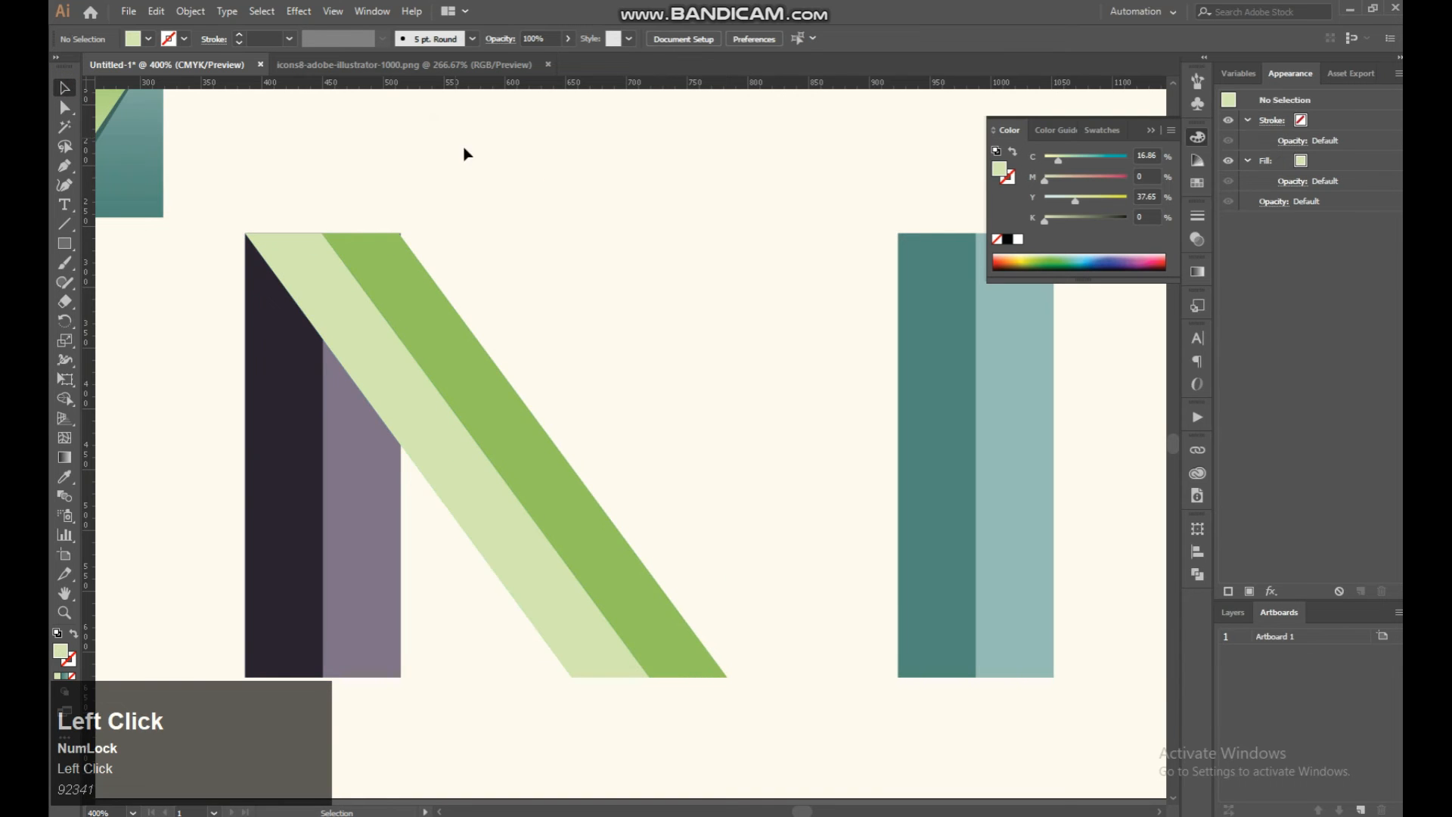
Step: Reflect a copy of the slanted green pair across the vertical axis and move it to meet the teal pair's top edge
left_click(517, 474)
right_click(517, 473)
mouse_move(651, 647)
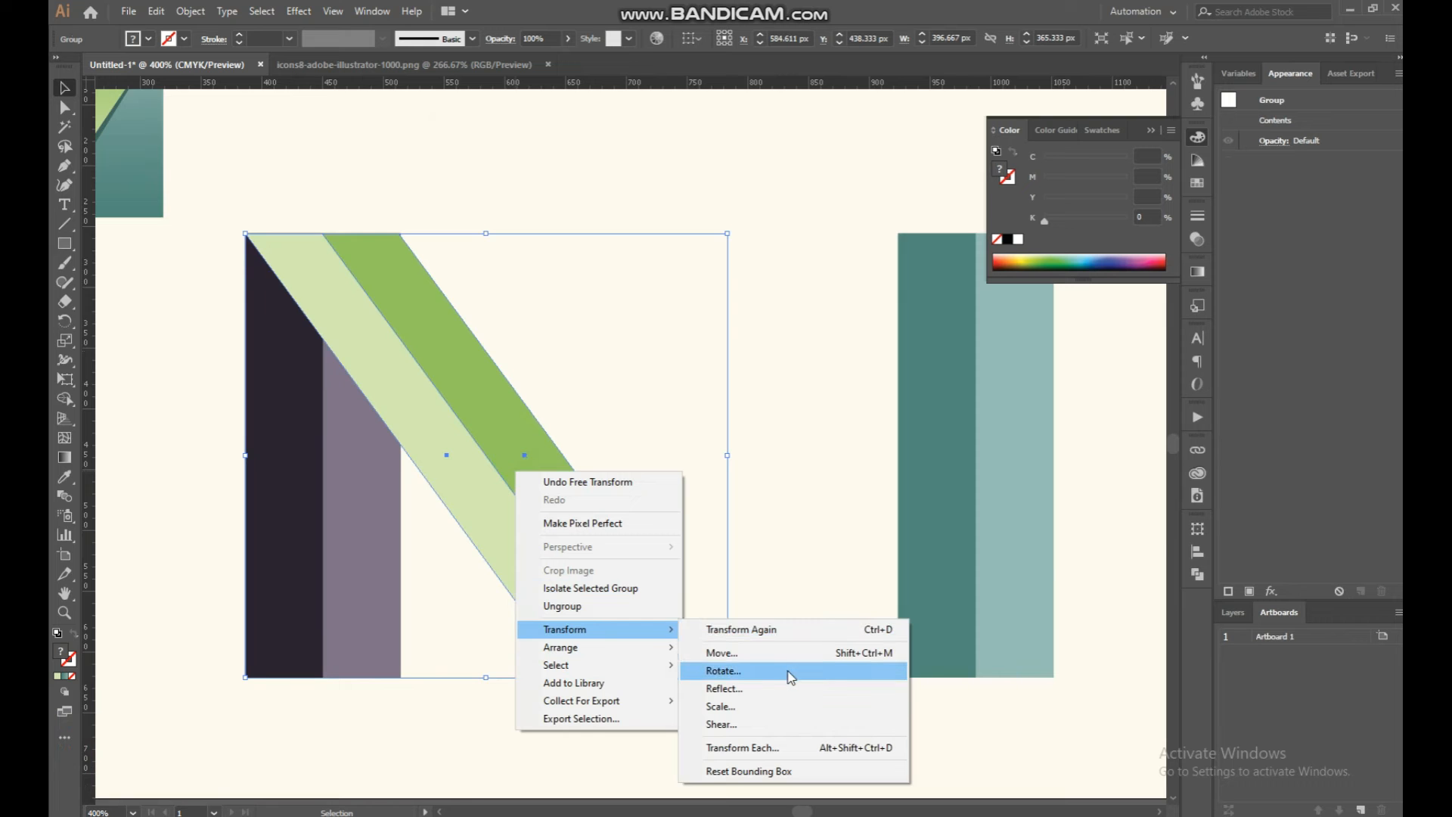
left_click(787, 689)
left_click(834, 527)
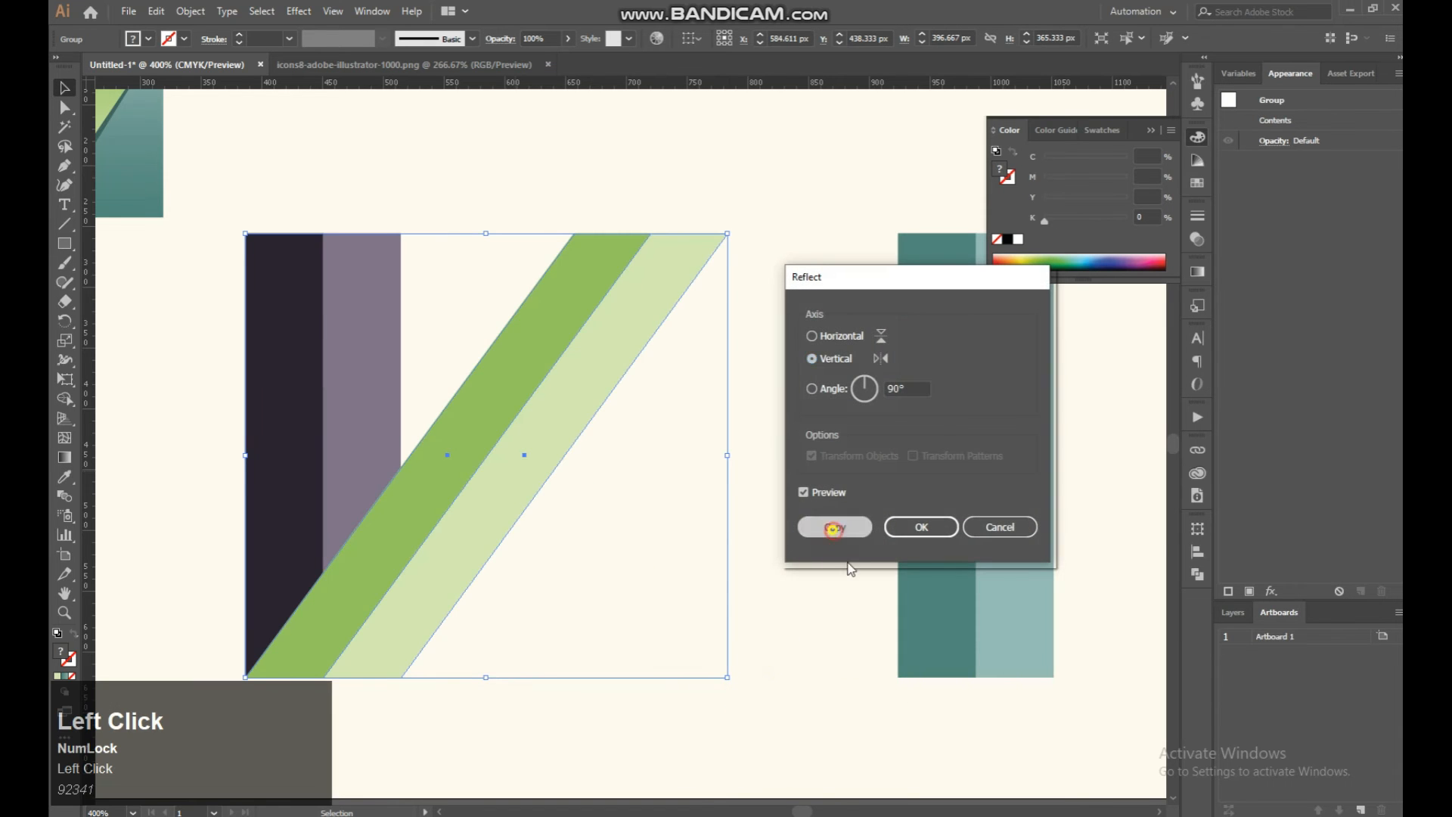
left_click_drag(459, 511, 789, 516)
Step: Recolour the upper strip of the purple-side diagonal with the yellow palette swatch
key("ctrl")
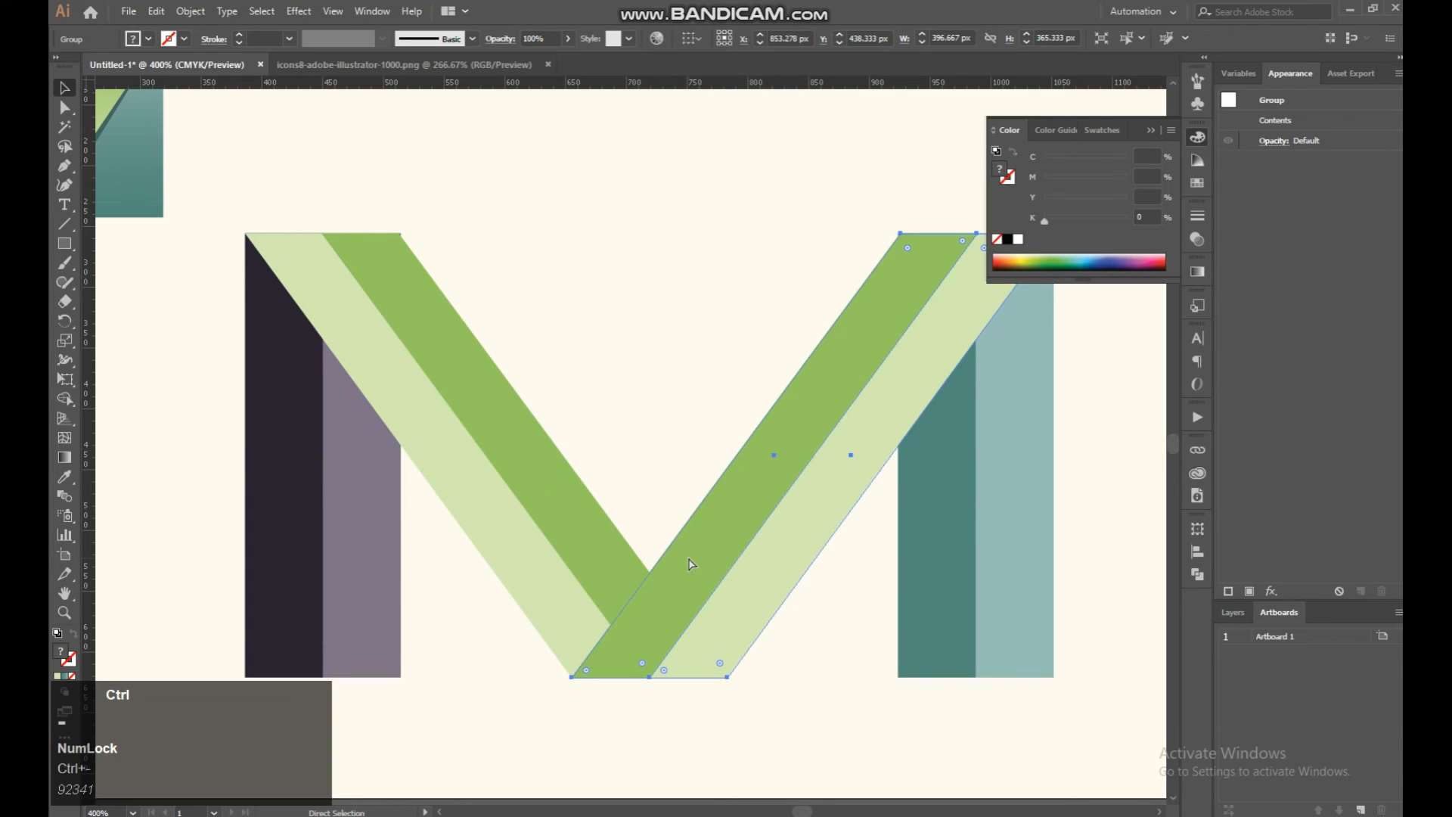
key("ctrl+minus")
key("space")
left_click_drag(645, 450, 774, 572)
left_click(535, 551)
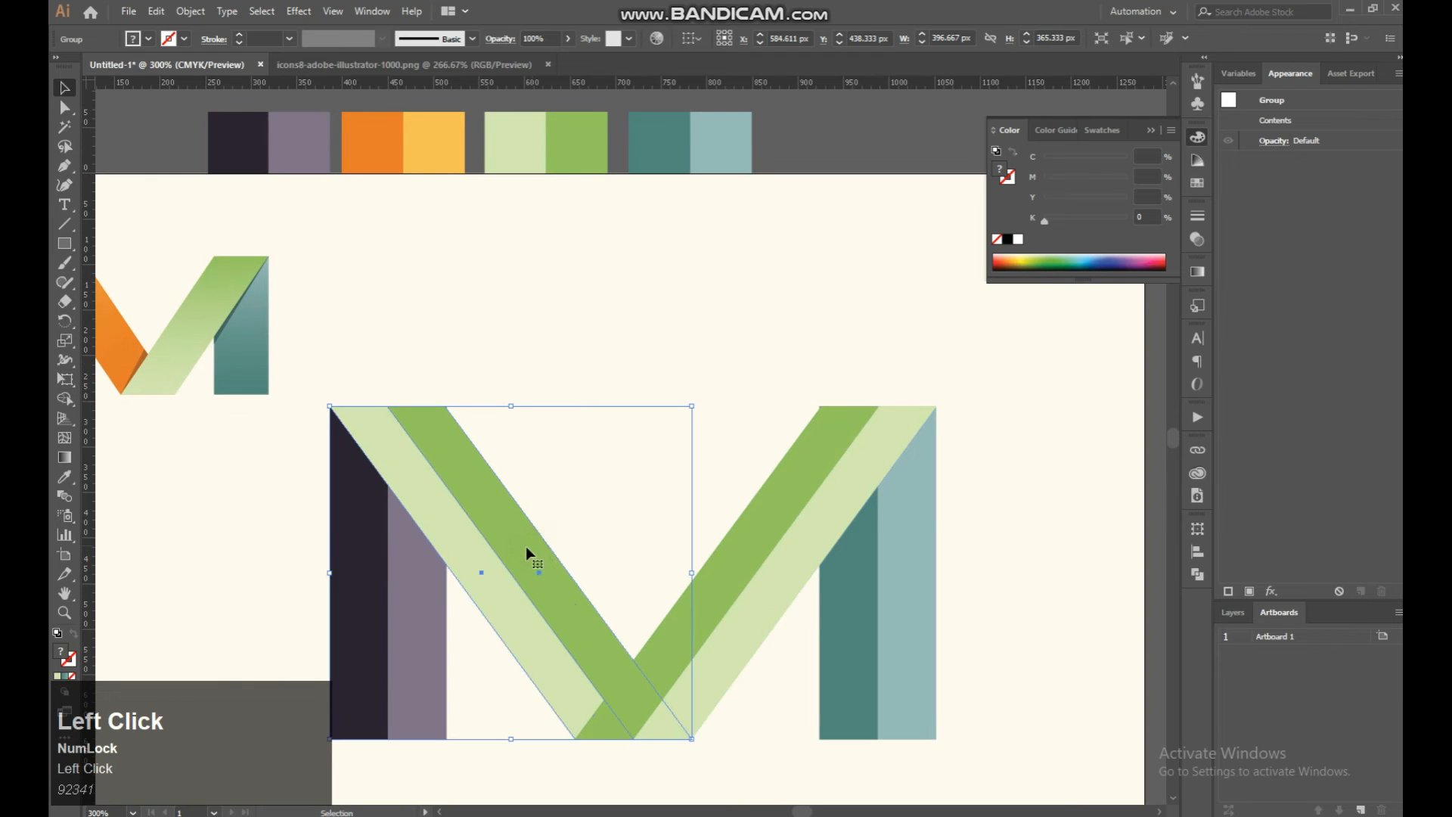
left_click(65, 109)
left_click(438, 452)
left_click(445, 448)
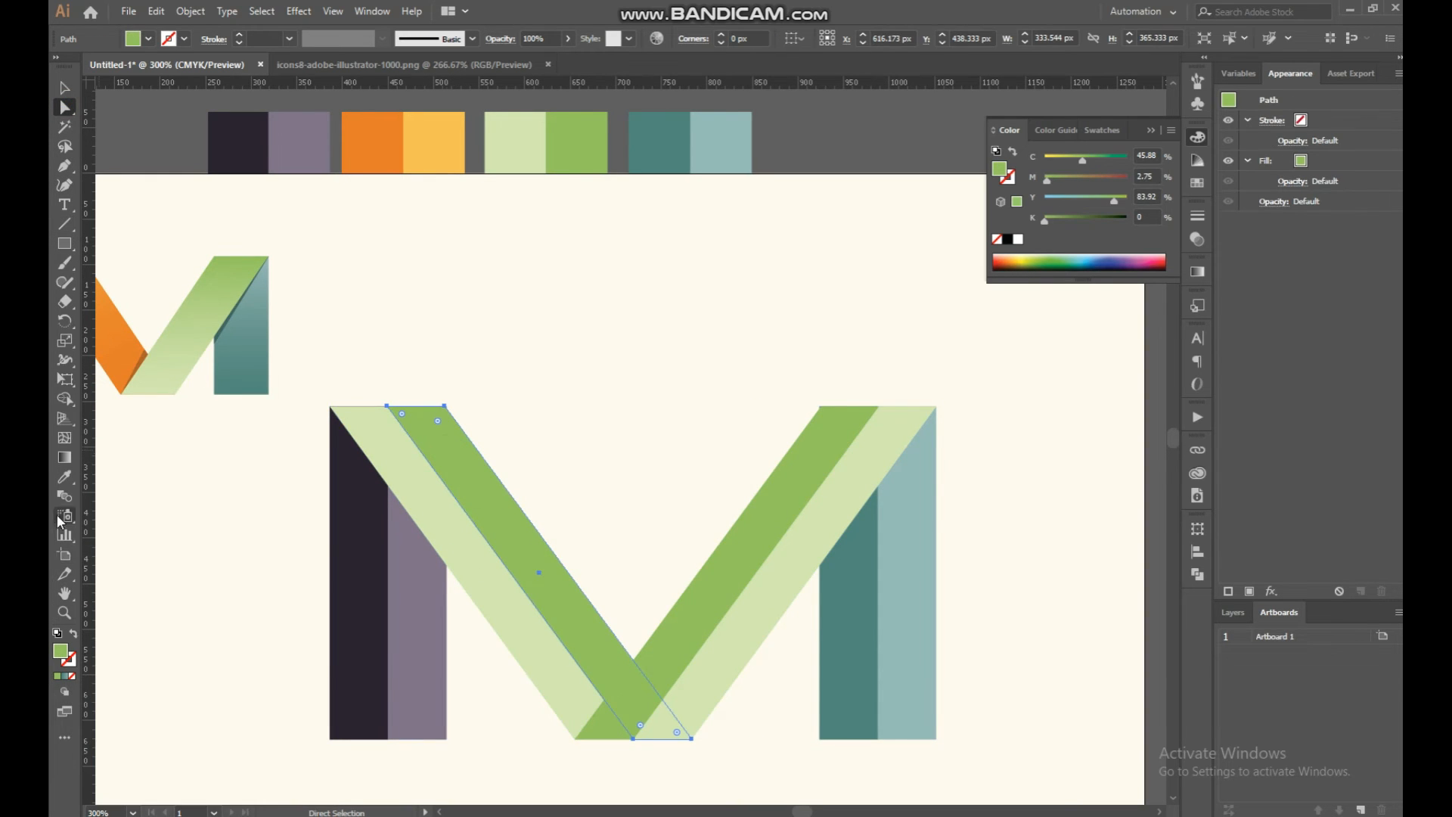
left_click(60, 489)
left_click(72, 476)
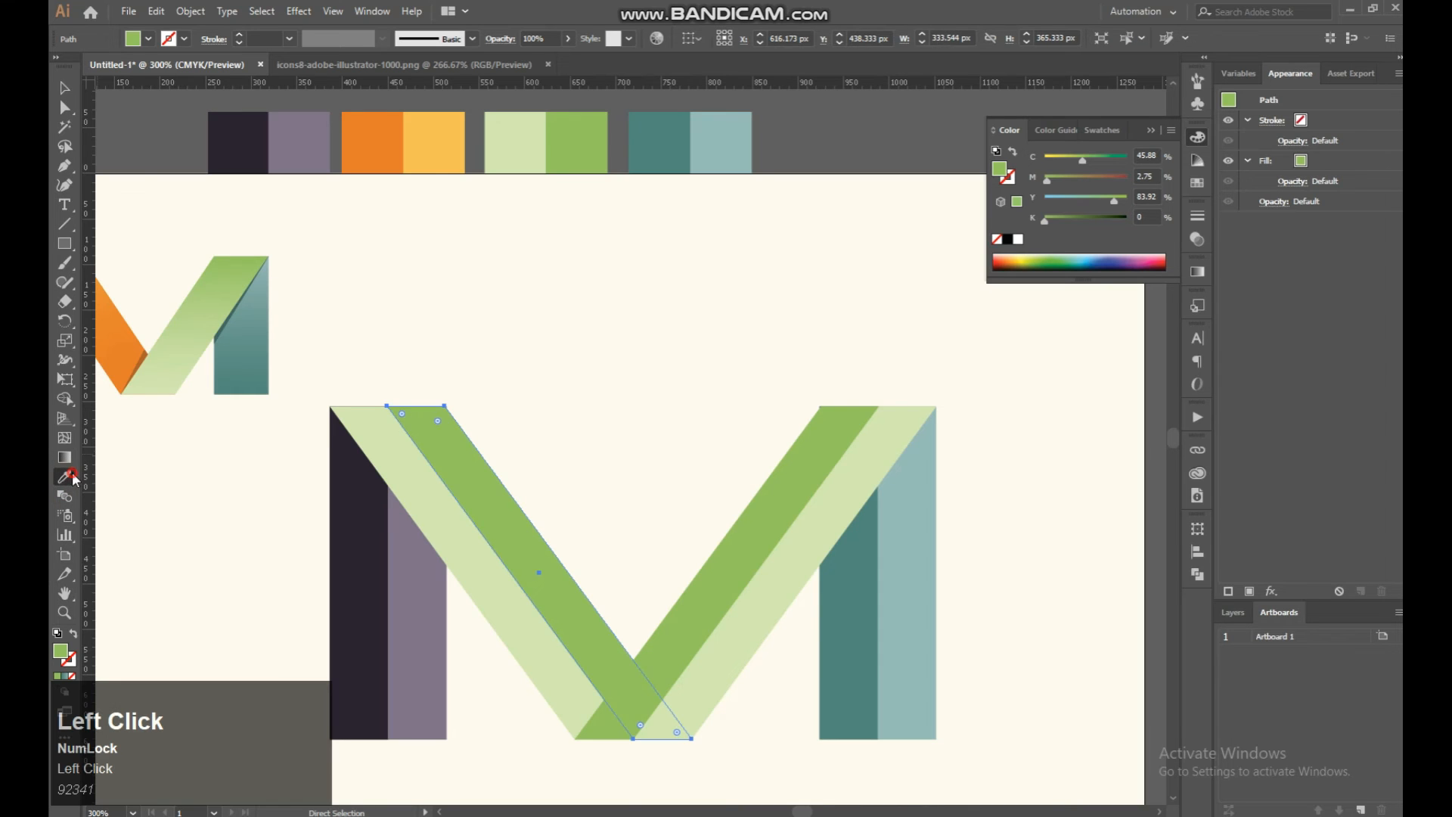
key("a")
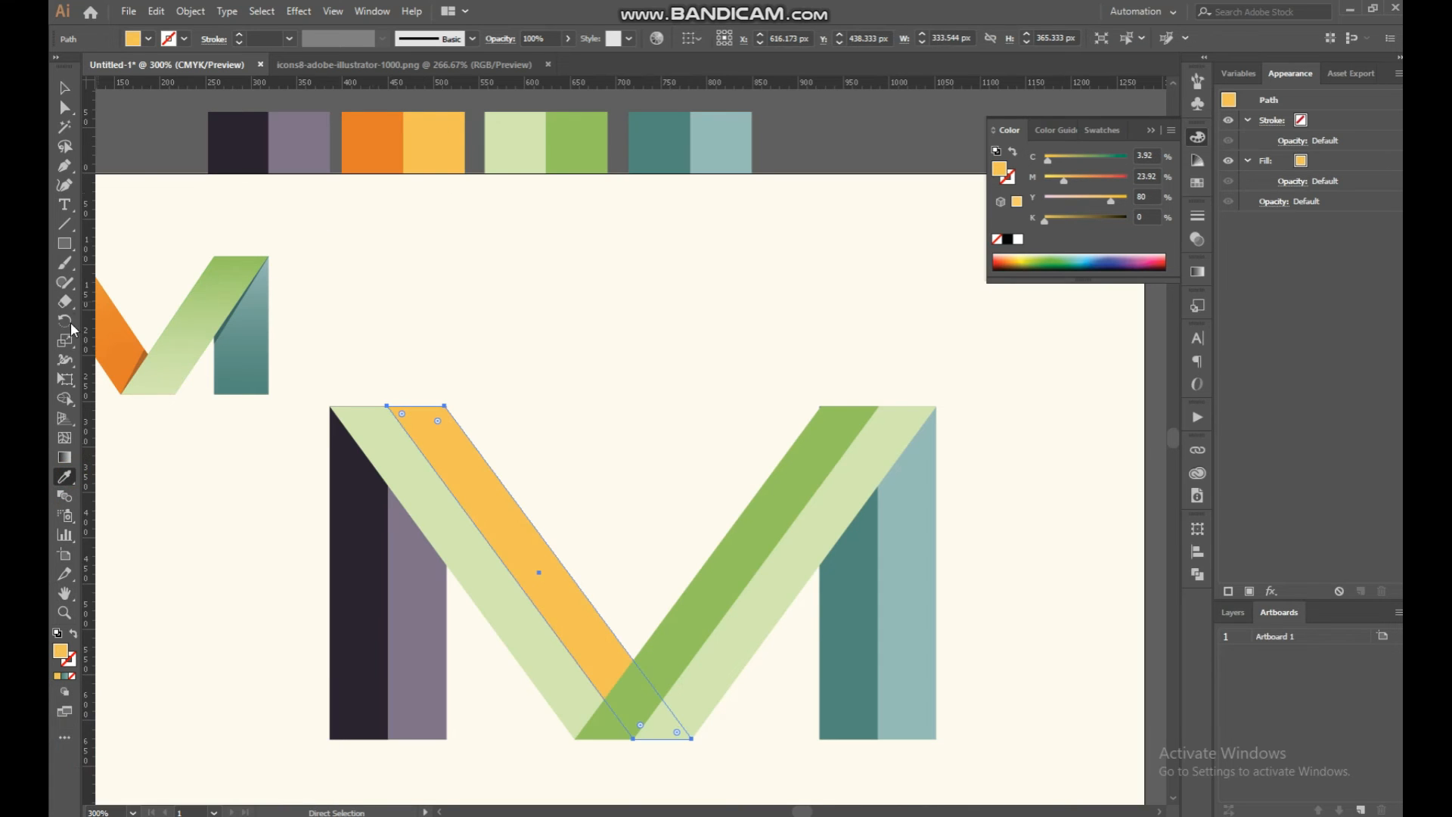
Step: Recolour the lower strip of the same diagonal with the orange palette swatch and clear the selection
left_click(68, 111)
left_click(380, 452)
left_click(65, 477)
left_click(355, 144)
left_click(65, 88)
left_click(600, 250)
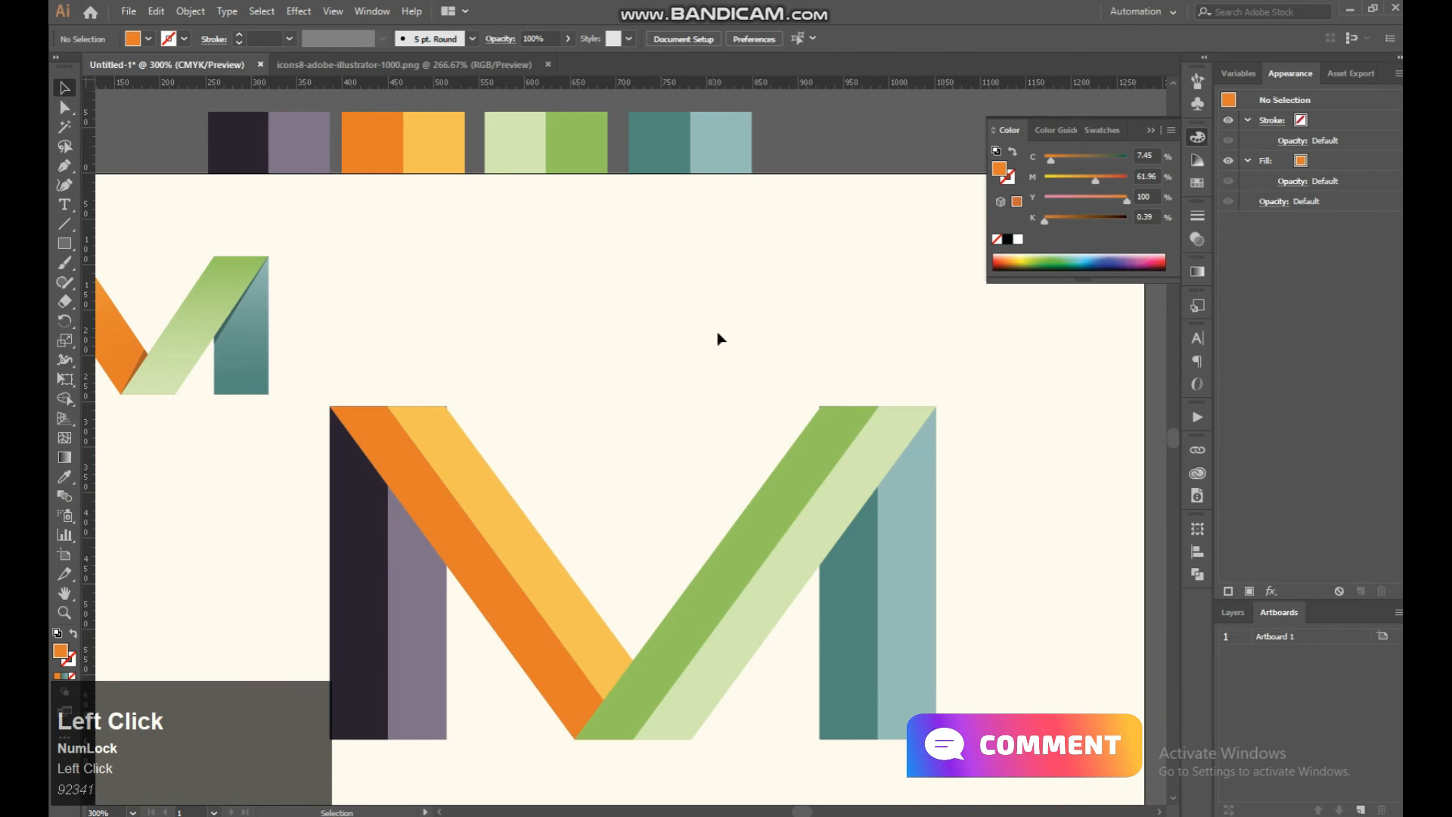
left_click_drag(1009, 356, 413, 770)
left_click(784, 260)
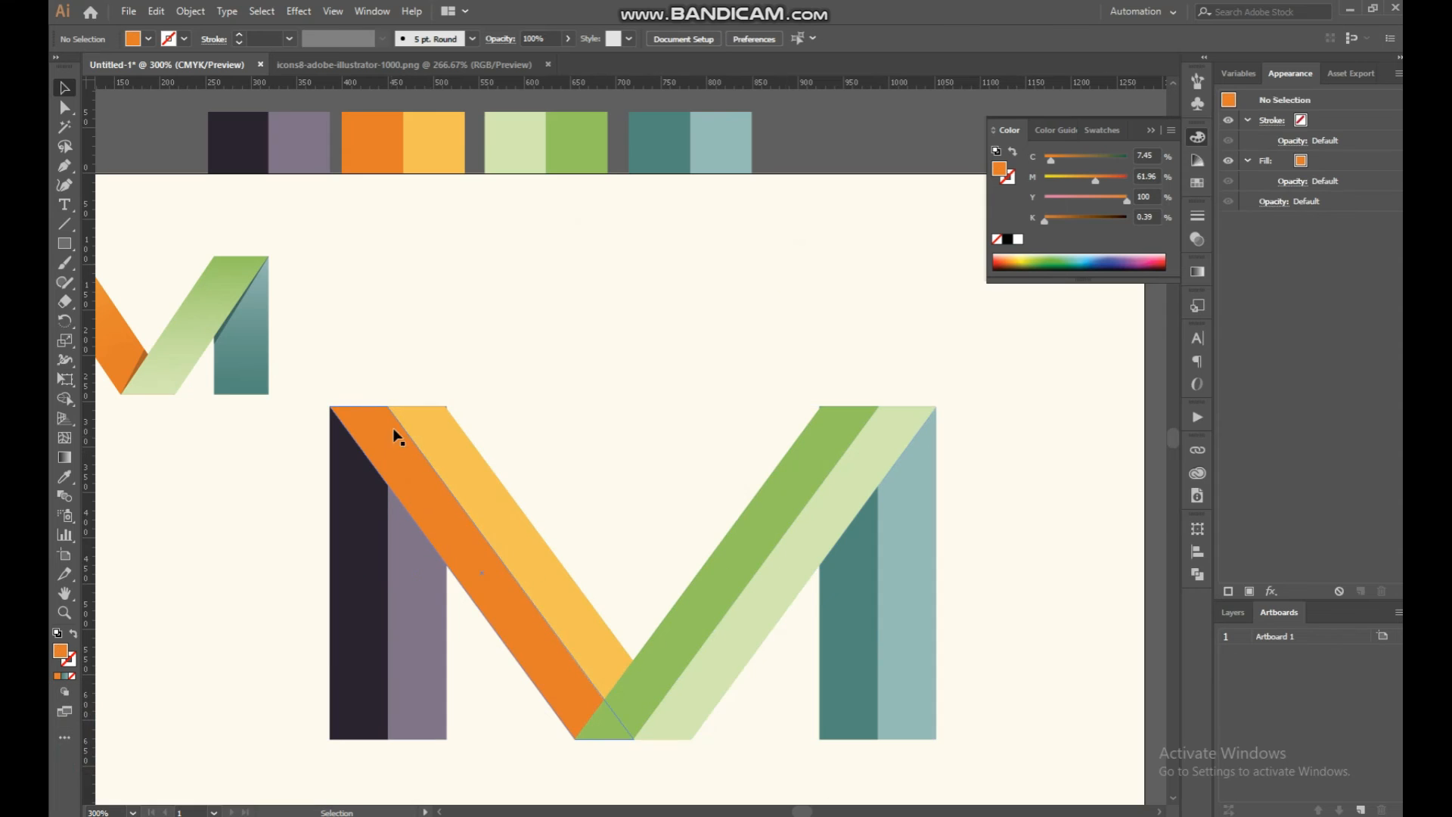
Step: Draw a thin triangular shadow wedge with the Pen tool beneath the orange diagonal, across the purple pair
key("ctrl+plus")
key("space")
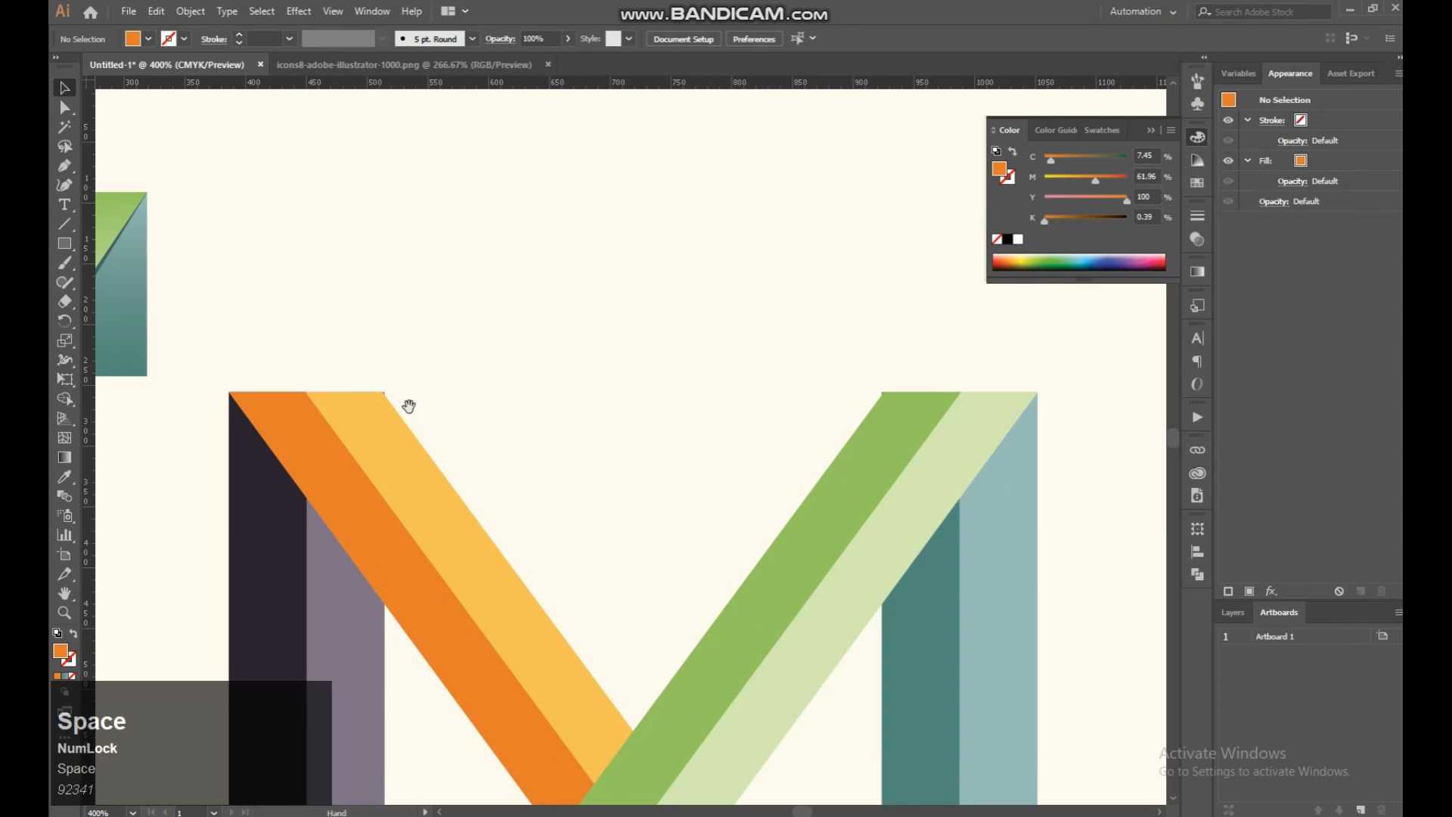
left_click_drag(406, 416, 638, 301)
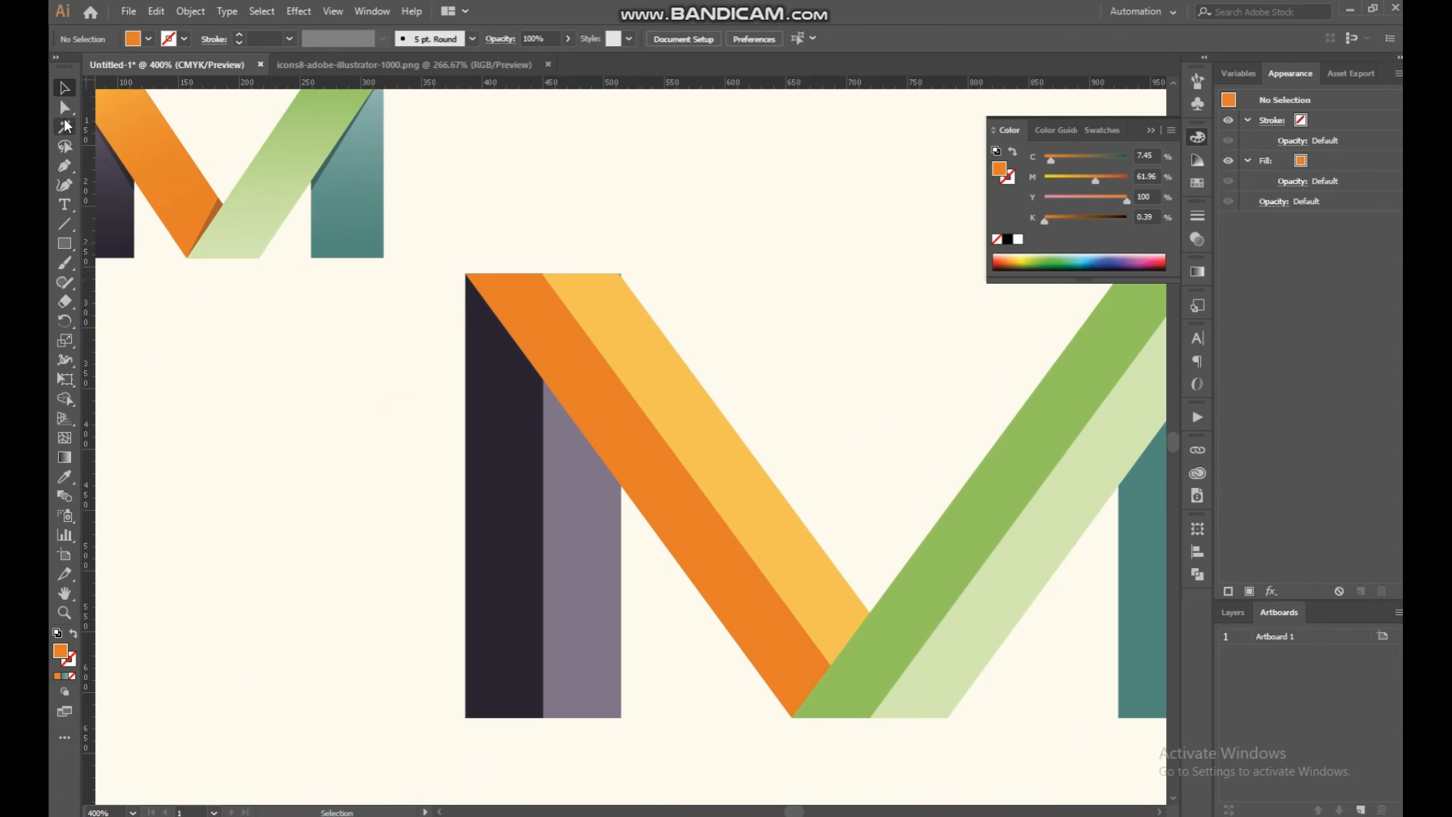
left_click(65, 168)
left_click(465, 274)
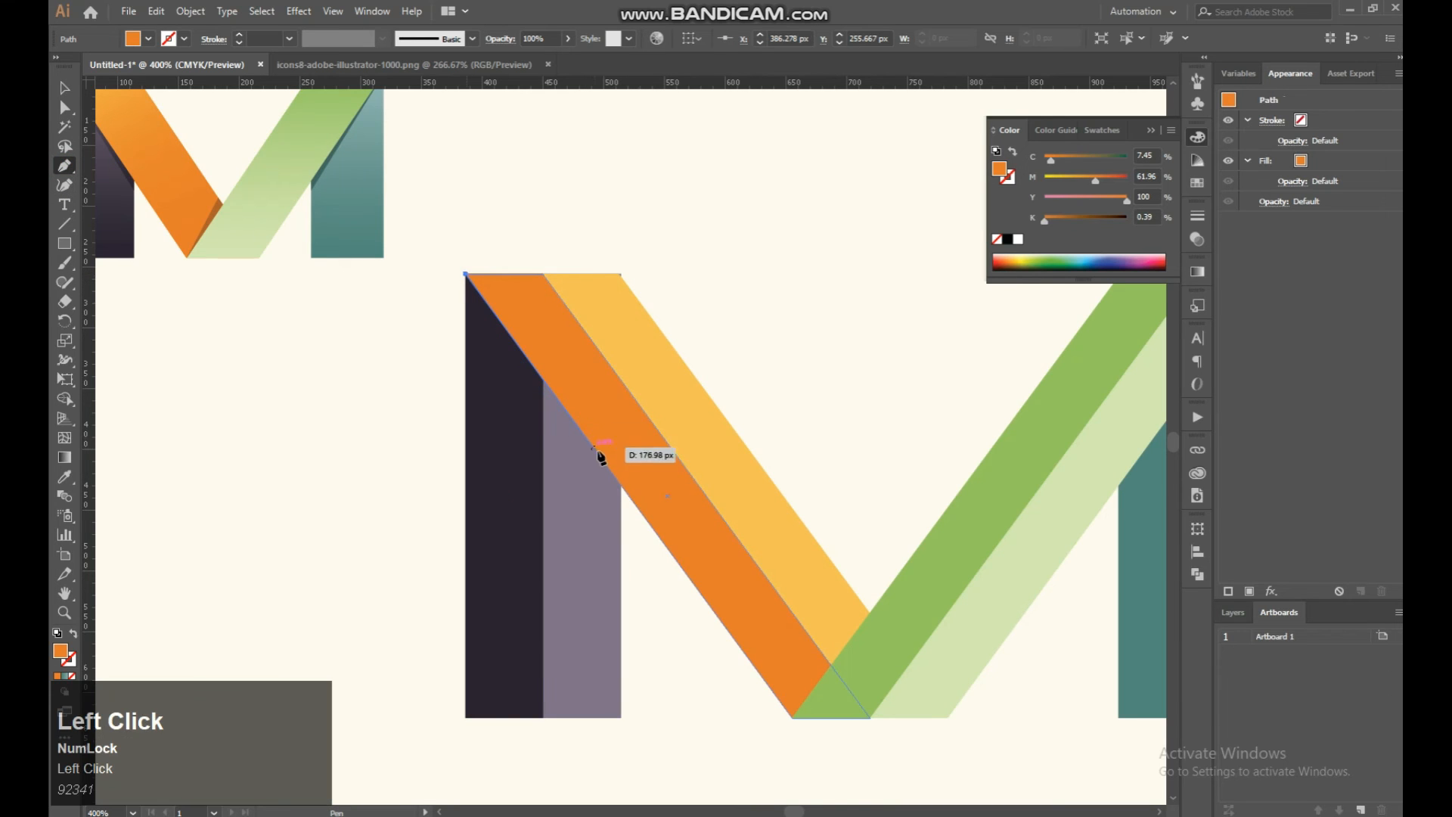
left_click(622, 486)
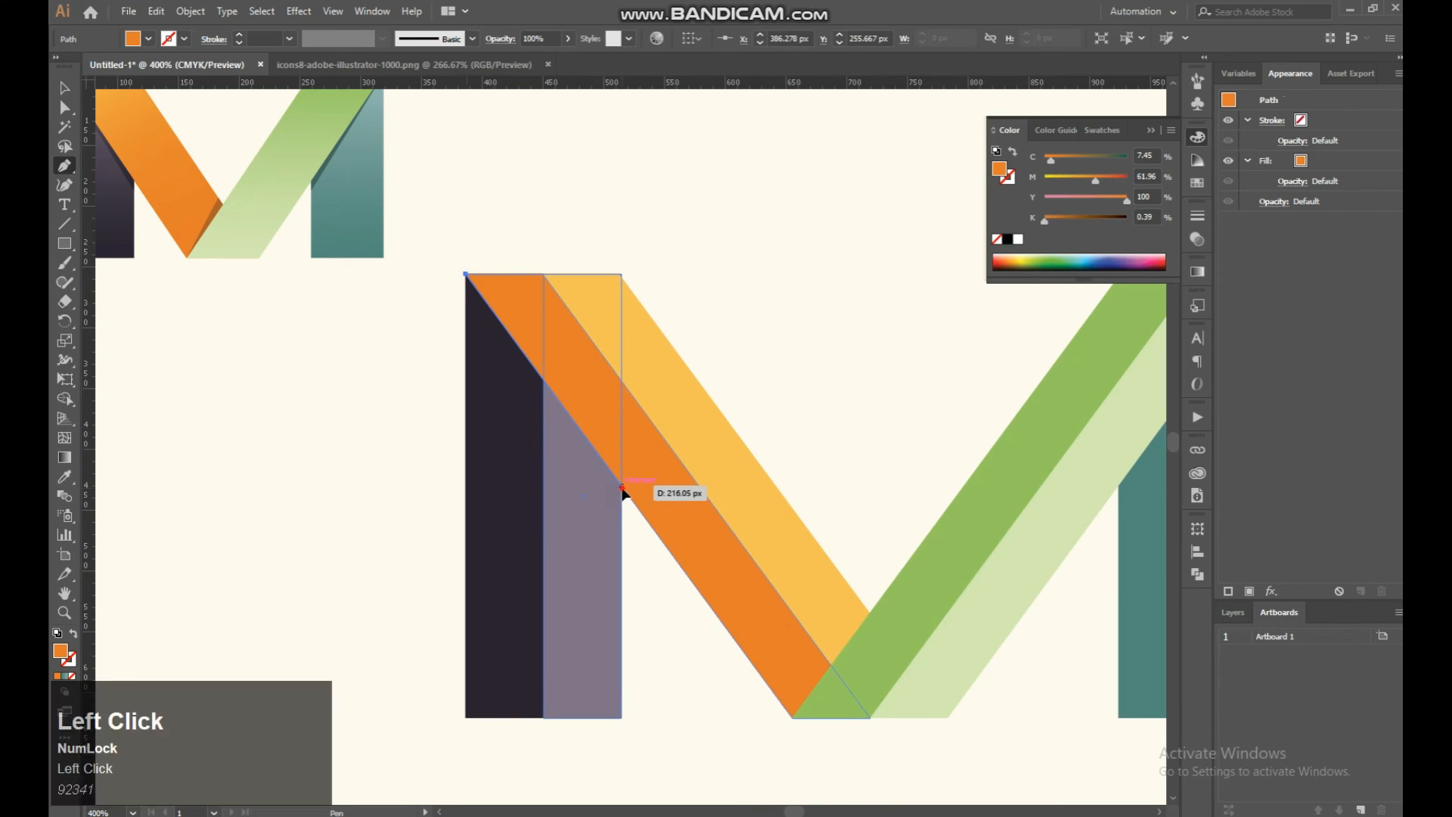
left_click(622, 516)
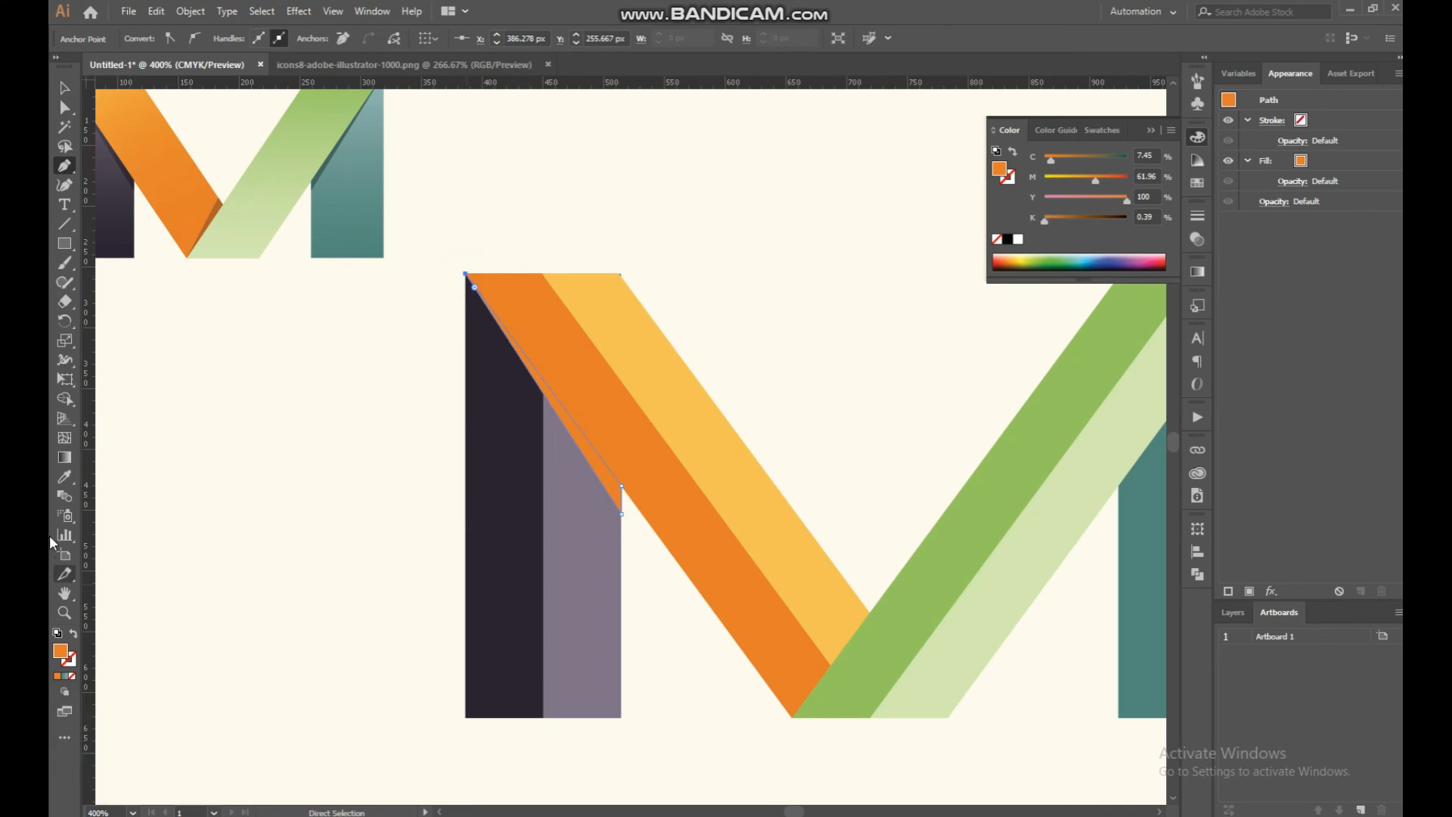
Step: Fill the shadow wedge with the dark purple bar's colour, try lighter tints, and settle on a darker Color Guide shade
left_click(64, 476)
left_click(506, 500)
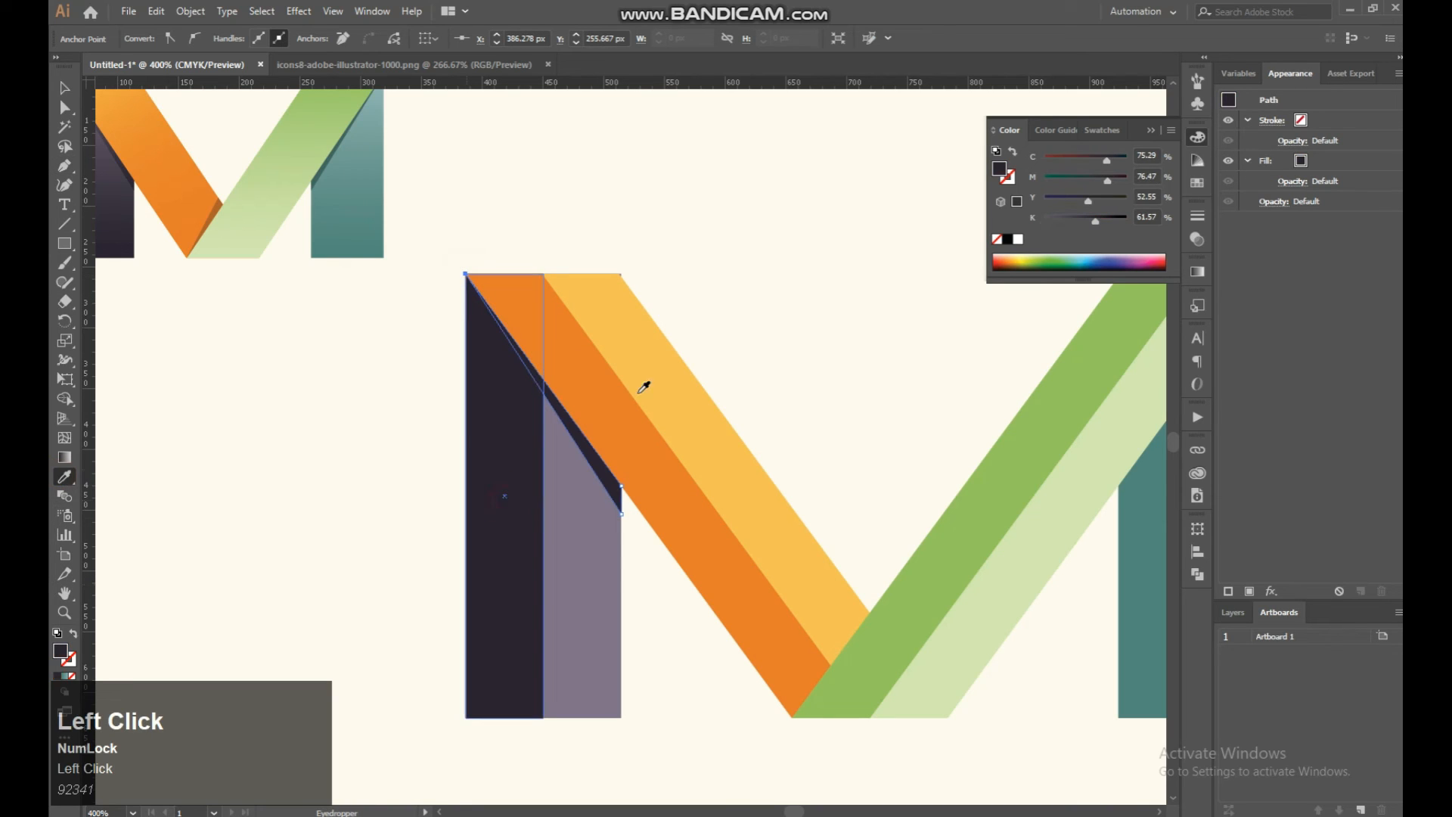
left_click(1198, 162)
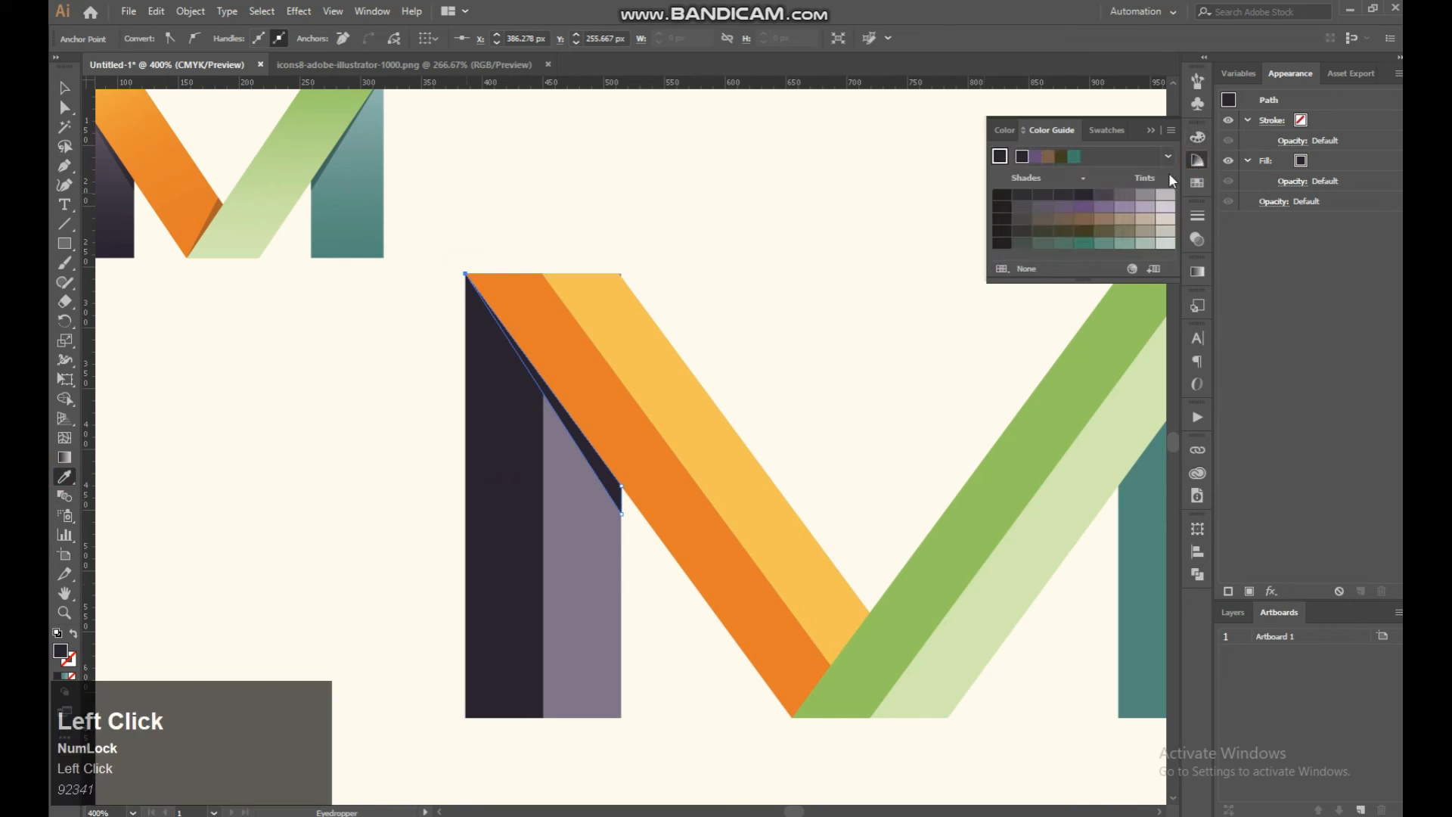
left_click(1149, 200)
left_click(1167, 197)
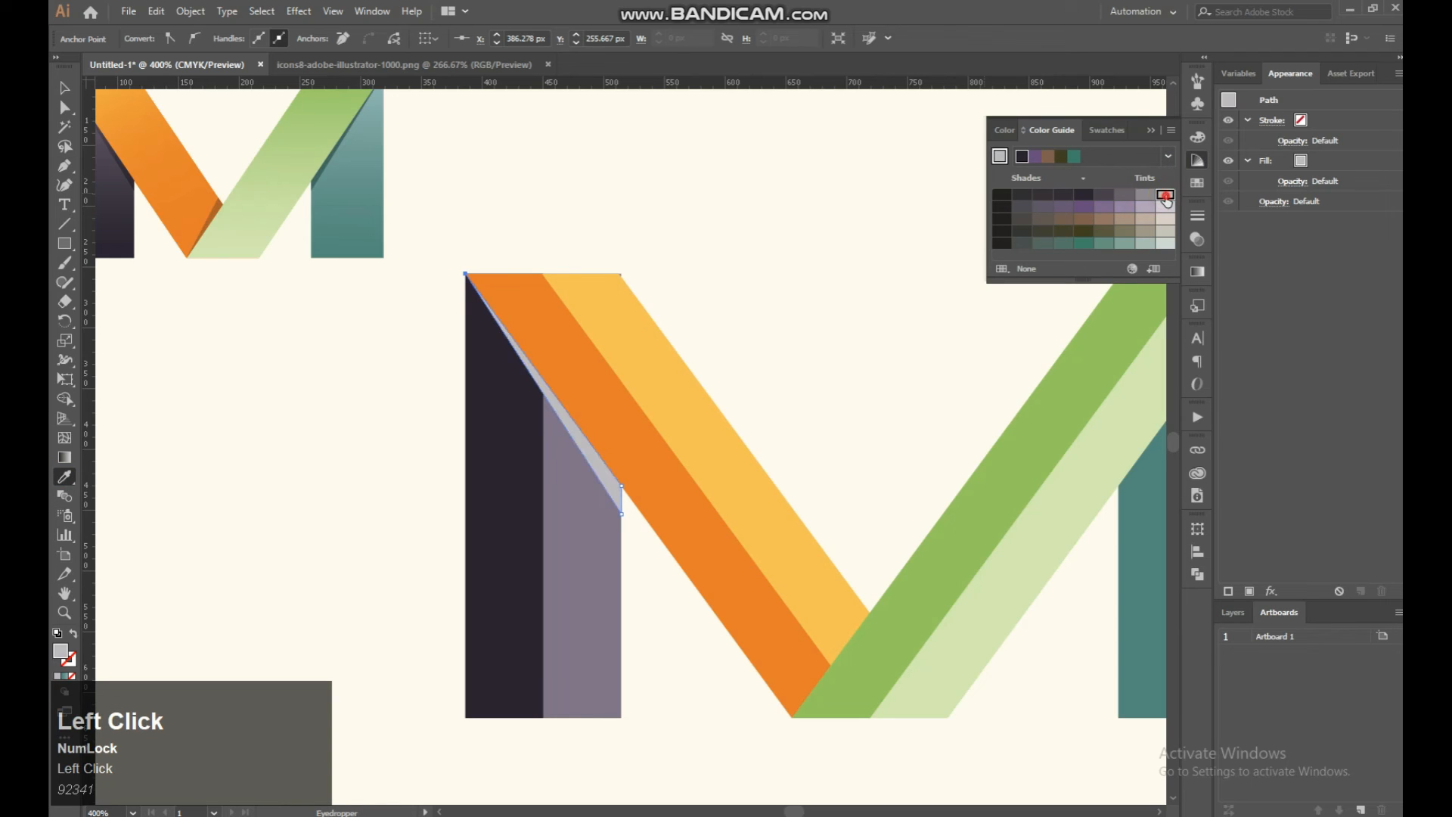
left_click(1059, 196)
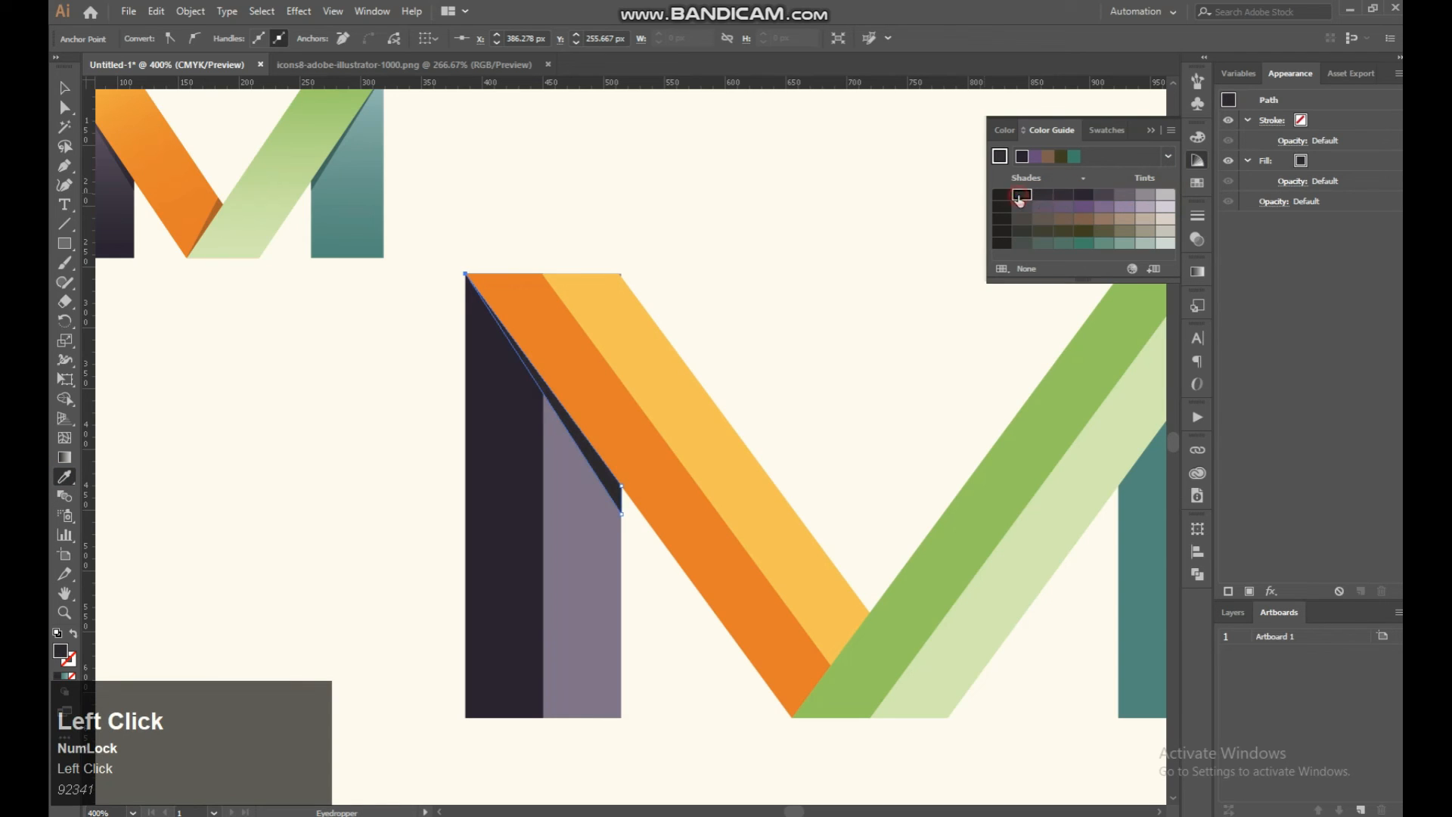
key("v")
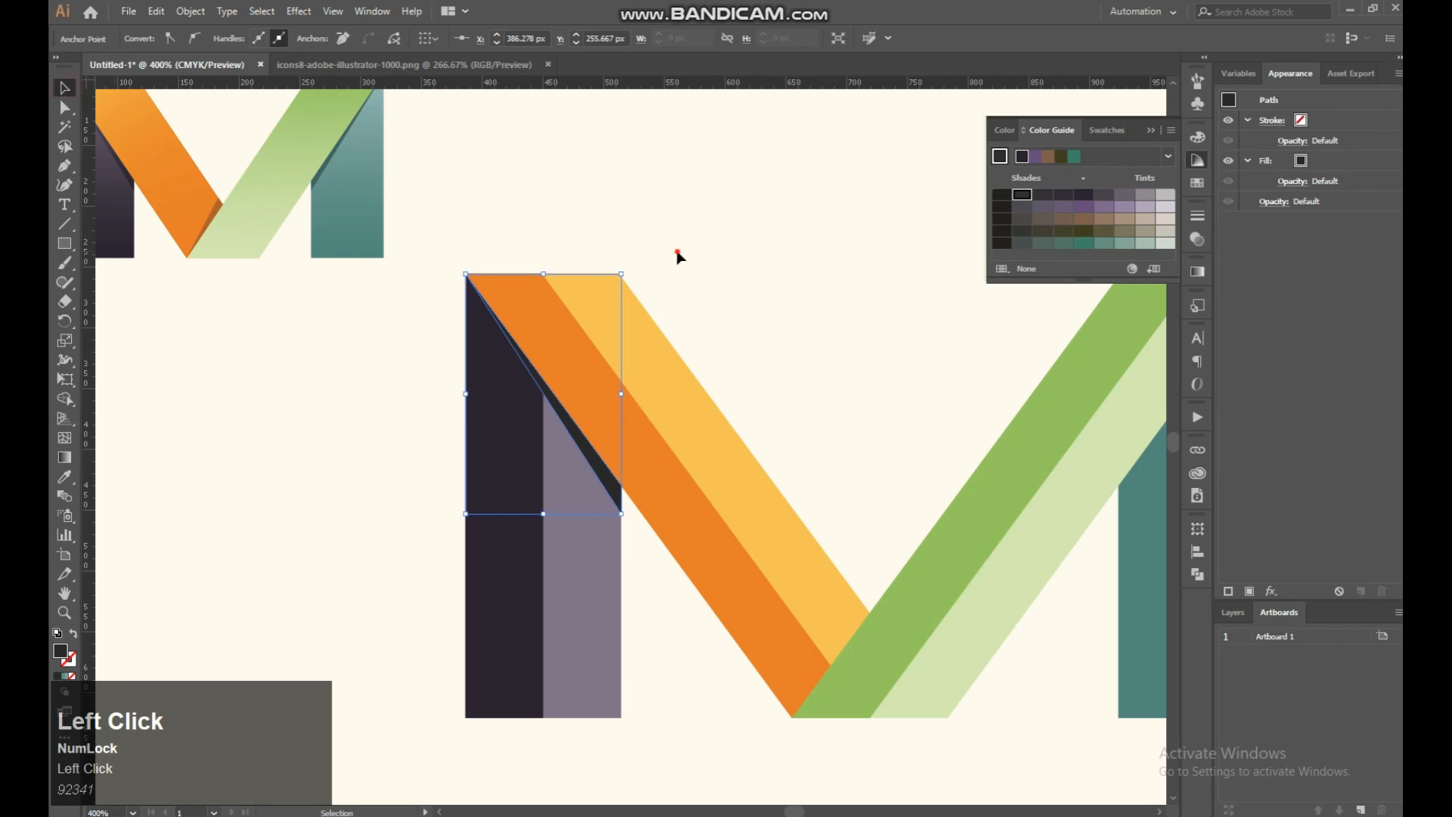
left_click(678, 257)
Step: Undo the wedge's last shade change and delete the shadow wedge
left_click_drag(784, 292, 539, 243)
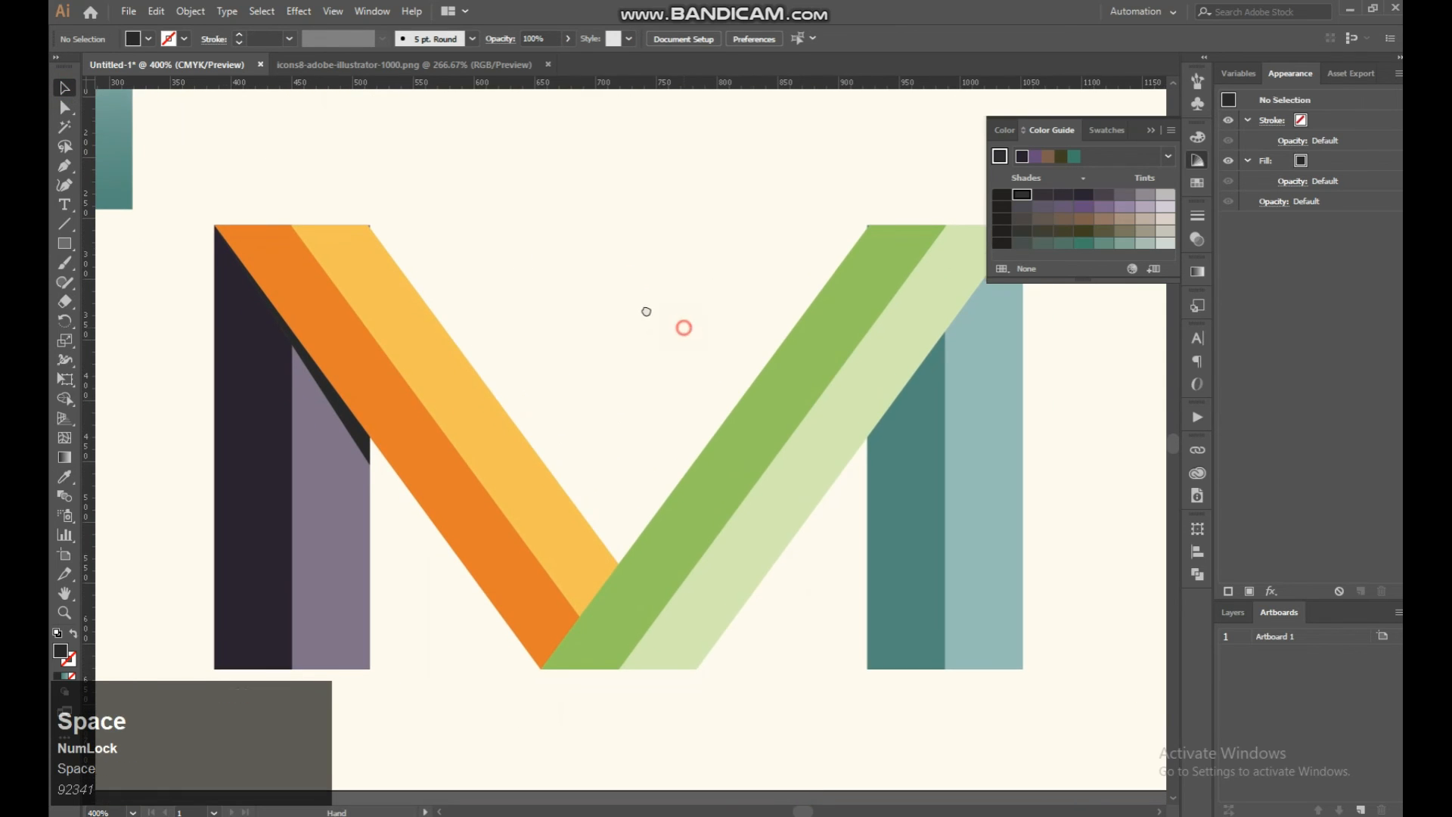
left_click_drag(685, 324, 646, 301)
left_click_drag(658, 366, 658, 360)
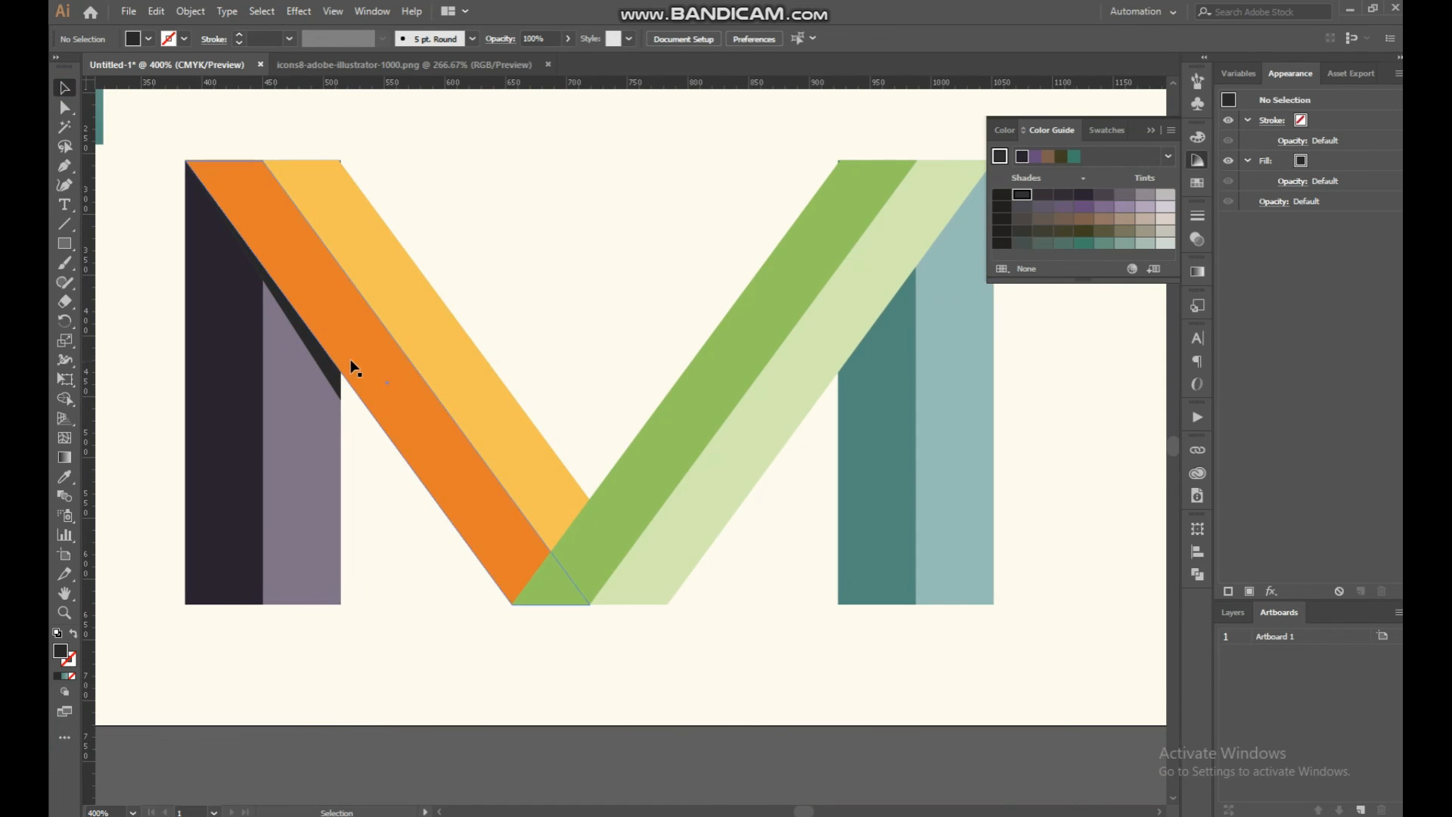
key("ctrl+z")
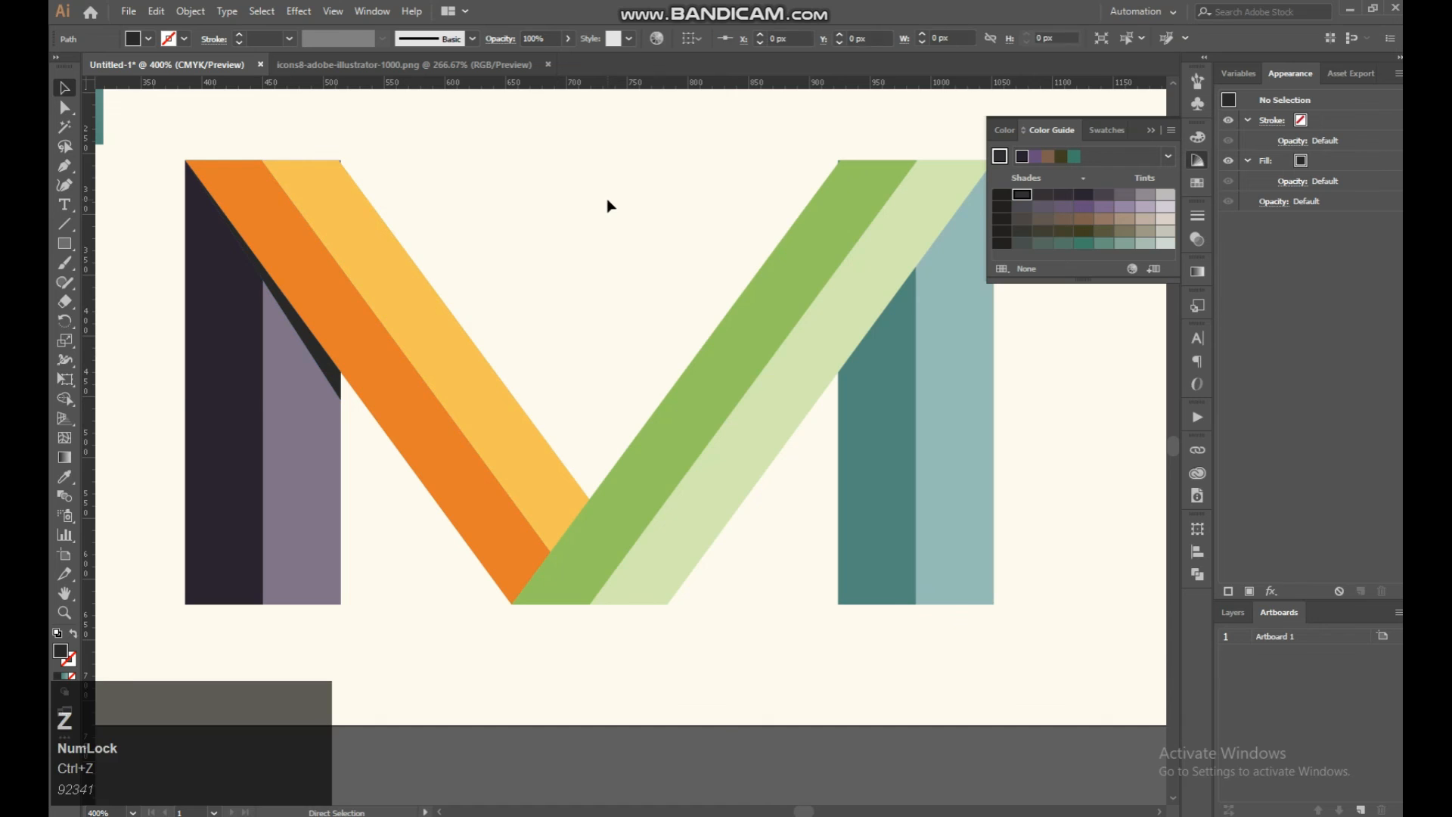
key("ctrl+z")
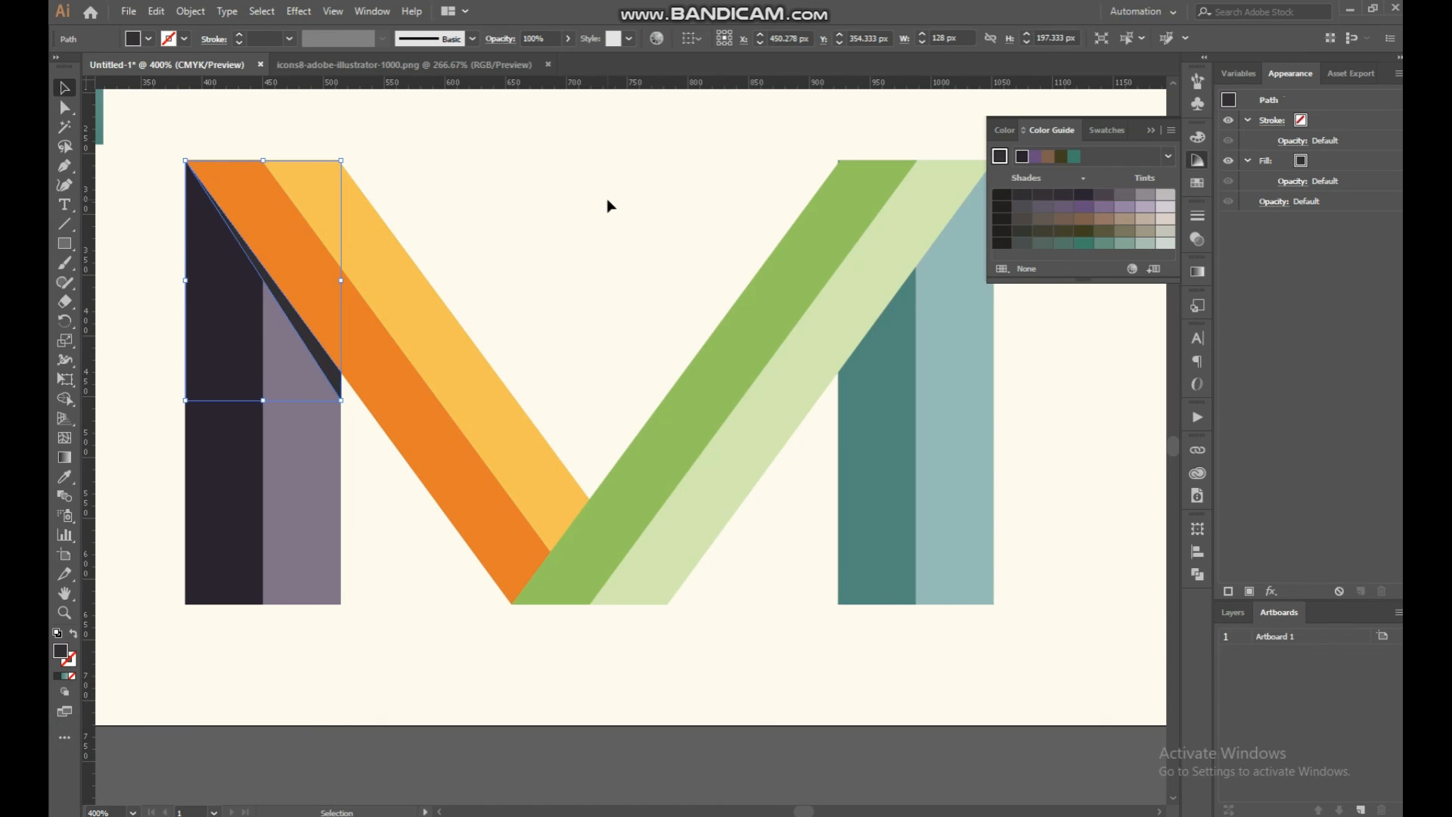
key("Delete")
Step: Apply a Multiply Drop Shadow to the orange-yellow diagonal with 71% opacity, 7 px X and Y offsets and 8 px blur
left_click(303, 272)
left_click(299, 10)
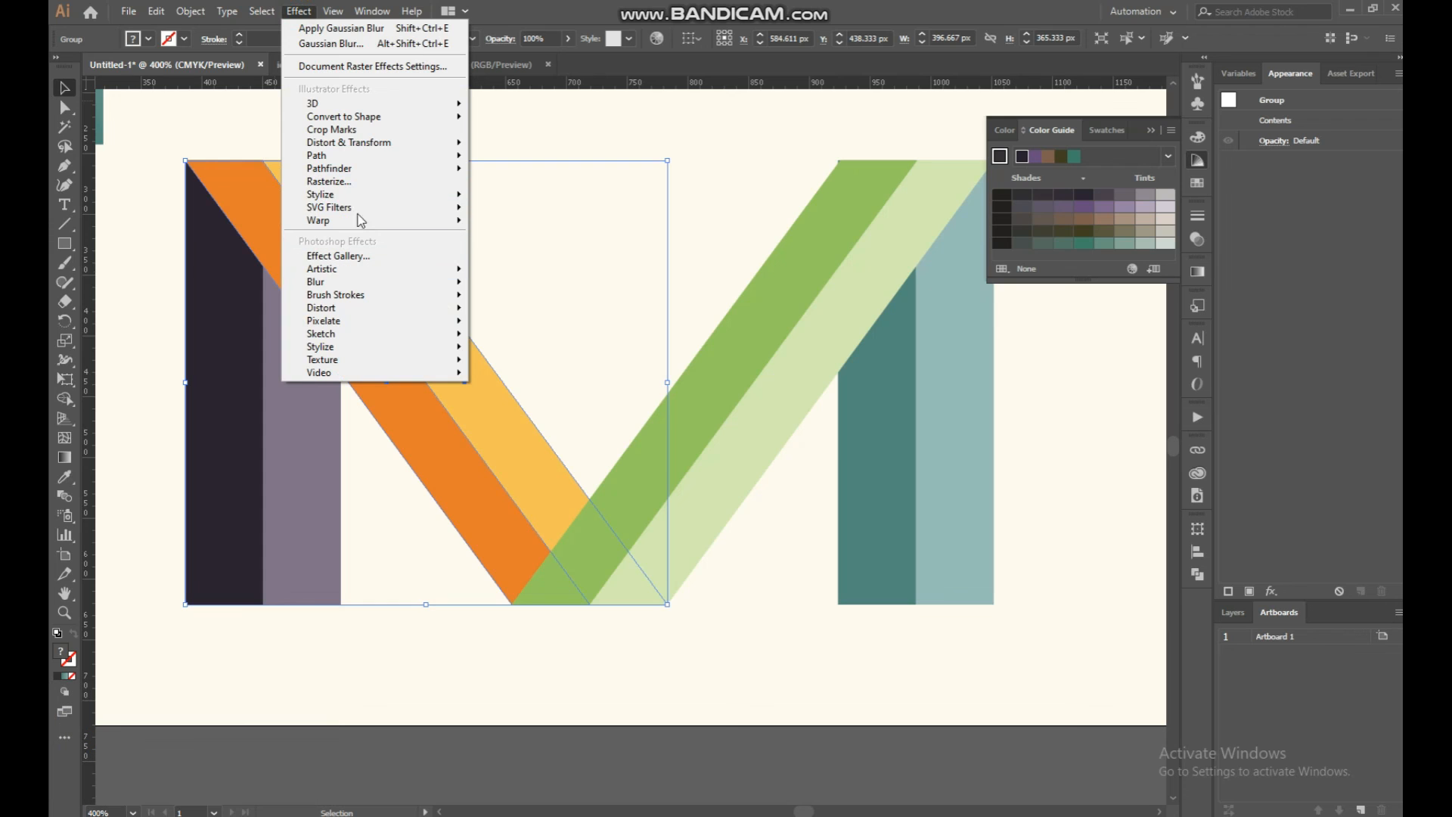
mouse_move(378, 195)
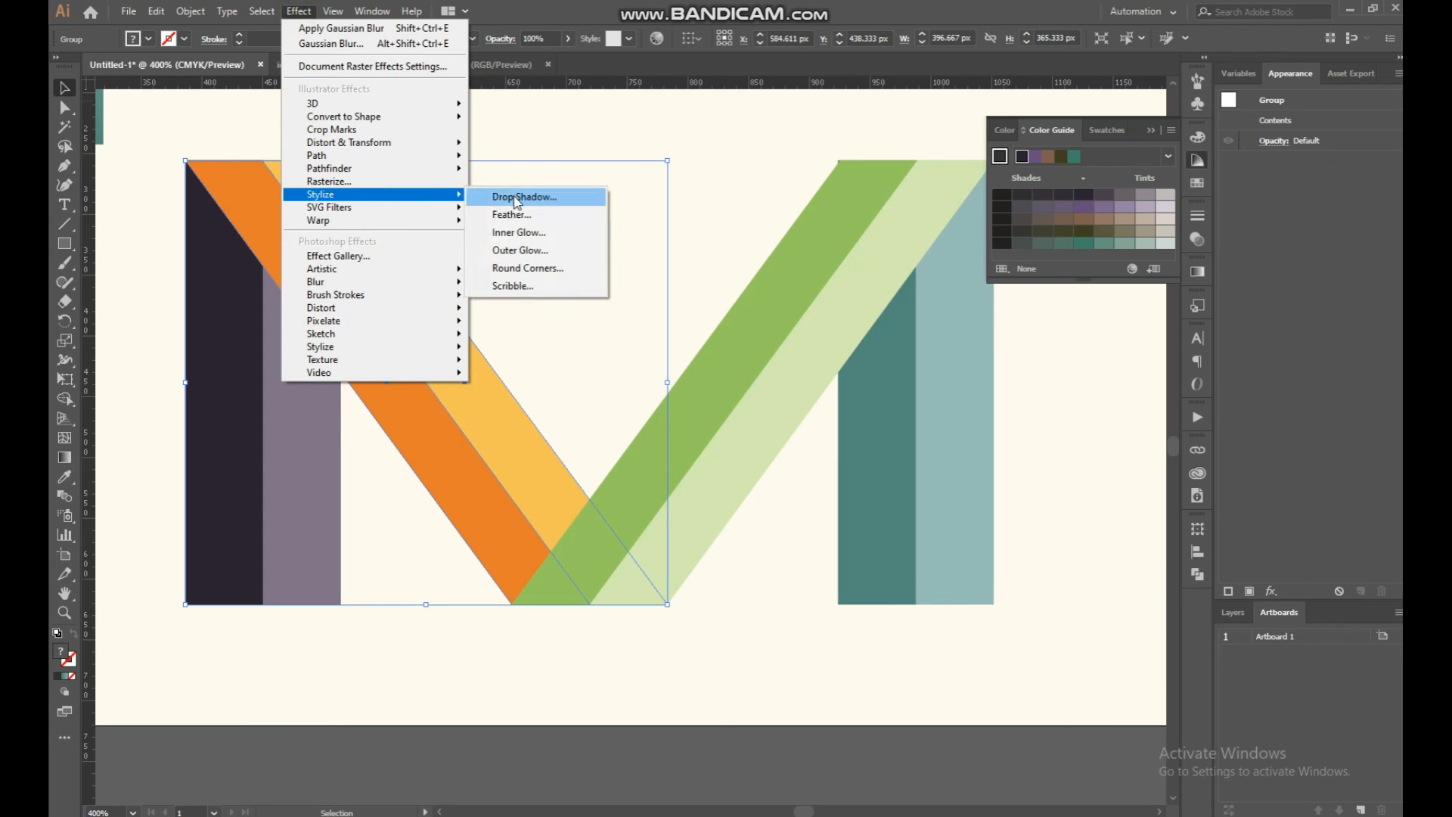
left_click(517, 198)
left_click(868, 535)
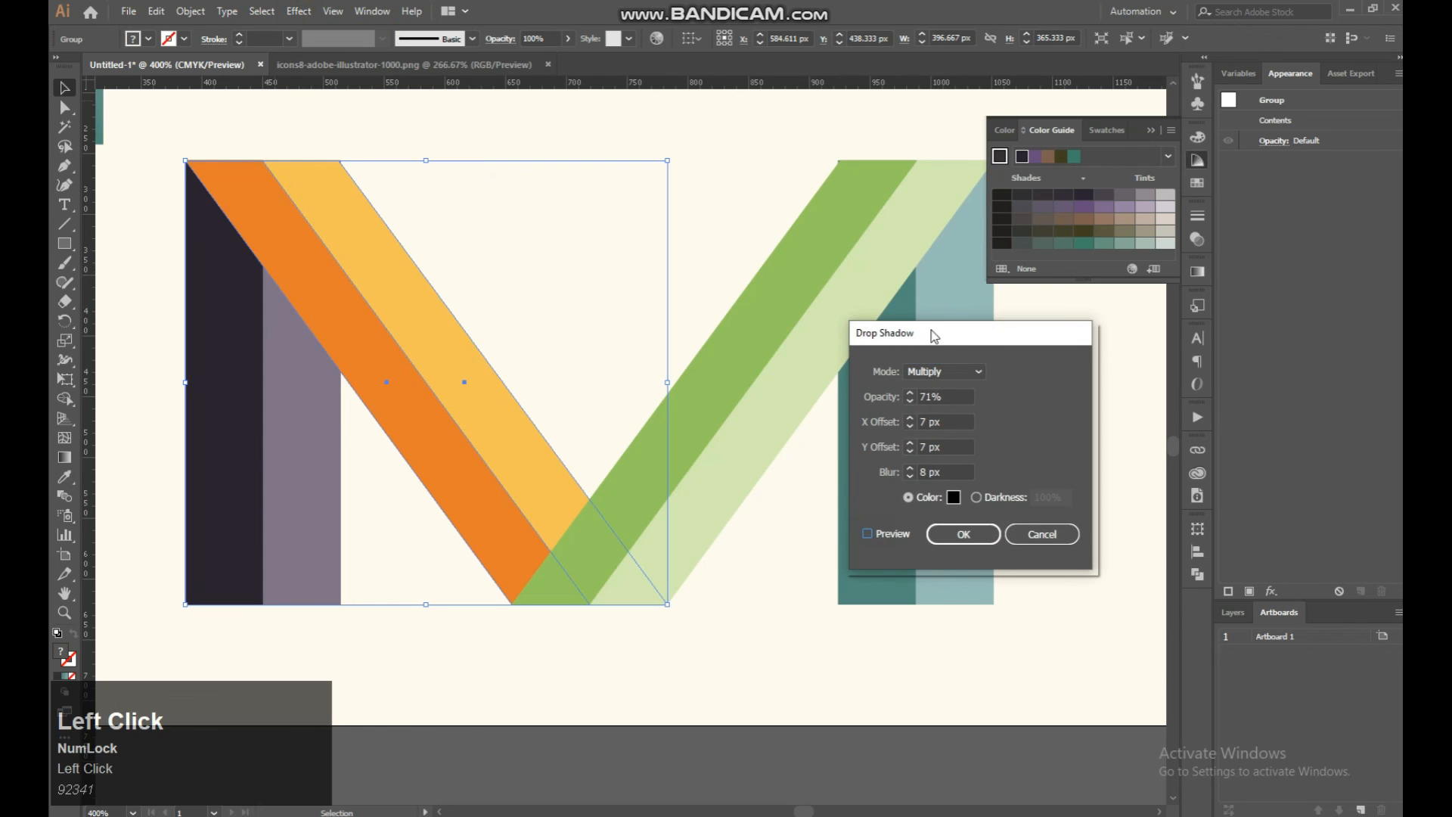
left_click_drag(935, 336, 667, 340)
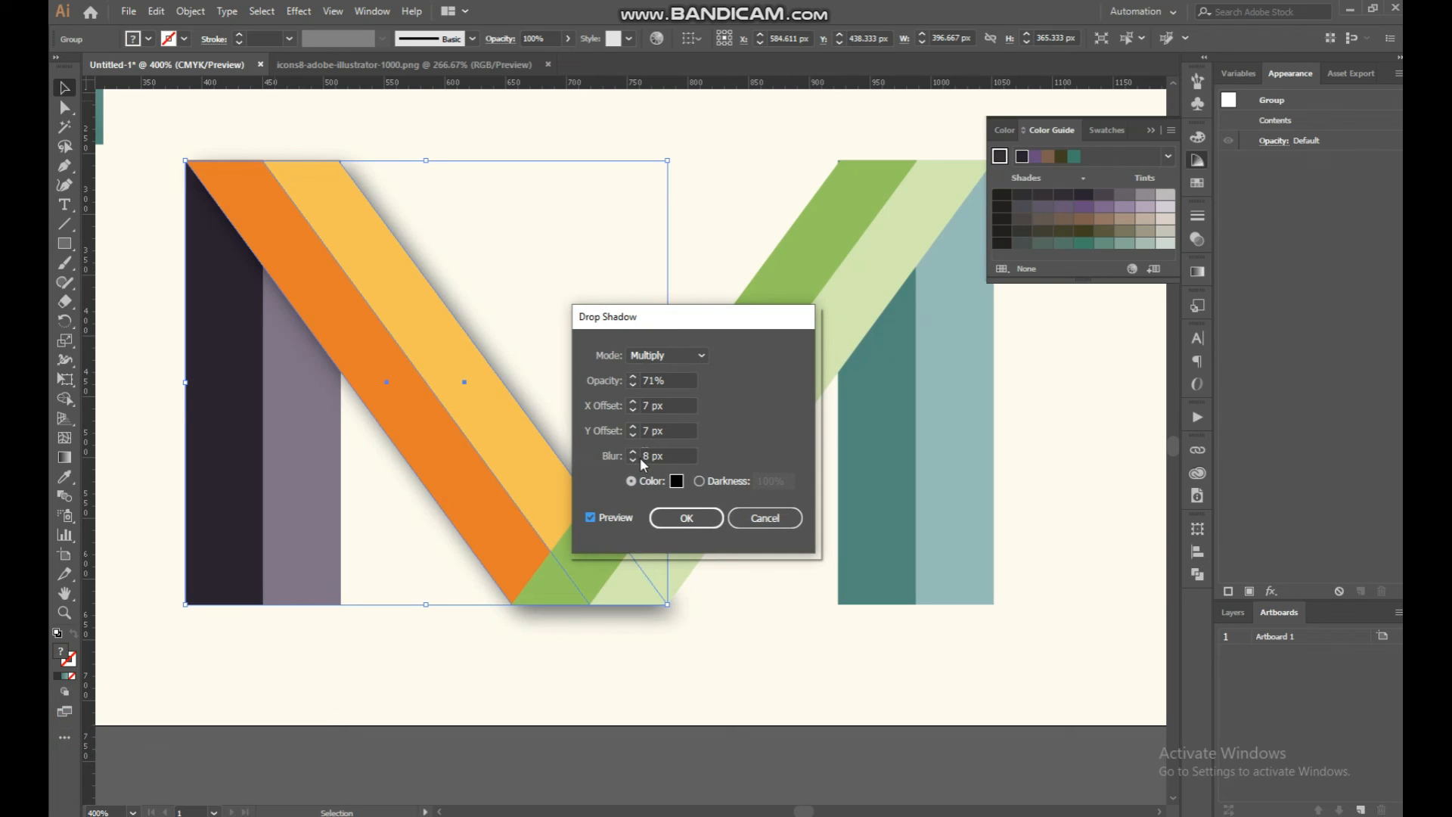
left_click(686, 518)
Step: Apply a Multiply Drop Shadow to the green diagonal with 71% opacity, 7 px X and Y offsets and 8 px blur
left_click(839, 261)
left_click(299, 11)
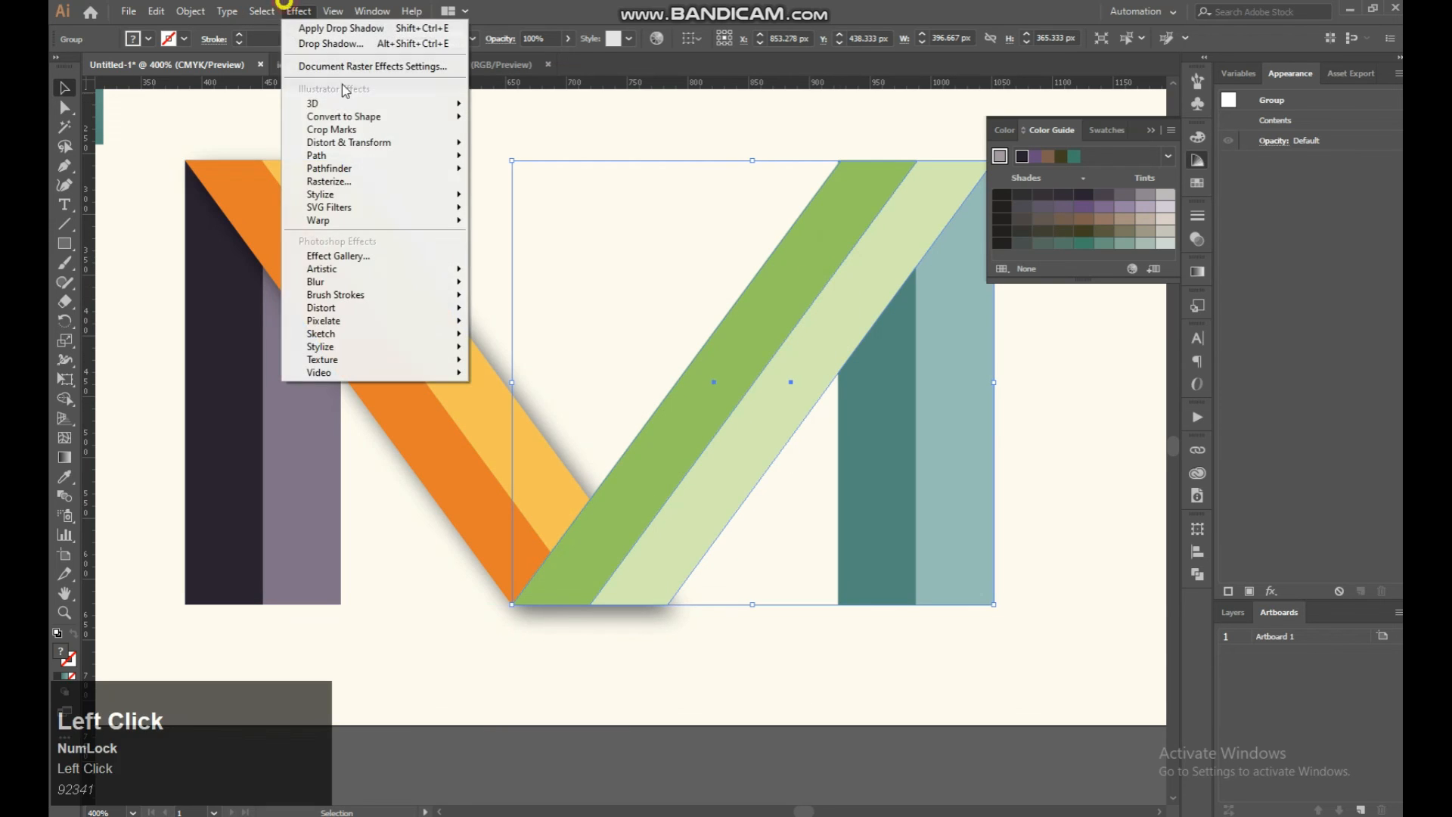
mouse_move(396, 195)
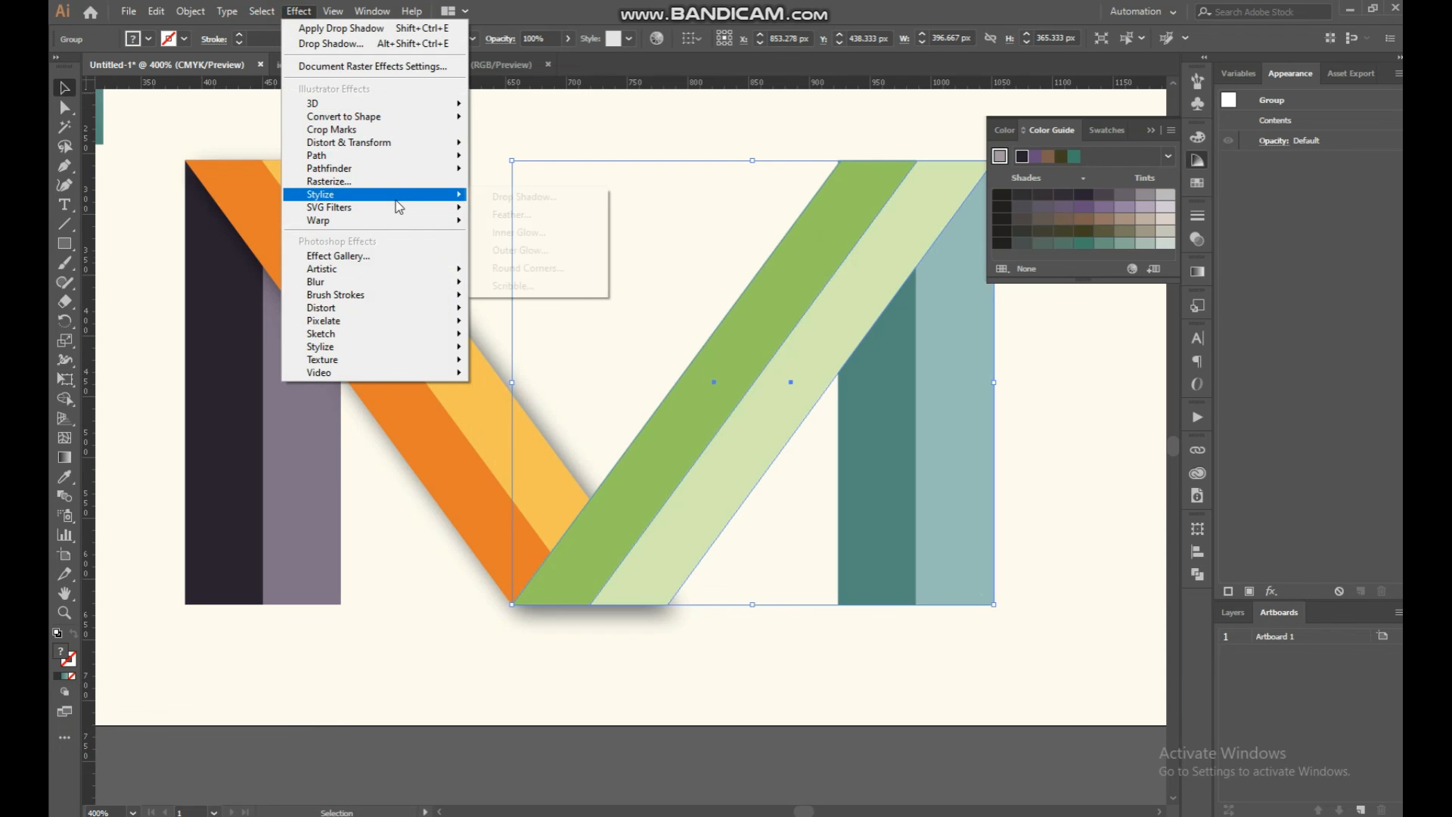
left_click(529, 198)
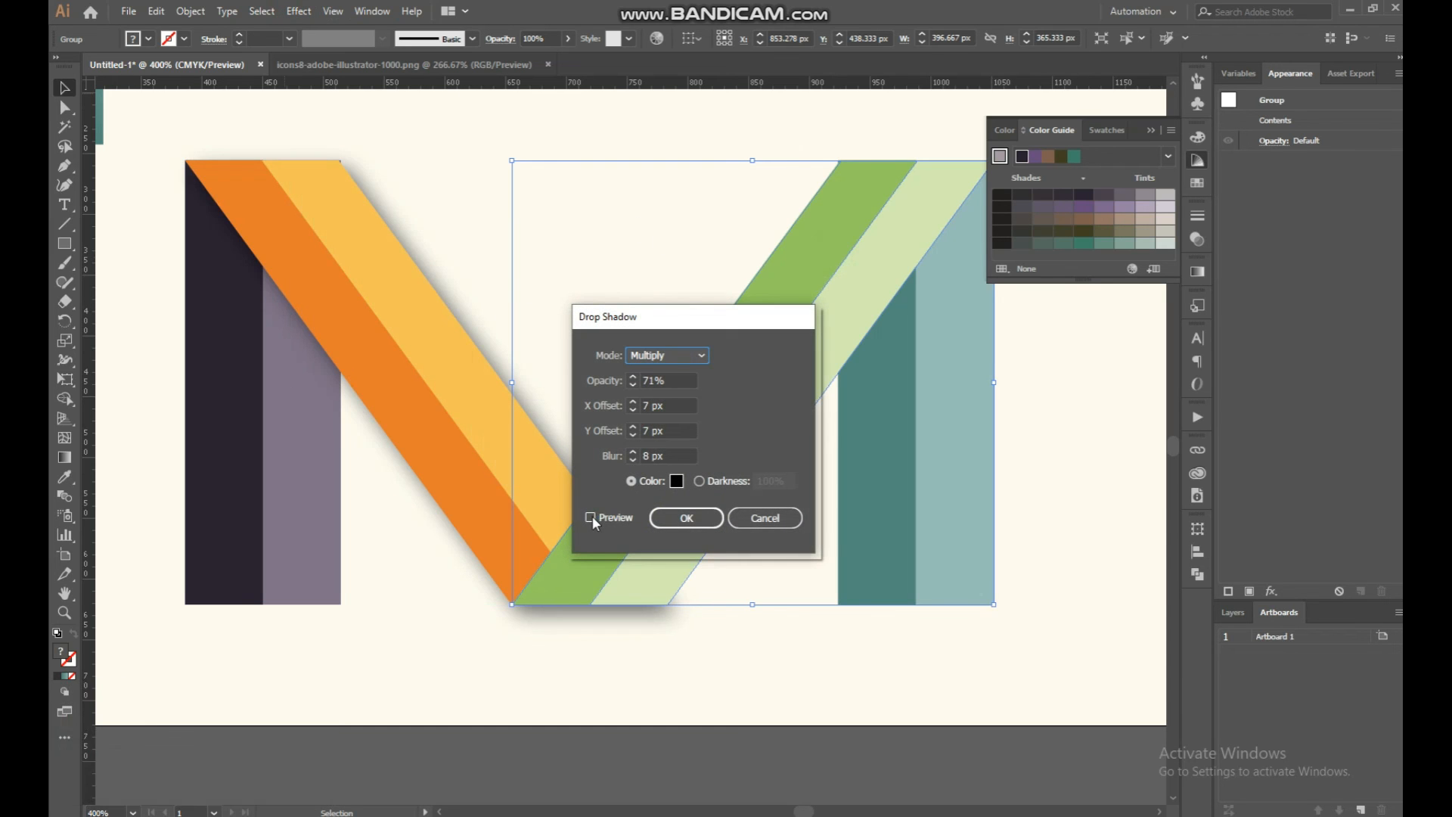
left_click(686, 517)
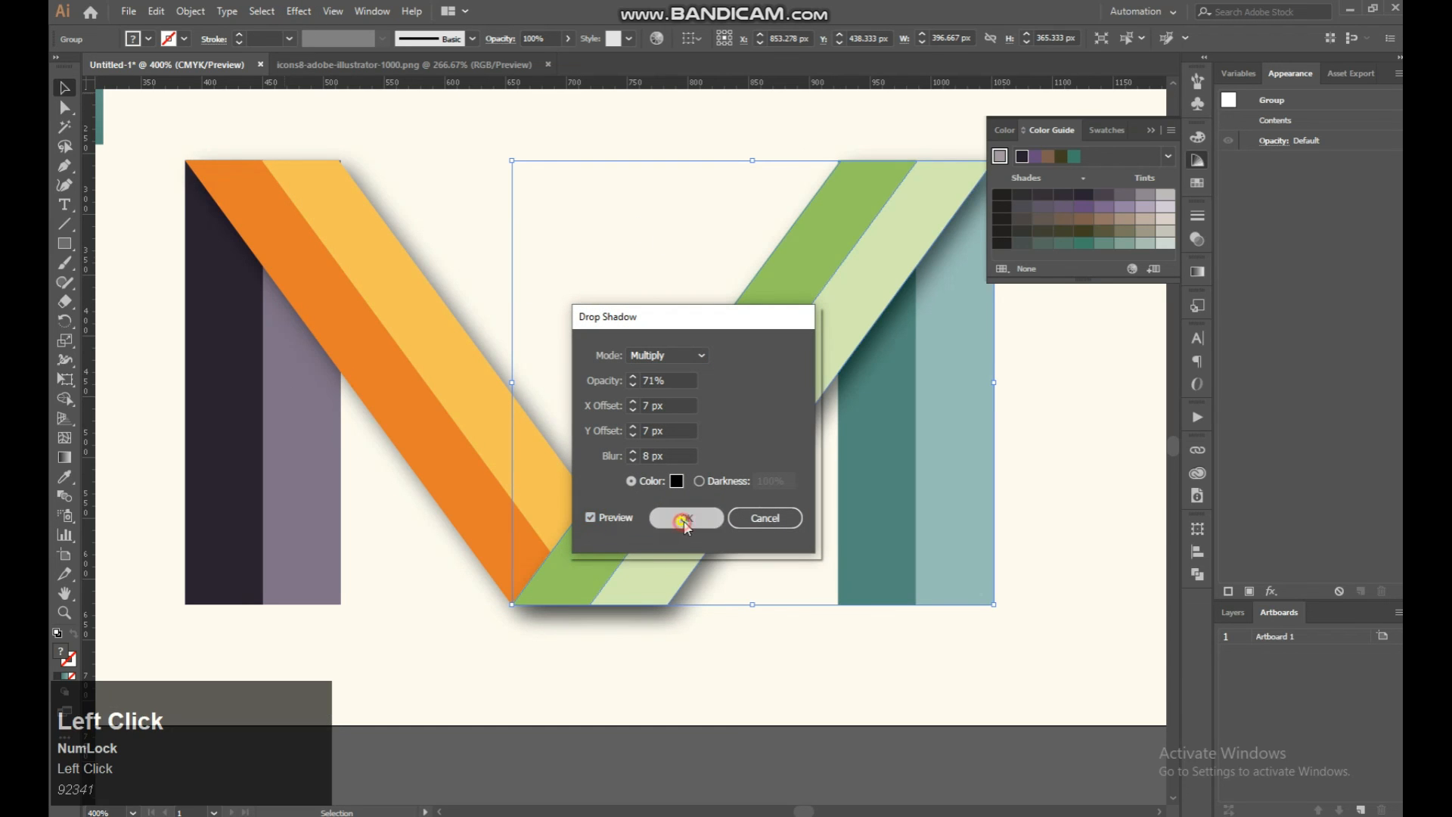
left_click(489, 471)
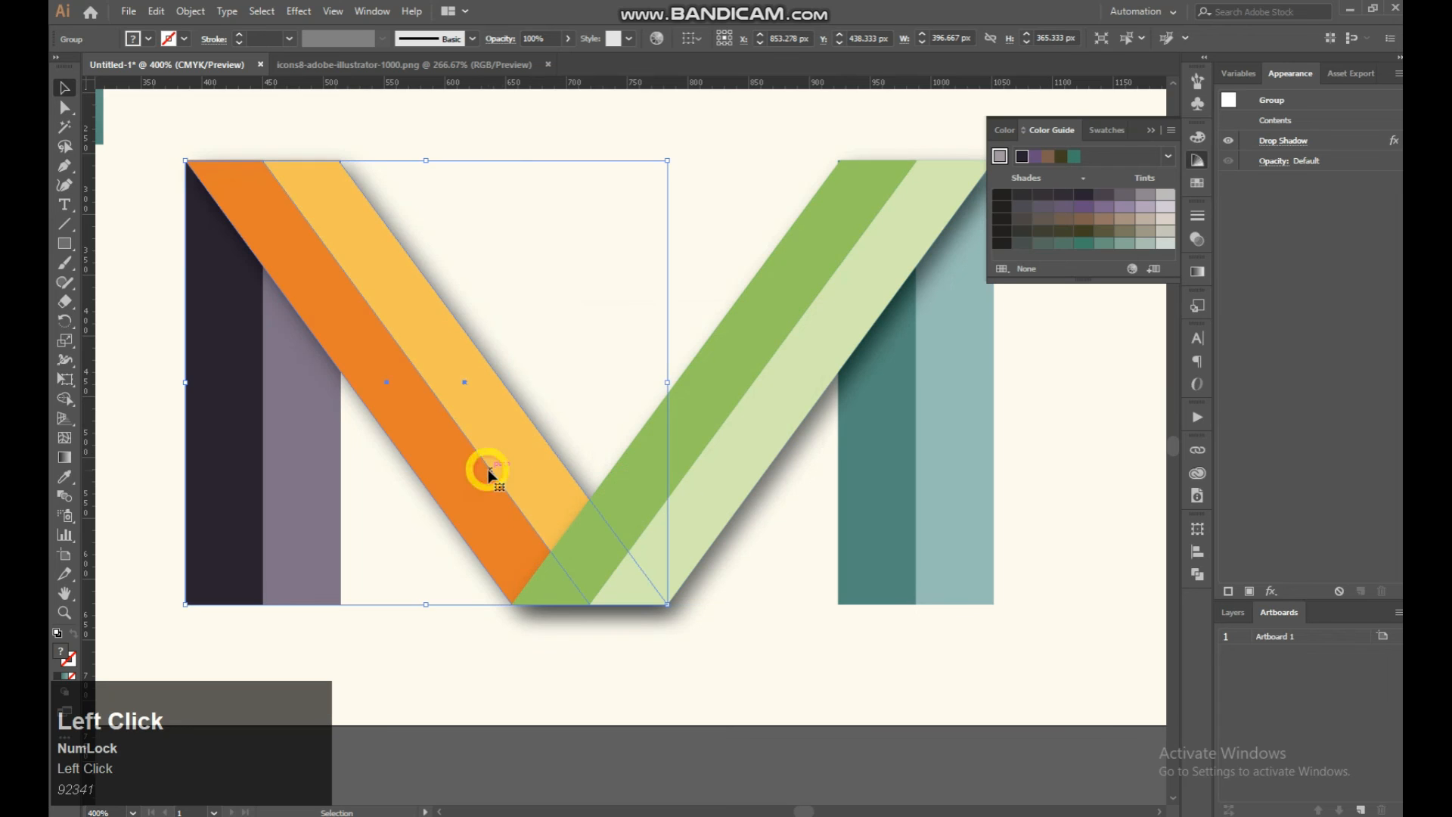
left_click(670, 469)
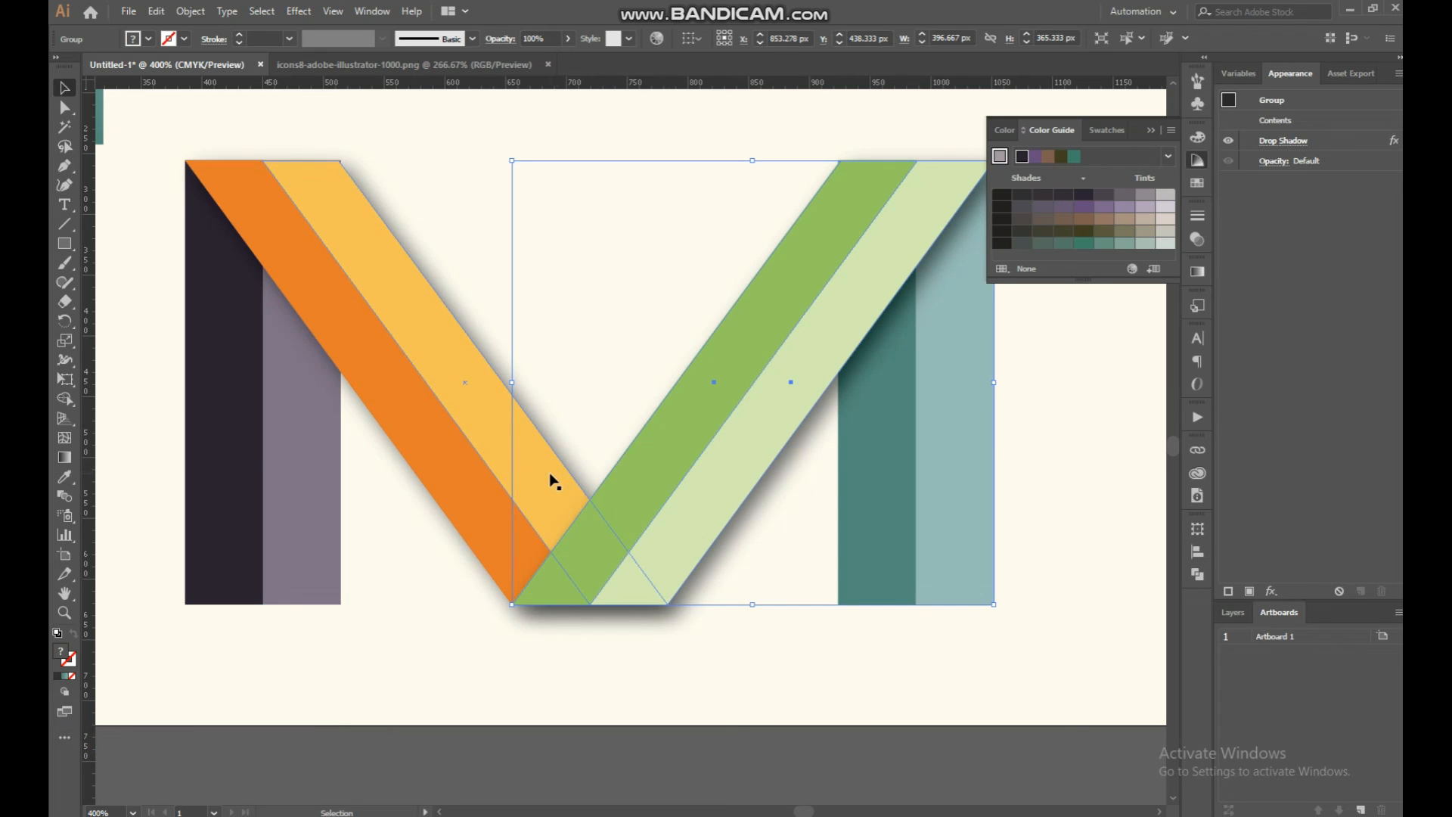
left_click(300, 12)
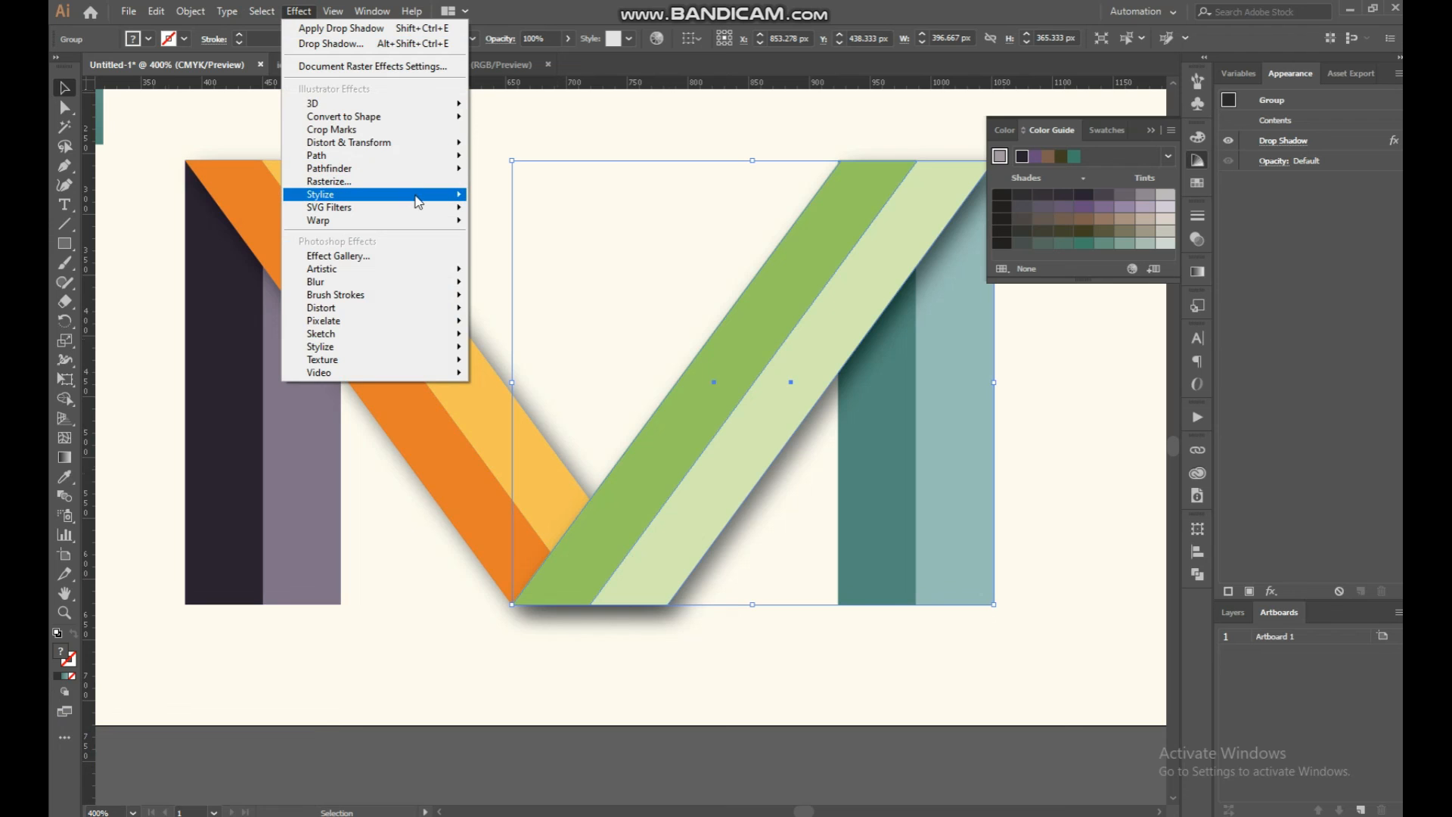
mouse_move(416, 196)
left_click(516, 197)
left_click(591, 516)
left_click_drag(665, 315, 1036, 431)
left_click(1099, 634)
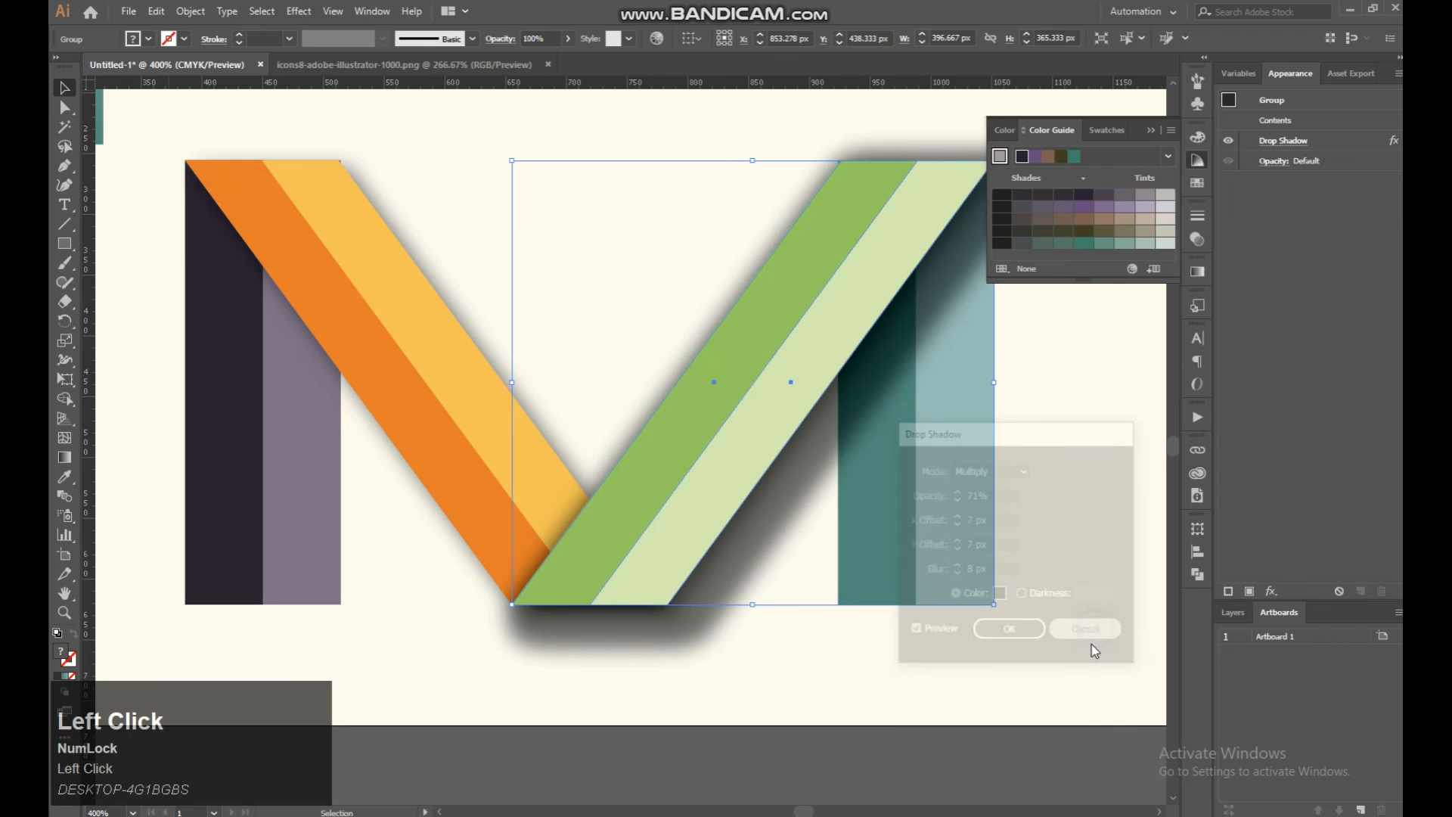
left_click(425, 358)
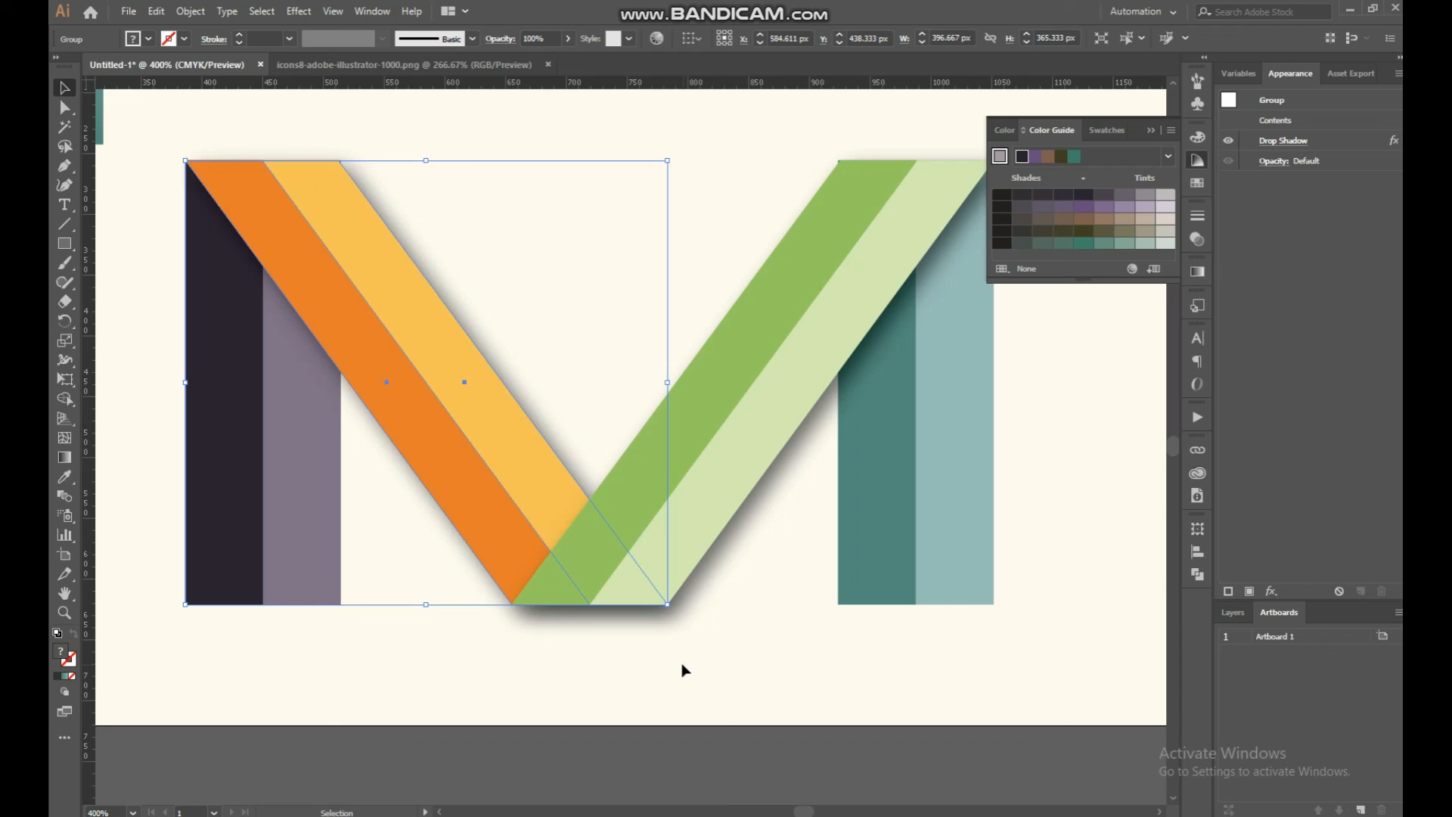
left_click(655, 513)
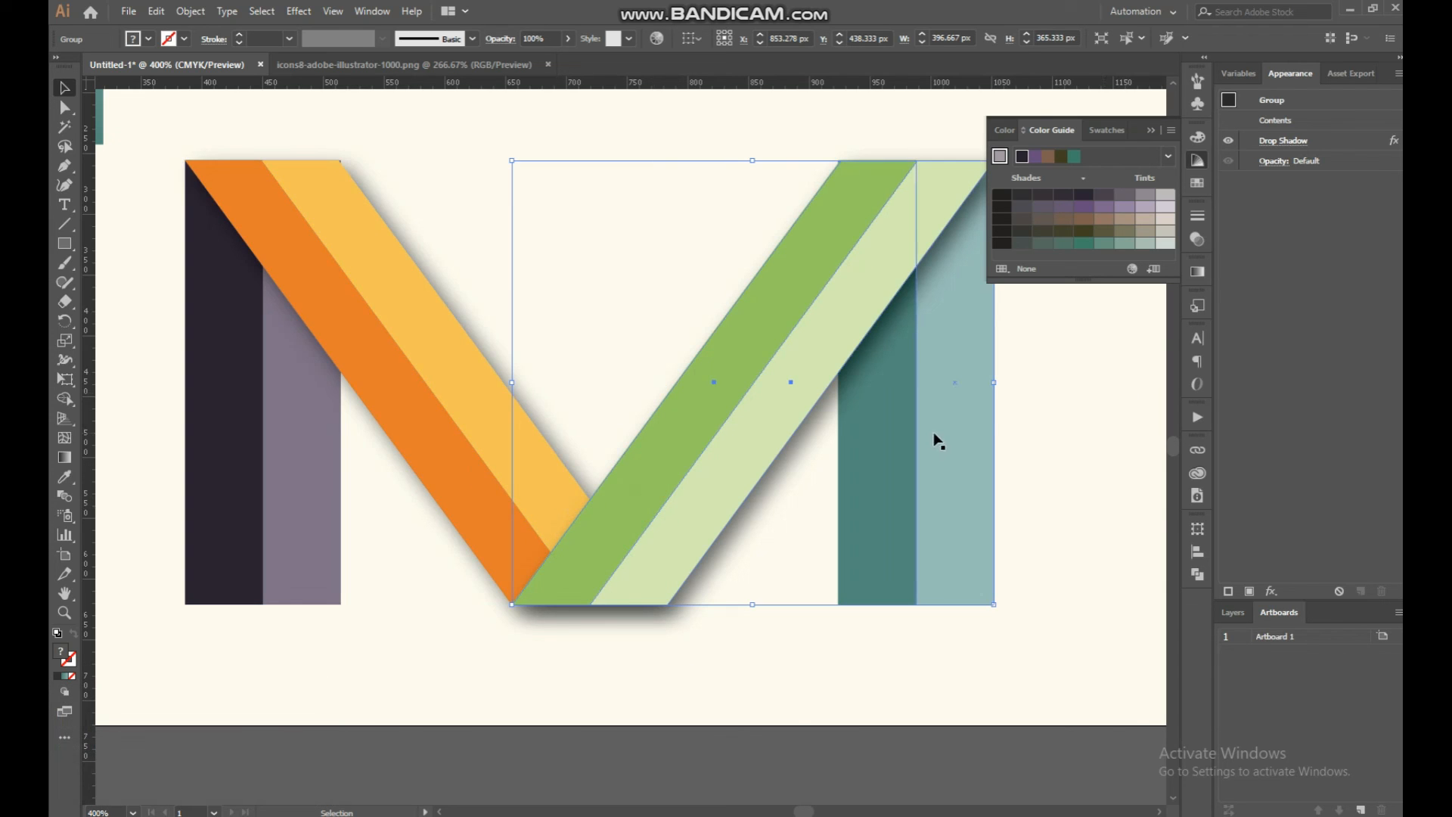
Step: Scale the whole large striped M down proportionally and move it to the right half of the artboard
key("ctrl+minus")
key("ctrl+minus")
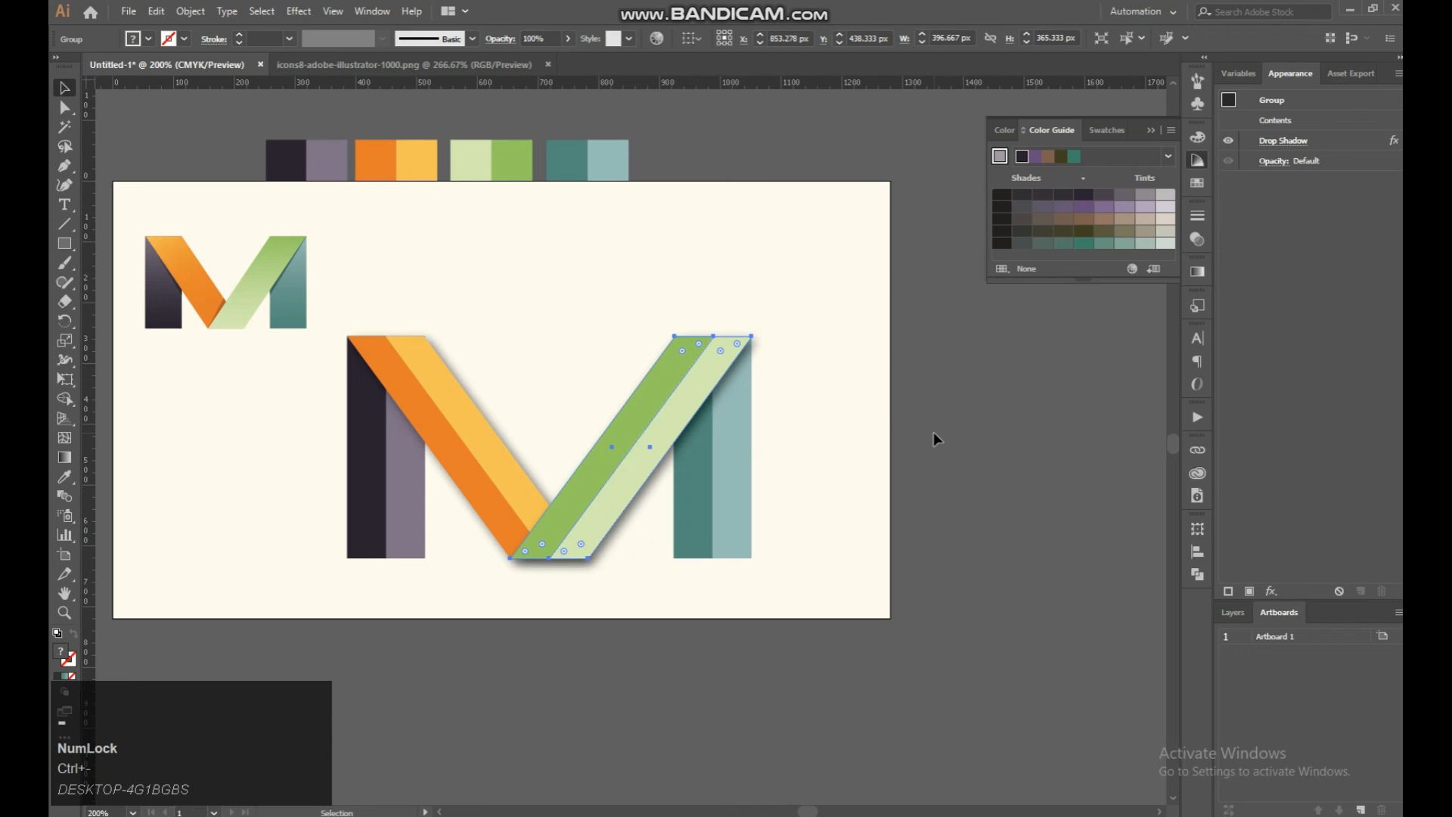
left_click_drag(786, 324, 362, 608)
left_click_drag(750, 558, 629, 527)
left_click_drag(541, 444, 824, 416)
Step: Select all parts of the small gradient M and enlarge it proportionally from its upper-left corner
left_click(377, 225)
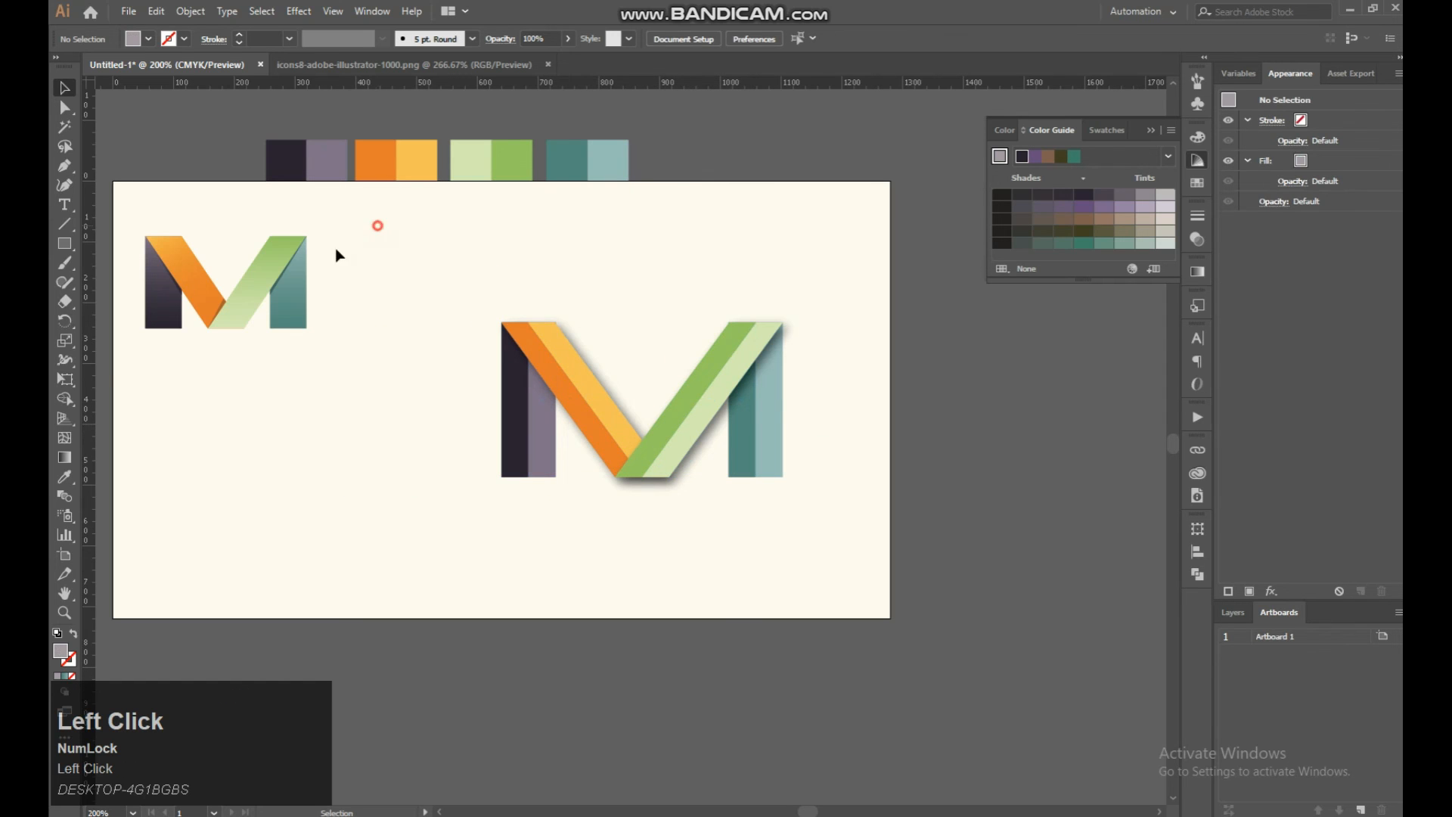
left_click_drag(115, 369, 117, 368)
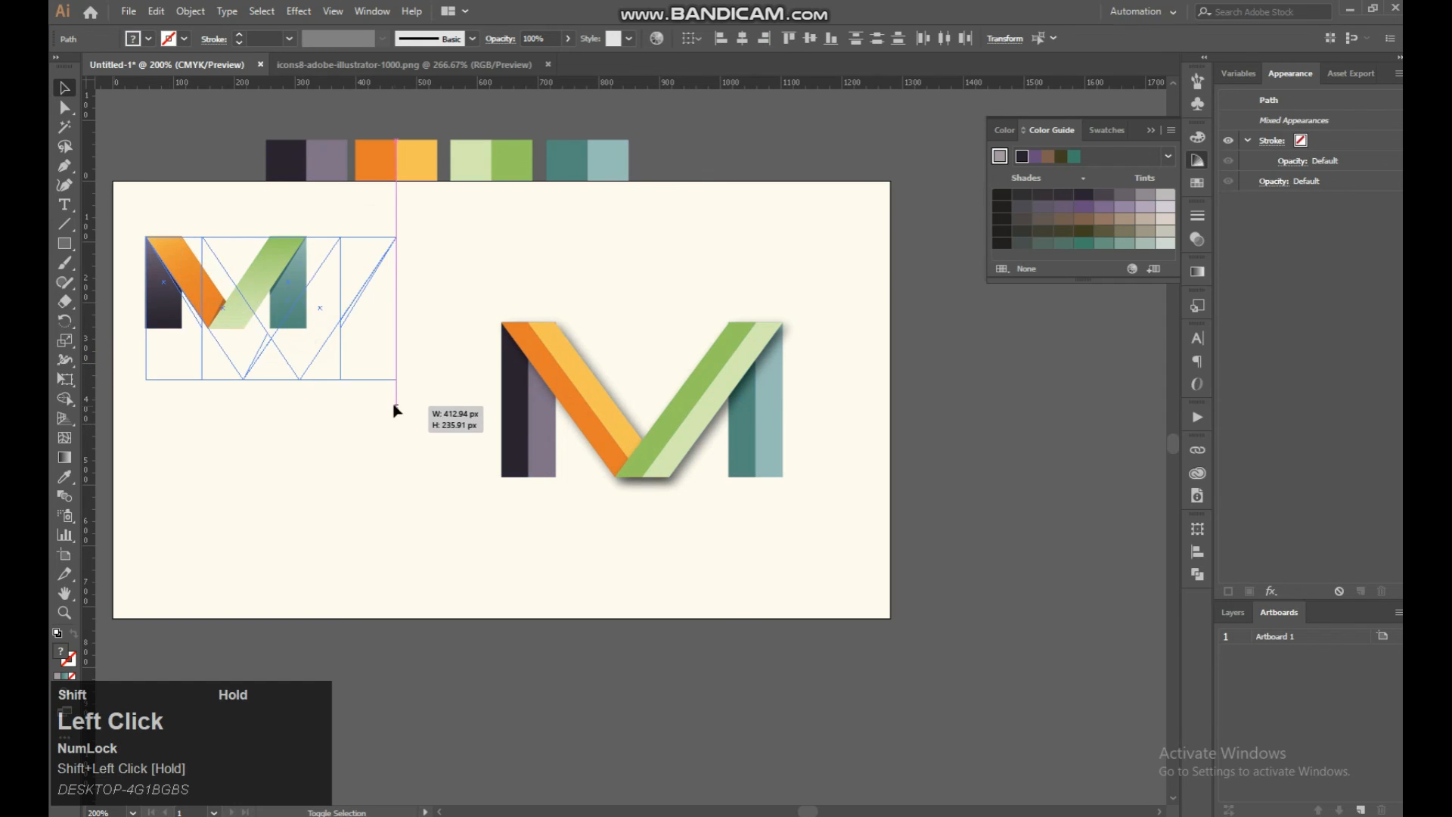